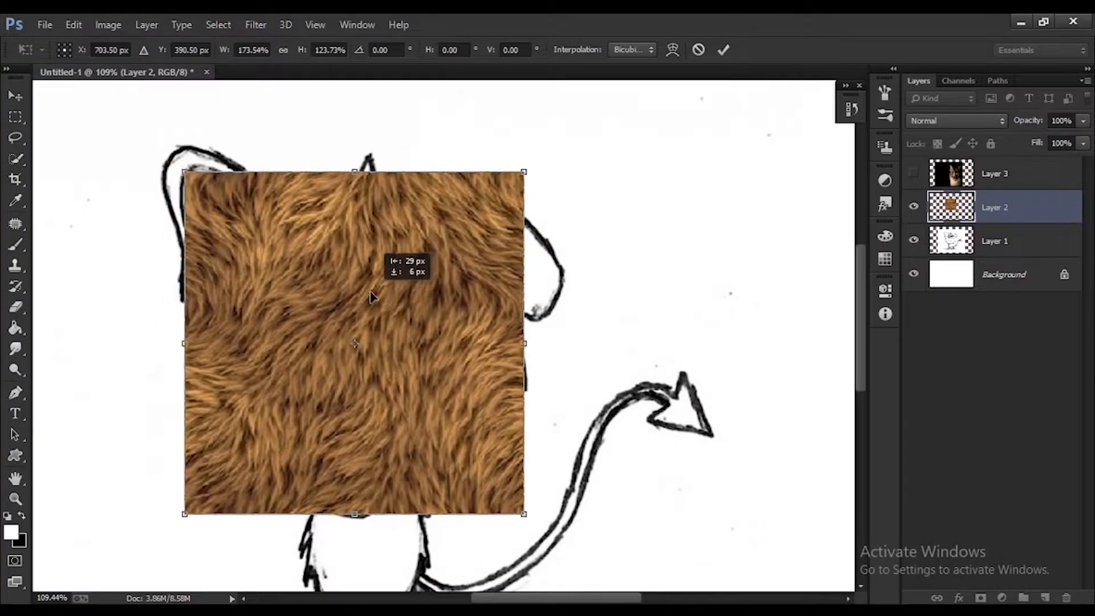
Position the fur texture over the sketched head and enlarge it to 189.24% width and 135.76% height
drag(371, 296, 375, 303)
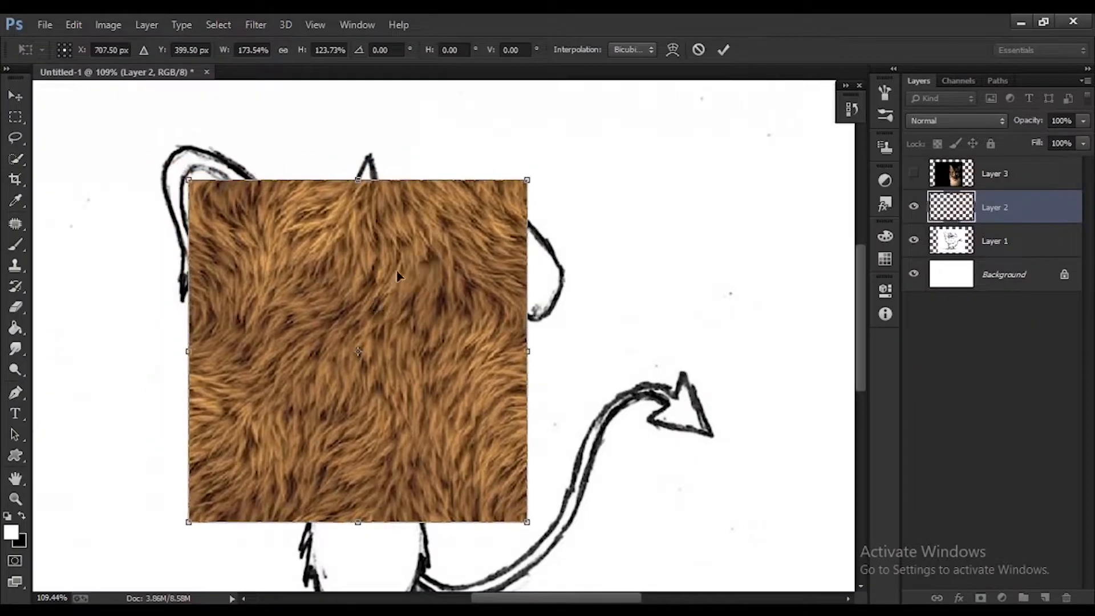
drag(525, 181, 558, 147)
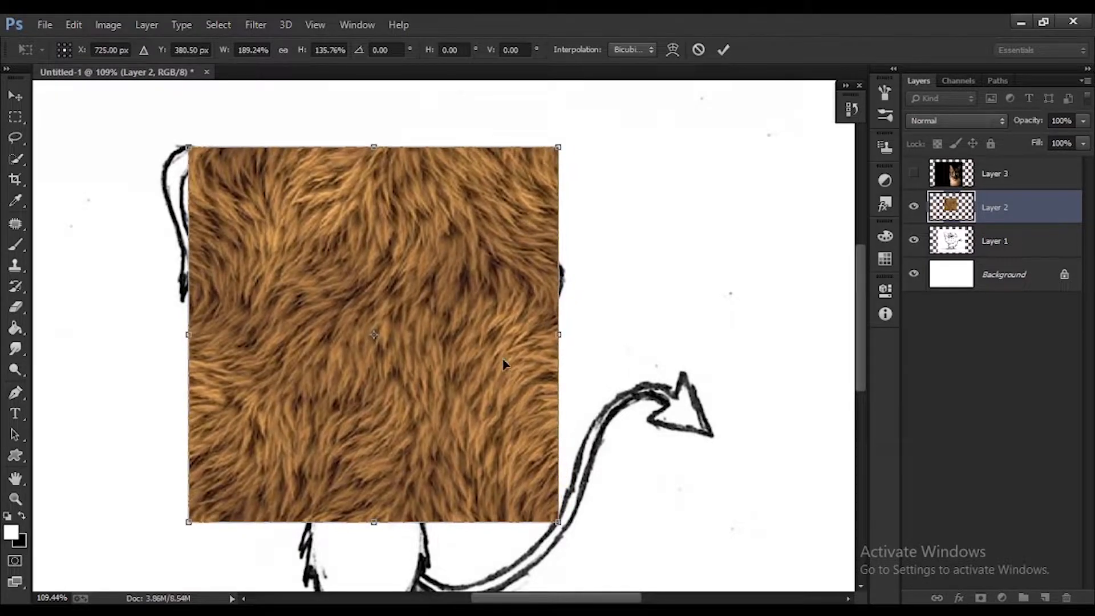
Lower Layer 2's opacity to 60% and warp the fur texture to follow the sketched head's rounded outline
right_click(558, 335)
click(586, 304)
right_click(559, 333)
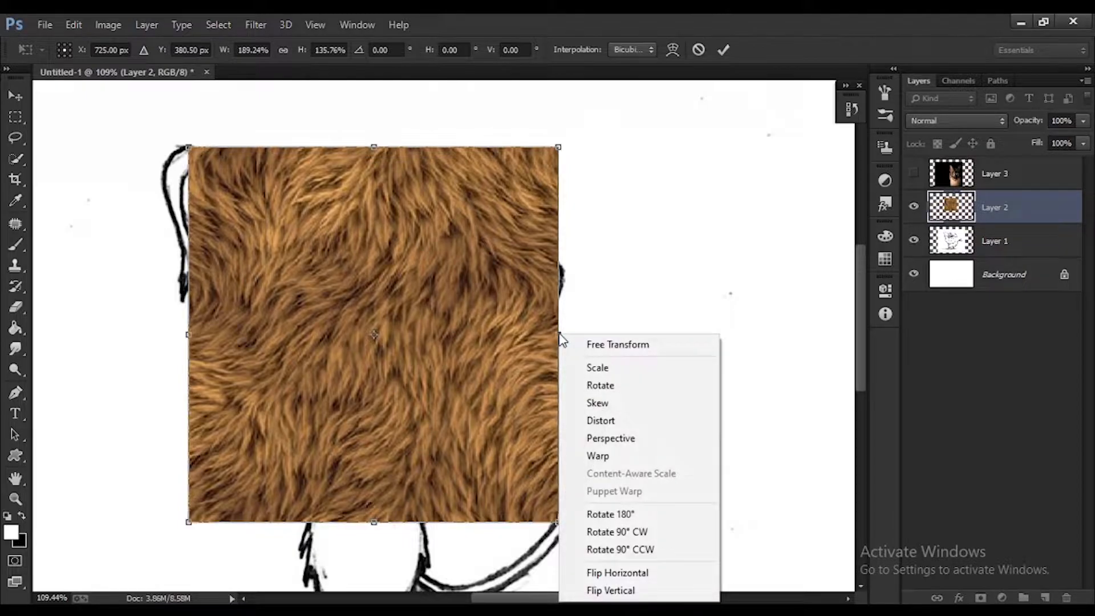
click(597, 457)
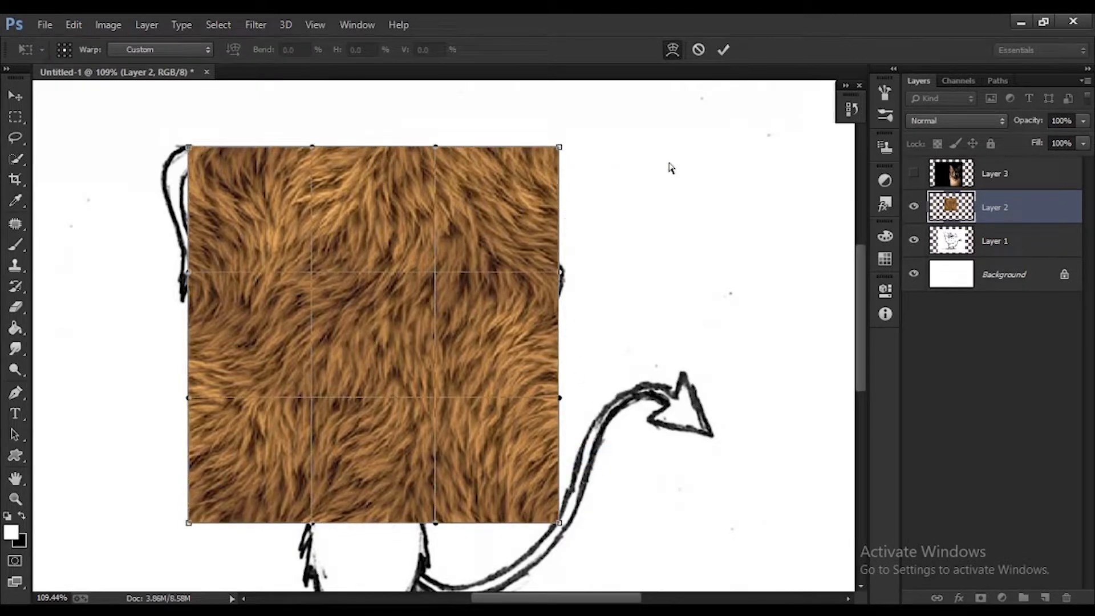
mouse_move(1029, 125)
mouse_down()
mouse_move(992, 131)
mouse_move(1001, 132)
mouse_up()
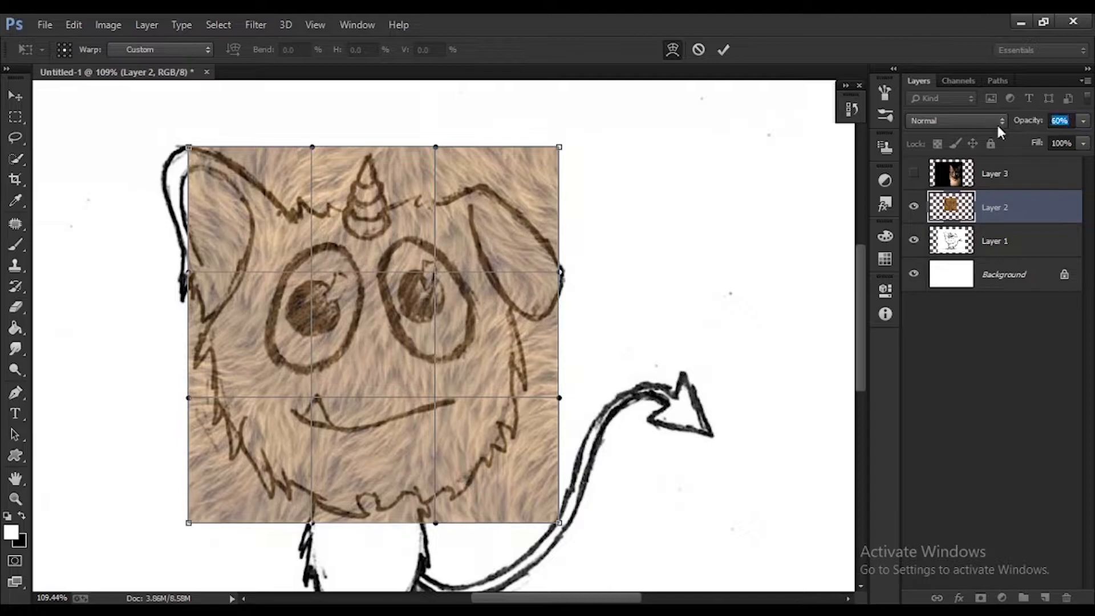
drag(559, 148, 534, 192)
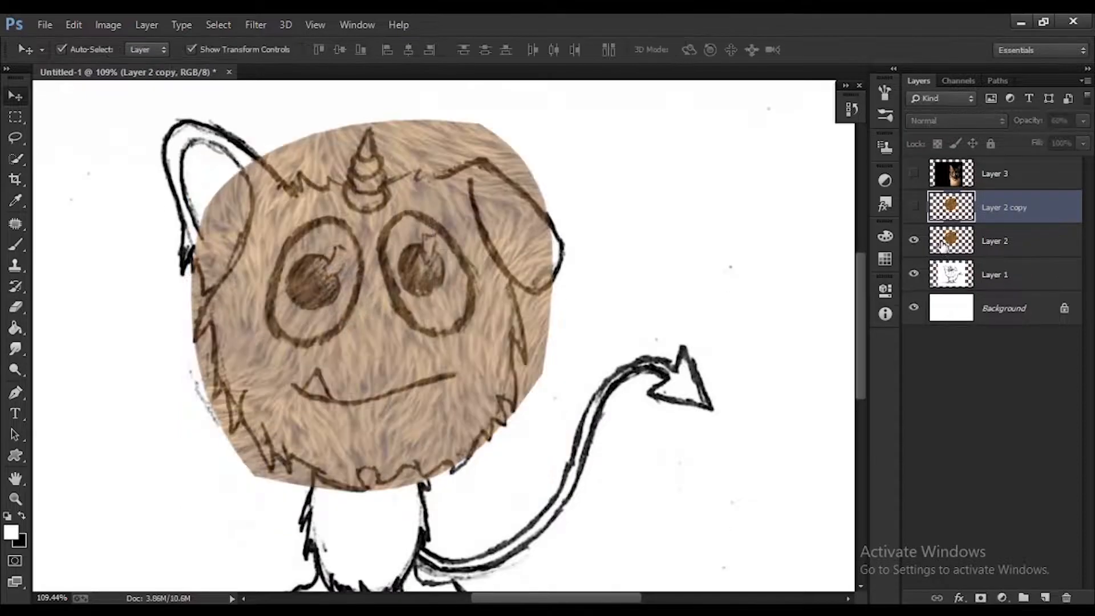
Add a layer mask to Layer 2 and choose a hard round brush for painting on it
click(965, 243)
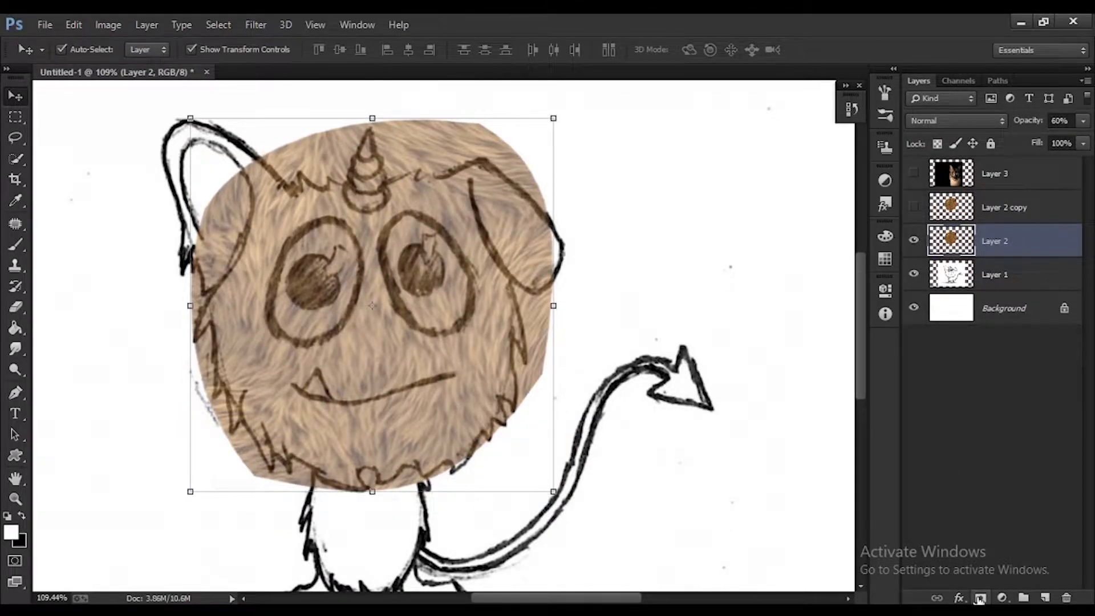
click(979, 597)
click(10, 248)
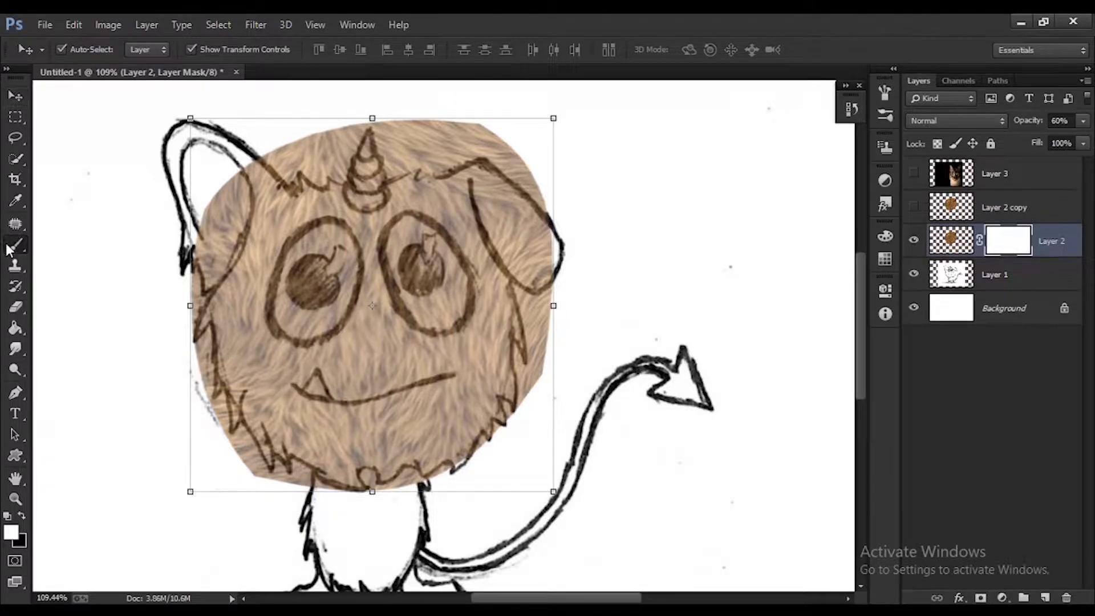
click(84, 49)
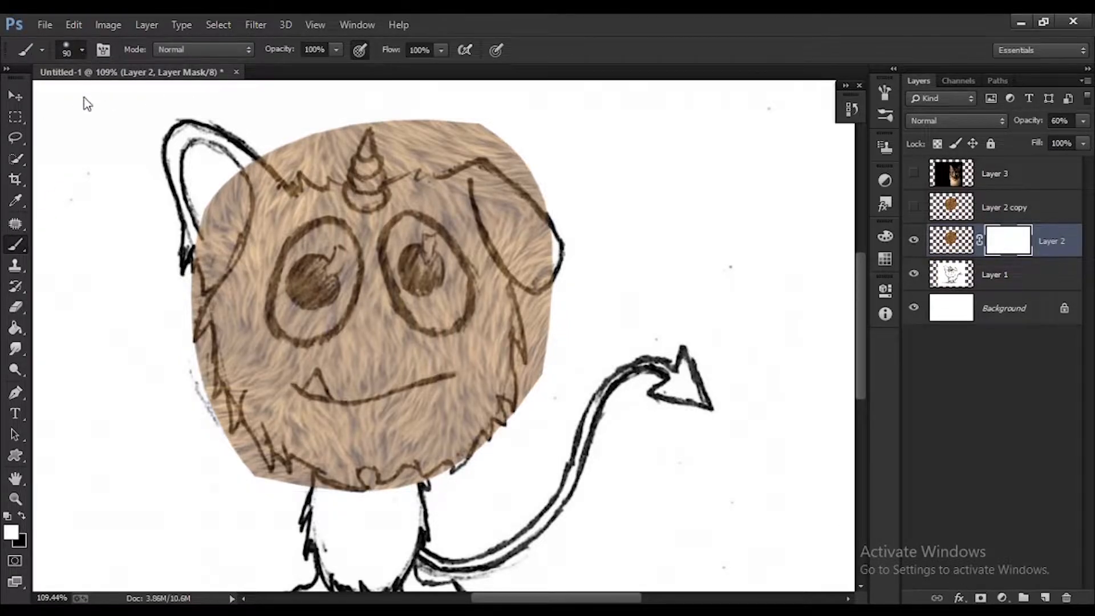
click(711, 248)
click(82, 48)
click(85, 193)
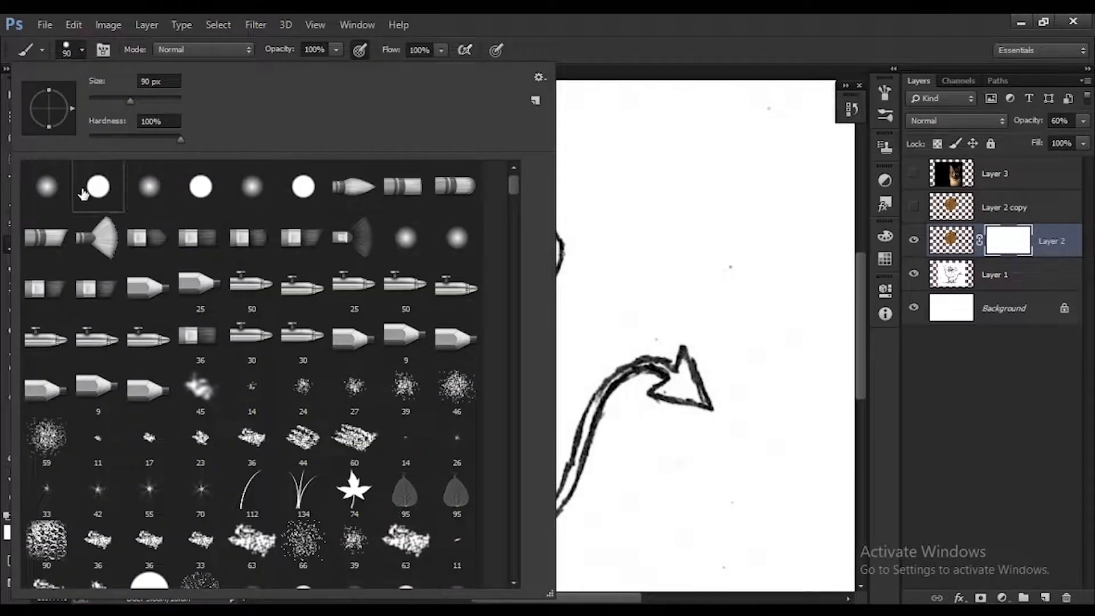
click(634, 215)
Mask out the fur inside the upright ear and above the head's outline beside it, painting black at 15 px
scroll(214, 205, up, 5)
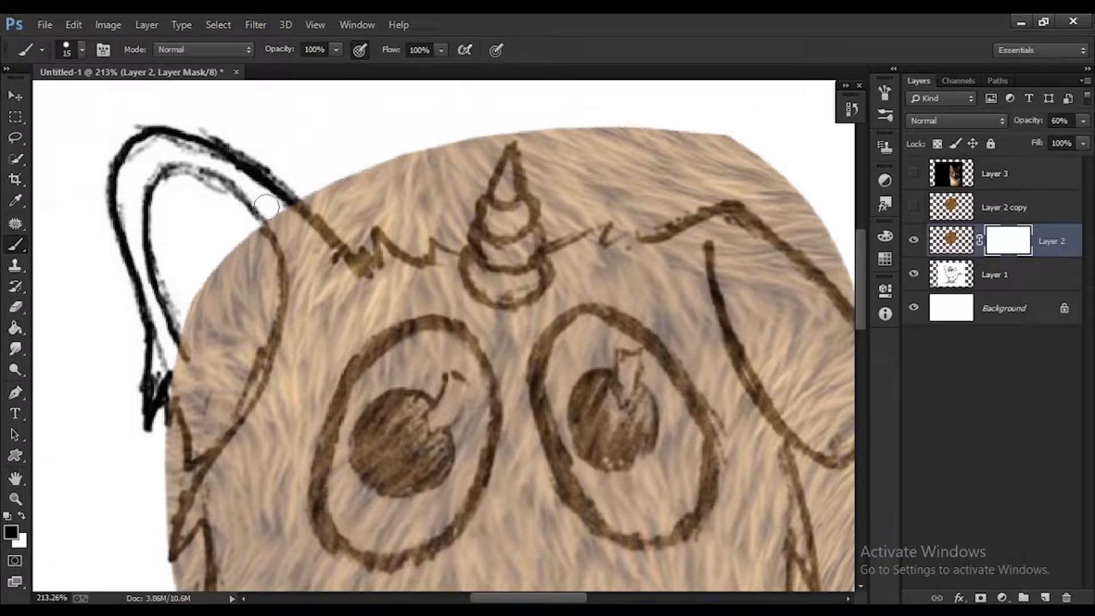
mouse_move(259, 246)
mouse_down()
mouse_move(269, 294)
mouse_move(244, 370)
mouse_move(209, 434)
mouse_move(166, 469)
mouse_move(170, 387)
mouse_move(169, 423)
mouse_move(210, 403)
mouse_move(201, 359)
mouse_move(177, 393)
mouse_move(198, 408)
mouse_move(200, 345)
mouse_move(168, 344)
mouse_move(198, 374)
mouse_move(192, 317)
mouse_move(205, 322)
mouse_move(217, 359)
mouse_move(219, 283)
mouse_move(232, 342)
mouse_move(219, 372)
mouse_move(233, 278)
mouse_move(222, 252)
mouse_move(252, 298)
mouse_move(251, 268)
mouse_move(233, 331)
mouse_up()
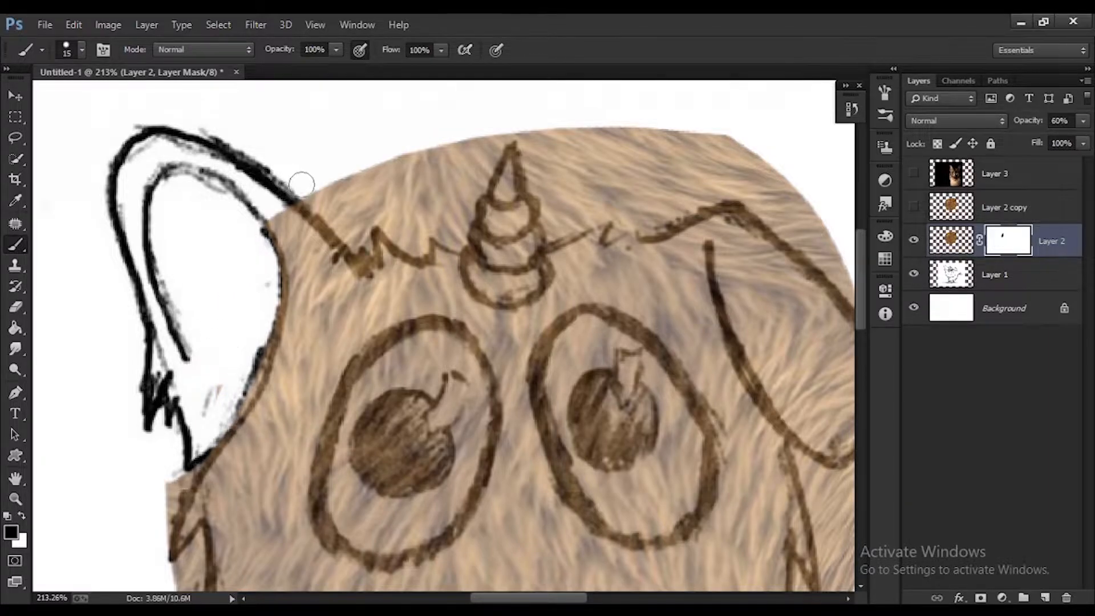
mouse_move(308, 195)
mouse_down()
mouse_move(360, 242)
mouse_move(359, 207)
mouse_move(339, 215)
mouse_move(441, 198)
mouse_move(383, 225)
mouse_move(368, 248)
mouse_move(376, 227)
mouse_move(443, 277)
mouse_move(448, 241)
mouse_move(503, 274)
mouse_move(512, 317)
mouse_move(618, 279)
mouse_up()
Mask out the fur over the horn and along the head's top edge towards the floppy ear
scroll(383, 221, up, 3)
key(bracketleft)
mouse_move(662, 241)
mouse_down()
mouse_move(721, 223)
mouse_move(775, 260)
mouse_move(517, 144)
mouse_move(707, 121)
mouse_move(499, 159)
mouse_move(390, 223)
mouse_move(427, 260)
mouse_move(421, 231)
mouse_move(499, 184)
mouse_move(463, 225)
mouse_move(442, 226)
mouse_move(494, 254)
mouse_move(518, 303)
mouse_move(571, 329)
mouse_move(608, 269)
mouse_move(587, 204)
mouse_move(542, 238)
mouse_move(561, 317)
mouse_move(630, 146)
mouse_move(615, 254)
mouse_move(594, 219)
mouse_move(544, 220)
mouse_move(533, 241)
mouse_move(560, 233)
mouse_move(554, 207)
mouse_move(570, 240)
mouse_move(616, 232)
mouse_move(565, 241)
mouse_move(580, 233)
mouse_move(585, 146)
mouse_move(452, 120)
mouse_move(581, 113)
mouse_move(655, 167)
mouse_move(595, 217)
mouse_move(623, 222)
mouse_move(715, 196)
mouse_move(809, 266)
mouse_move(702, 170)
mouse_up()
key(bracketright)
key(bracketright)
scroll(593, 219, right, 3)
key(bracketleft)
key(bracketright)
key(bracketright)
key(ctrl+z)
mouse_move(557, 221)
mouse_down()
mouse_move(698, 138)
mouse_move(431, 189)
mouse_move(455, 198)
mouse_move(482, 266)
mouse_move(540, 332)
mouse_move(498, 229)
mouse_up()
Mask out the excess fur outside the floppy ear and down the right side of the face
scroll(498, 229, down, 5)
mouse_move(538, 276)
mouse_down()
mouse_move(523, 305)
mouse_move(523, 435)
mouse_move(500, 301)
mouse_move(528, 283)
mouse_move(498, 287)
mouse_move(536, 419)
mouse_up()
scroll(500, 300, up, 3)
key(bracketleft)
scroll(535, 285, down, 1)
mouse_move(501, 219)
mouse_down()
mouse_move(546, 403)
mouse_move(538, 527)
mouse_move(490, 419)
mouse_move(505, 570)
mouse_up()
mouse_move(507, 211)
mouse_down()
mouse_move(532, 313)
mouse_move(584, 429)
mouse_move(550, 358)
mouse_move(557, 420)
mouse_up()
scroll(580, 303, down, 3)
mouse_move(579, 303)
mouse_down()
mouse_move(563, 339)
mouse_move(557, 433)
mouse_up()
key(bracketleft)
key(bracketleft)
mouse_move(496, 248)
mouse_down()
mouse_move(500, 288)
mouse_move(525, 300)
mouse_move(554, 361)
mouse_move(509, 343)
mouse_move(536, 398)
mouse_move(514, 372)
mouse_move(530, 447)
mouse_up()
Mask out the fur beyond the jagged tufts on the head's lower-right edge, reducing the brush to 3 px
scroll(530, 447, down, 3)
key(bracketright)
key(bracketright)
mouse_move(492, 348)
mouse_down()
mouse_move(464, 296)
mouse_move(447, 304)
mouse_move(479, 337)
mouse_up()
scroll(479, 337, down, 2)
key(bracketleft)
key(bracketleft)
mouse_move(414, 251)
mouse_down()
mouse_move(446, 278)
mouse_move(413, 306)
mouse_move(414, 294)
mouse_move(408, 317)
mouse_move(367, 298)
mouse_move(362, 344)
mouse_up()
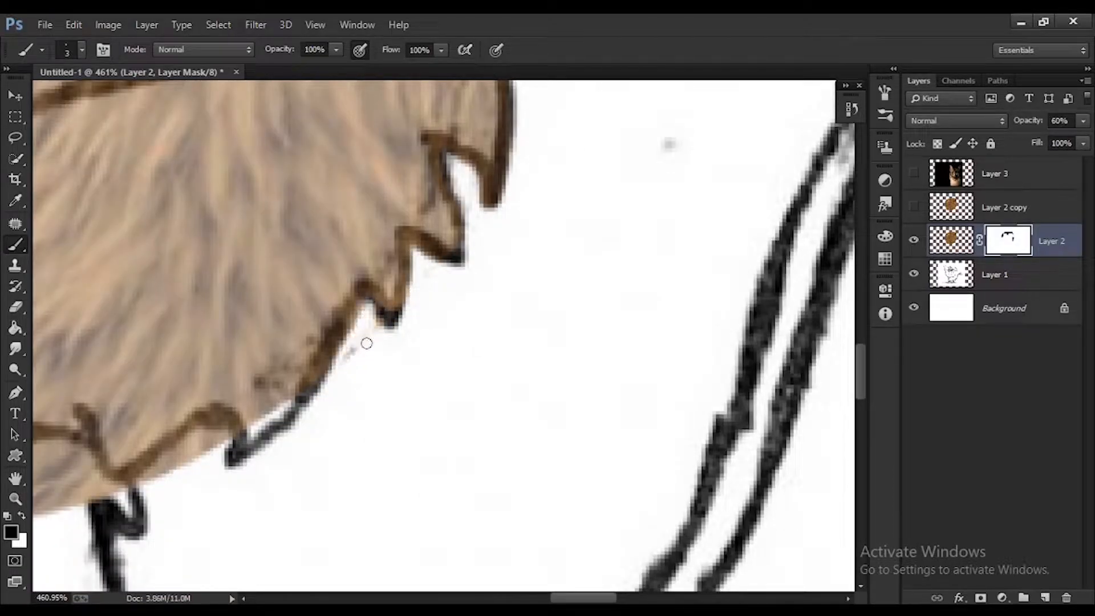
scroll(361, 345, down, 2)
mouse_move(230, 333)
mouse_down()
mouse_move(172, 358)
mouse_move(217, 341)
mouse_move(175, 369)
mouse_move(199, 348)
mouse_move(223, 349)
mouse_up()
Mask out the fur below the chin's outline, across the top of the body and the lower-left tufts
scroll(202, 345, down, 8)
drag(551, 598, 509, 599)
scroll(289, 361, up, 6)
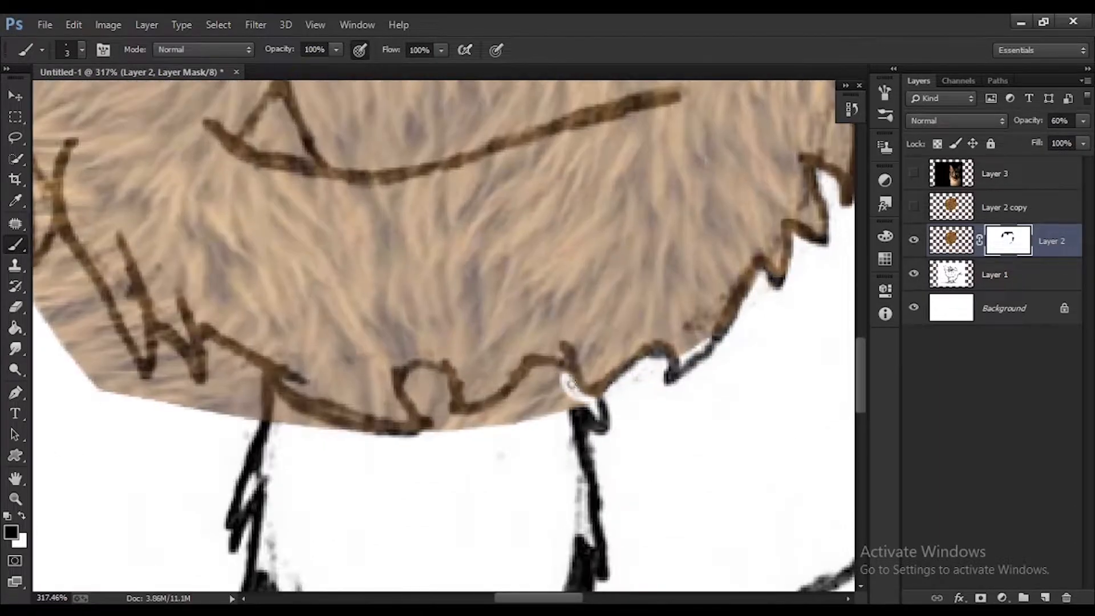
mouse_move(483, 415)
mouse_down()
mouse_move(554, 374)
mouse_move(527, 389)
mouse_move(543, 431)
mouse_move(563, 433)
mouse_move(520, 409)
mouse_move(427, 386)
mouse_move(466, 425)
mouse_move(447, 415)
mouse_move(437, 379)
mouse_move(412, 382)
mouse_move(428, 433)
mouse_move(444, 439)
mouse_move(354, 436)
mouse_move(282, 408)
mouse_move(208, 345)
mouse_move(229, 396)
mouse_move(268, 406)
mouse_up()
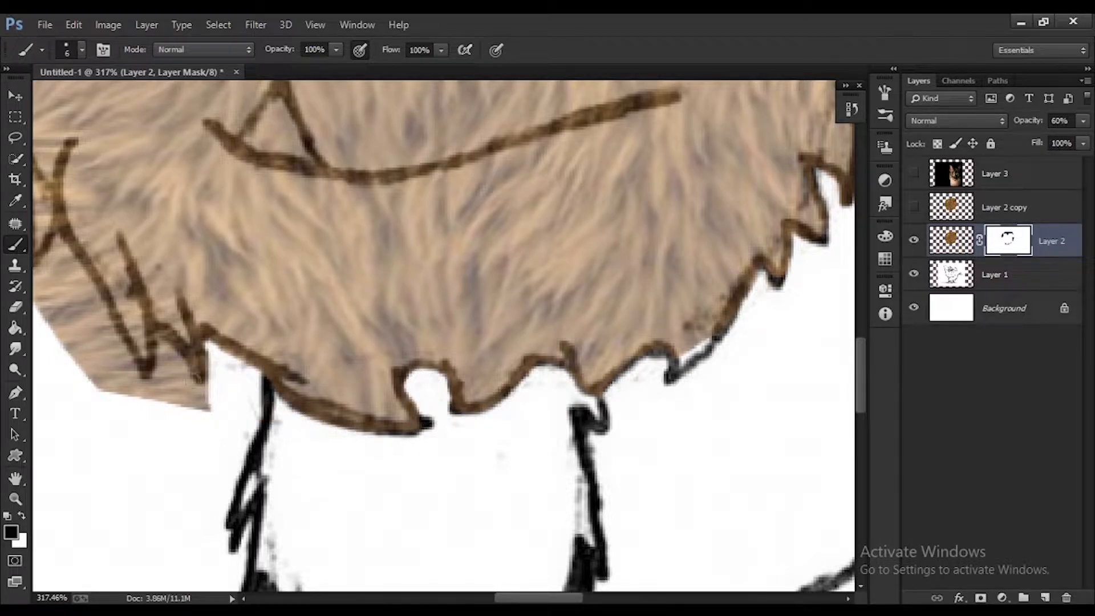
mouse_move(194, 402)
mouse_down()
mouse_move(171, 362)
mouse_move(159, 367)
mouse_move(161, 409)
mouse_up()
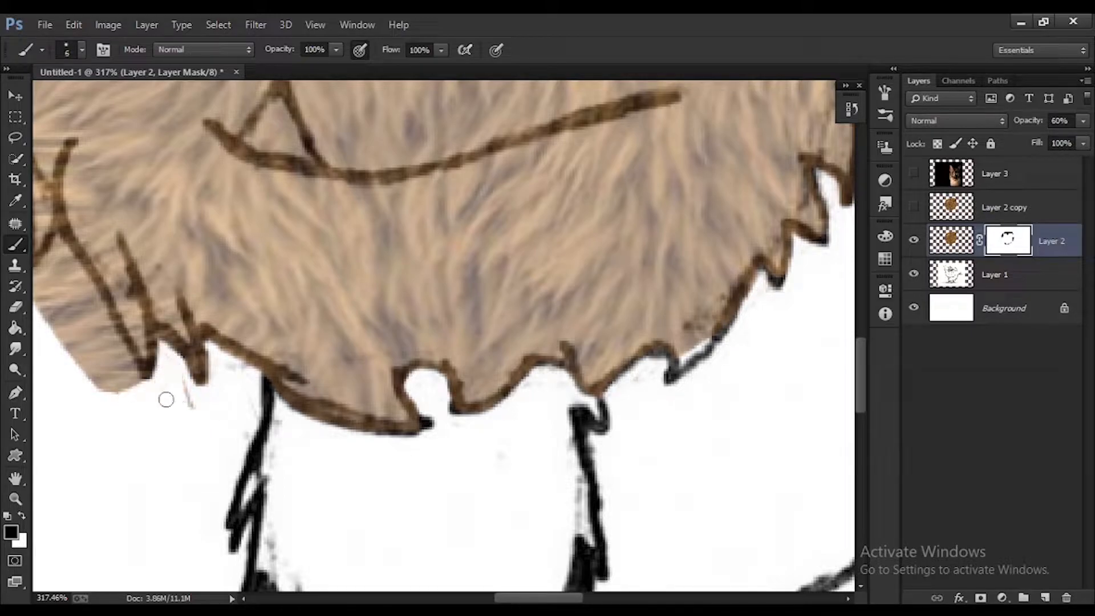
Mask out the fur beyond the pointed tufts on the head's lower-left edge, adjusting the brush size for details
scroll(175, 383, up, 3)
scroll(175, 383, left, 5)
mouse_move(351, 301)
mouse_down()
mouse_move(416, 399)
mouse_move(435, 450)
mouse_up()
mouse_move(343, 321)
mouse_down()
mouse_move(428, 462)
mouse_move(366, 398)
mouse_move(396, 441)
mouse_up()
key(bracketright)
key(bracketright)
key(bracketright)
key(bracketright)
scroll(303, 337, up, 3)
scroll(296, 333, up, 3)
key(bracketleft)
key(bracketleft)
key(bracketleft)
key(bracketleft)
key(bracketleft)
key(bracketleft)
key(bracketleft)
mouse_move(299, 389)
mouse_down()
mouse_move(317, 475)
mouse_move(297, 401)
mouse_move(284, 435)
mouse_move(299, 445)
mouse_move(265, 396)
mouse_up()
Mask out the remaining fur outside the left side of the face up to the upright ear
key(bracketright)
key(bracketright)
key(bracketright)
key(bracketright)
mouse_move(260, 180)
mouse_down()
mouse_move(270, 358)
mouse_move(218, 234)
mouse_move(255, 202)
mouse_move(258, 350)
mouse_move(229, 257)
mouse_move(249, 341)
mouse_up()
key(bracketright)
key(bracketright)
key(bracketright)
scroll(261, 272, up, 13)
scroll(262, 272, down, 7)
drag(250, 268, 211, 354)
scroll(279, 239, up, 7)
scroll(285, 239, up, 3)
Raise Layer 2's opacity to 100% to inspect the cut-out head
scroll(344, 181, down, 8)
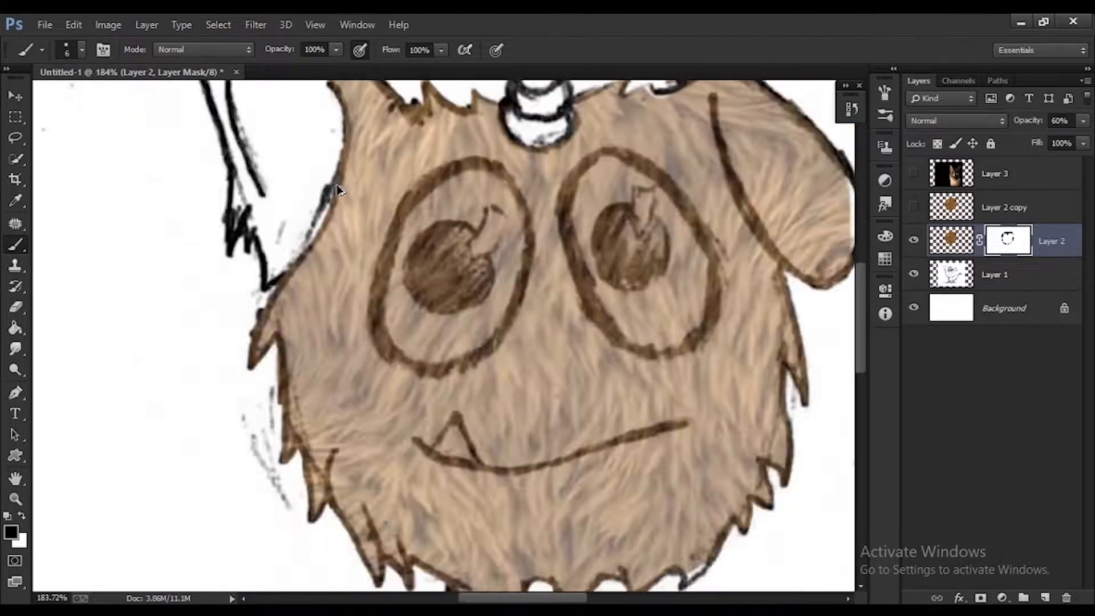
scroll(461, 341, up, 2)
scroll(477, 262, down, 3)
scroll(478, 262, up, 3)
key(0)
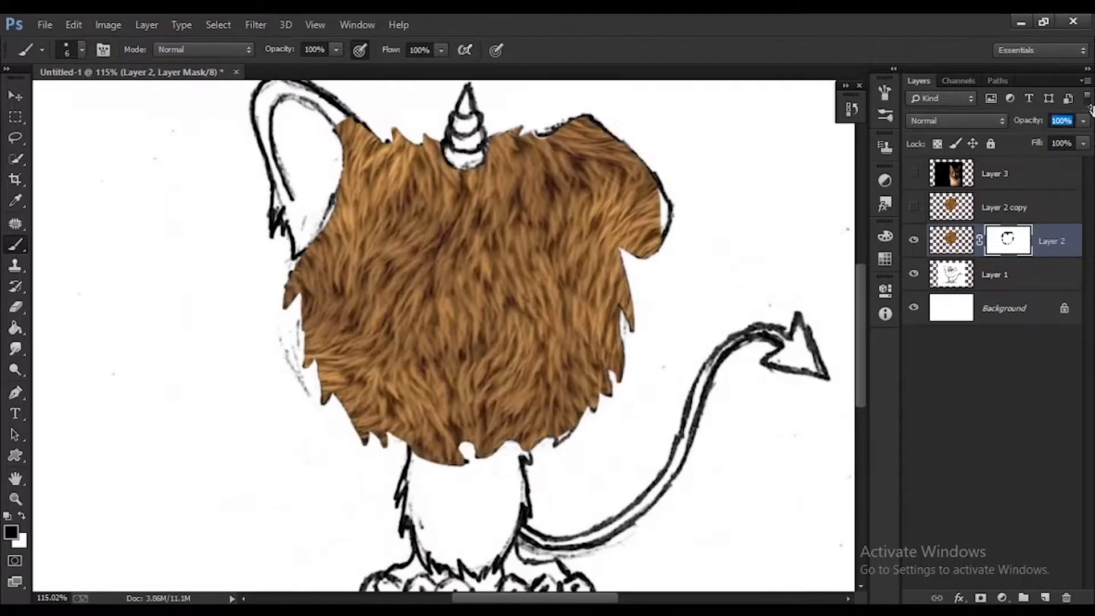
scroll(372, 212, down, 1)
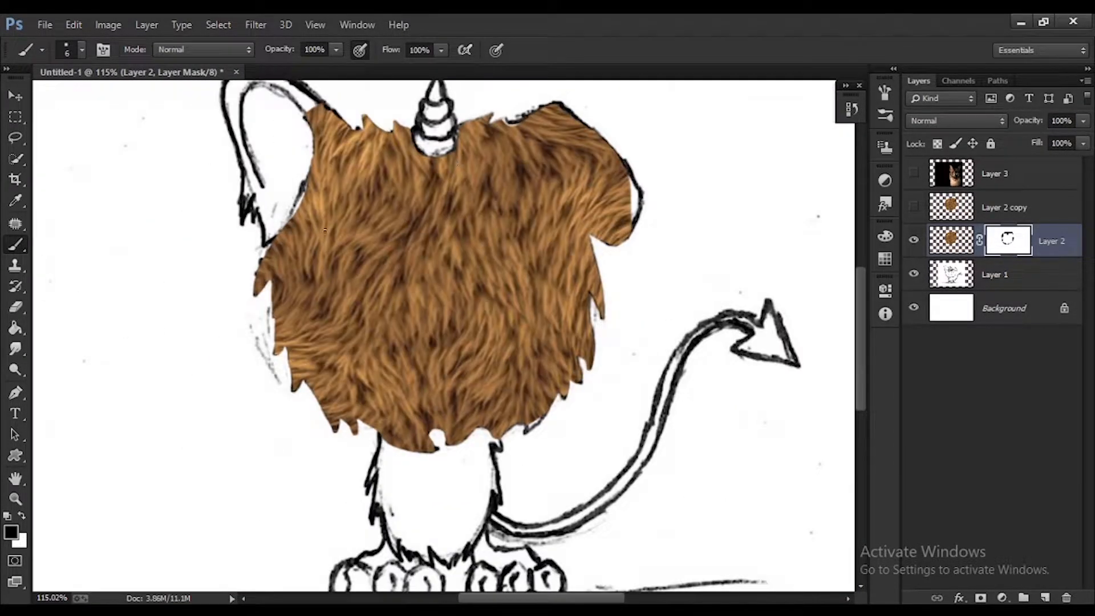
scroll(434, 265, up, 3)
Apply the layer mask to Layer 2 and set the layer's opacity to 62%
key(x)
click(1071, 250)
right_click(1072, 245)
click(918, 277)
key(6)
key(2)
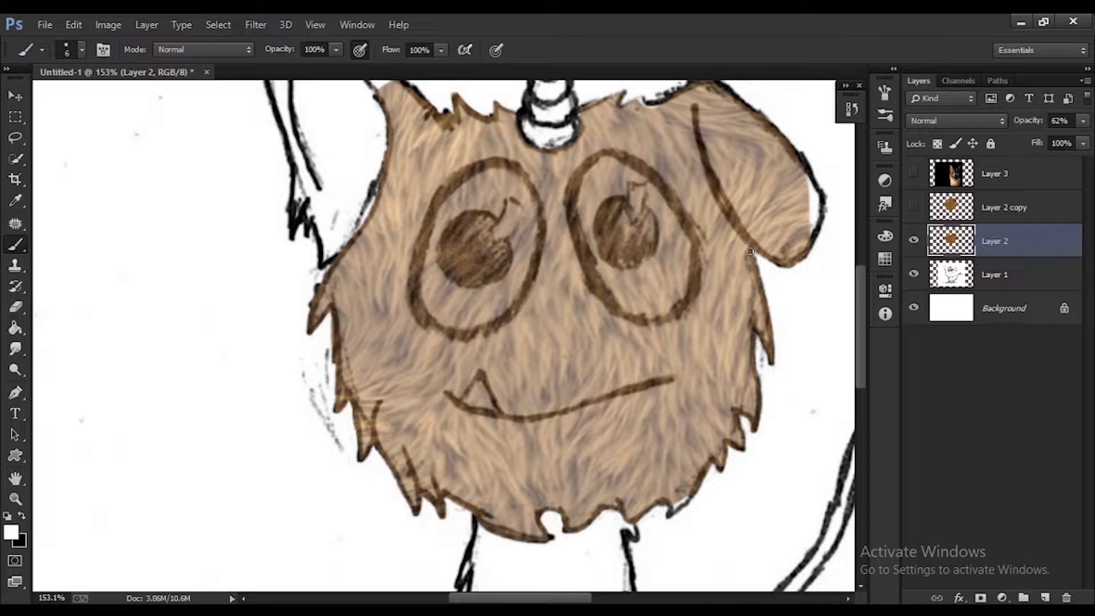
Make the Layer 2 copy fur layer visible
scroll(534, 217, up, 3)
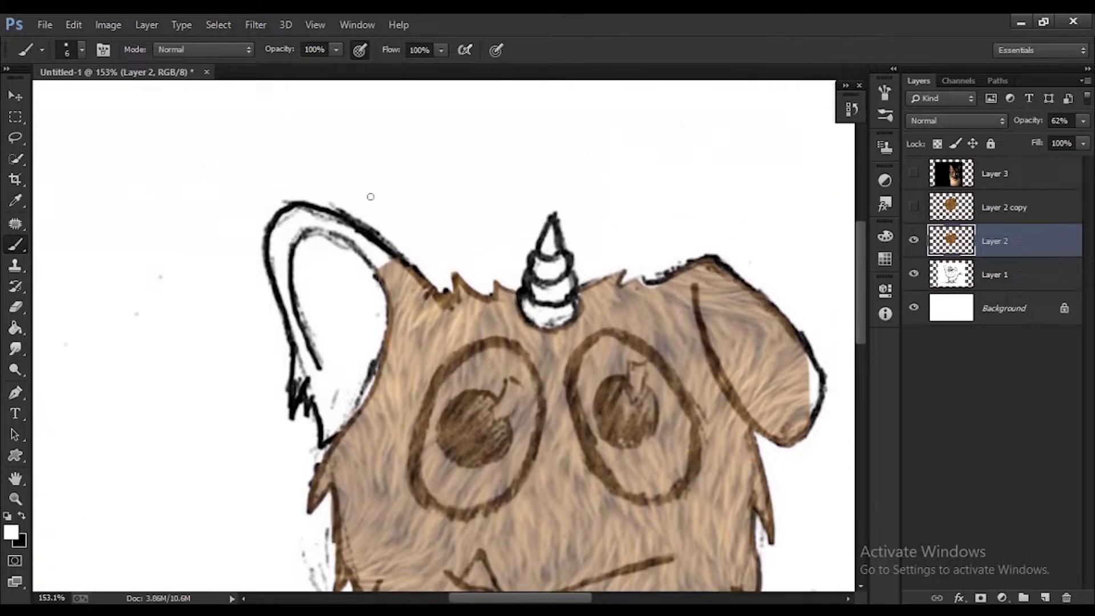
scroll(657, 298, down, 5)
scroll(366, 427, up, 4)
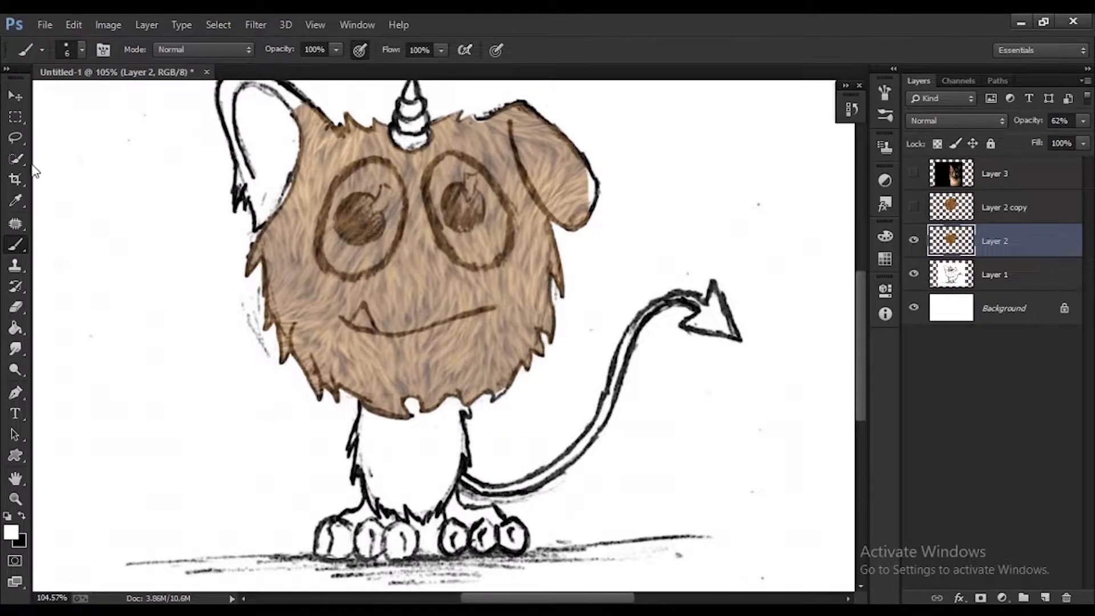
scroll(448, 456, up, 3)
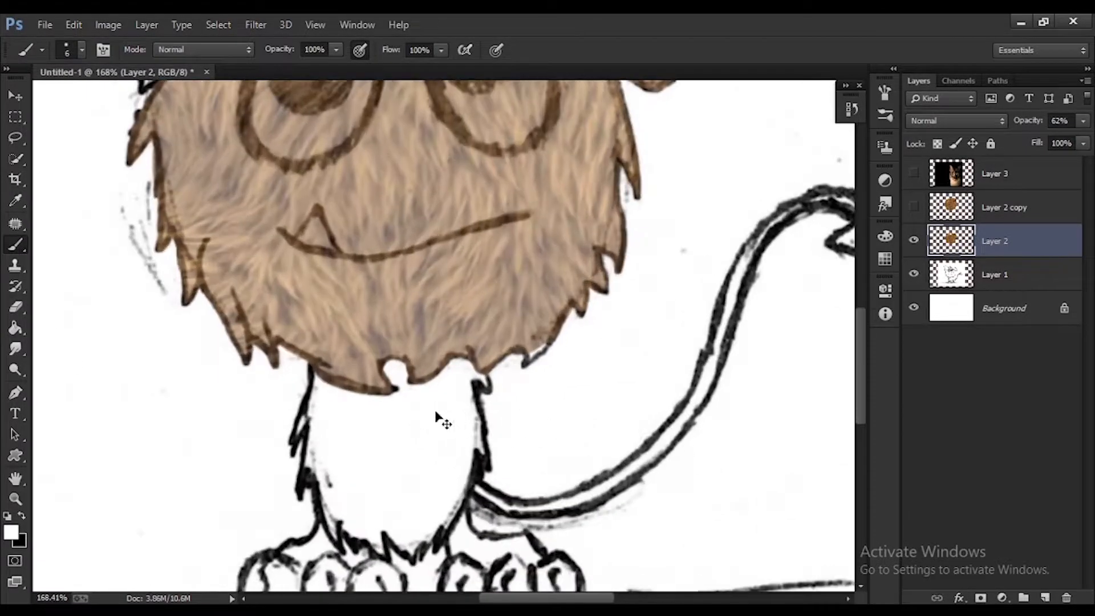
scroll(472, 410, down, 2)
click(915, 209)
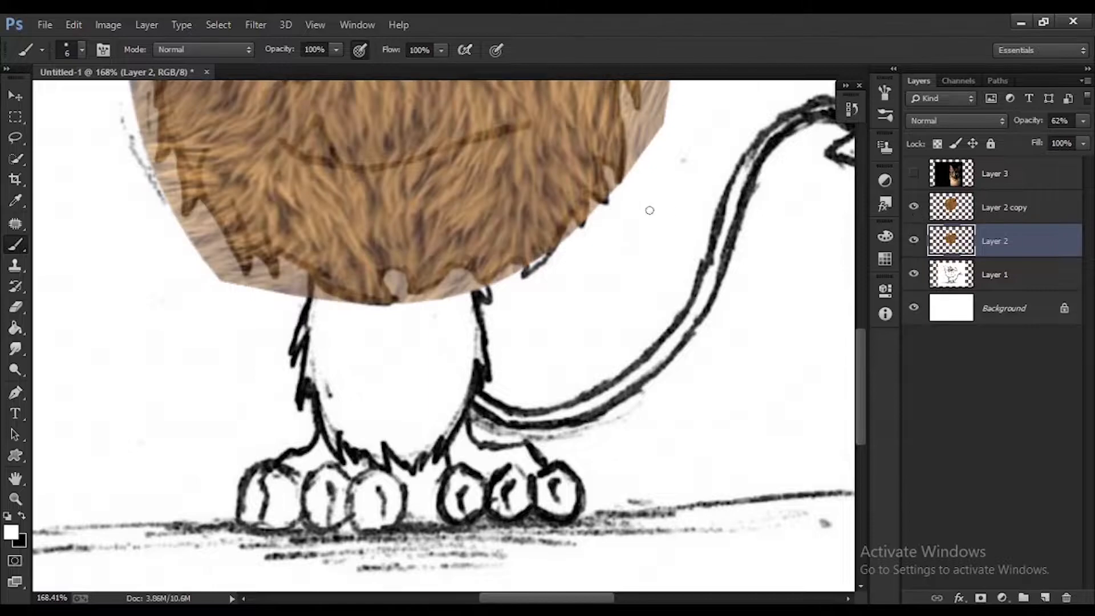
scroll(573, 235, up, 1)
scroll(489, 177, down, 3)
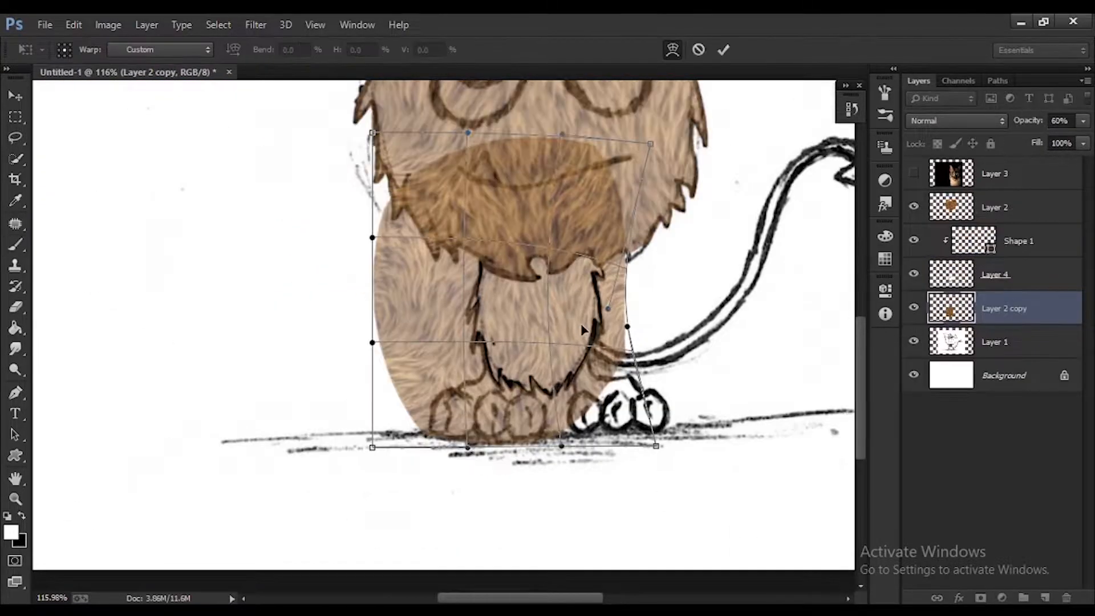
Warp the Layer 2 copy fur to fit the monster's body outline and commit the transformation
drag(451, 354, 443, 330)
drag(372, 133, 458, 169)
drag(650, 143, 628, 205)
scroll(591, 277, up, 9)
click(18, 142)
key(Return)
Move Layer 4 below Layer 2 copy and clip Layer 2 copy to it
drag(998, 276, 1002, 323)
click(1012, 276)
alt+click(1016, 289)
Add a layer mask to Layer 2 copy and paint out body fur where it meets the head's lower edge
click(980, 597)
drag(345, 242, 480, 240)
key(ctrl+z)
scroll(349, 231, up, 4)
mouse_move(338, 247)
mouse_down()
mouse_move(495, 302)
mouse_move(381, 231)
mouse_up()
mouse_move(477, 268)
mouse_down()
mouse_move(557, 256)
mouse_move(635, 239)
mouse_move(656, 219)
mouse_move(558, 271)
mouse_move(477, 248)
mouse_move(463, 260)
mouse_move(361, 223)
mouse_move(307, 224)
mouse_move(446, 286)
mouse_move(322, 223)
mouse_move(351, 181)
mouse_move(735, 250)
mouse_move(678, 216)
mouse_move(686, 188)
mouse_move(336, 188)
mouse_move(493, 212)
mouse_move(405, 185)
mouse_move(318, 224)
mouse_move(631, 198)
mouse_move(701, 215)
mouse_up()
key(ctrl+z)
scroll(701, 215, down, 4)
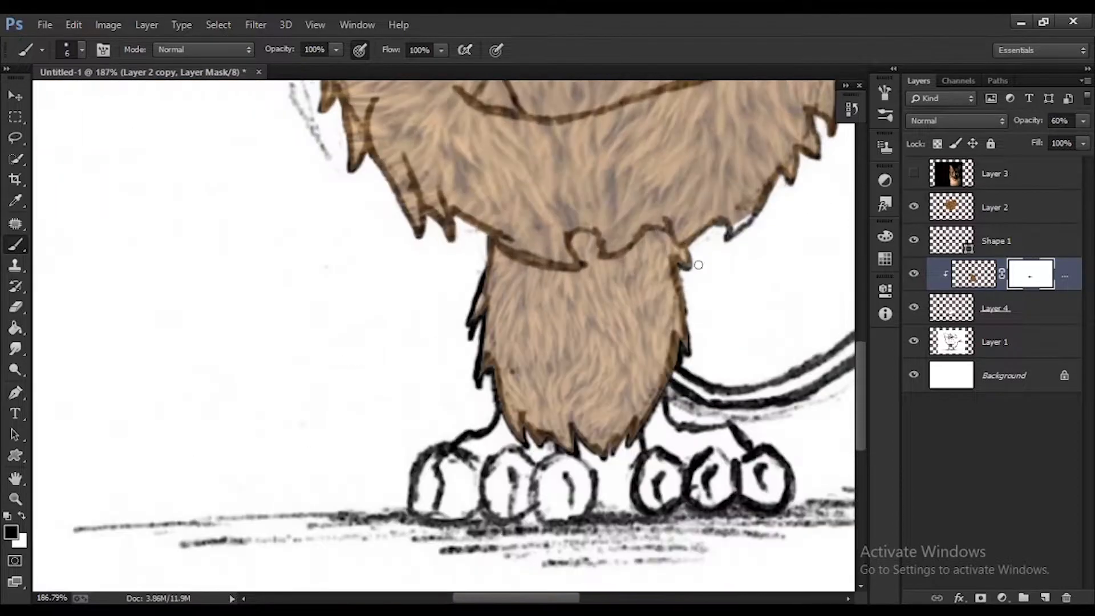
Set the opacity of the body and head fur layers to 100%
click(990, 310)
drag(1083, 120, 1091, 132)
click(993, 208)
scroll(706, 215, down, 15)
scroll(442, 330, up, 10)
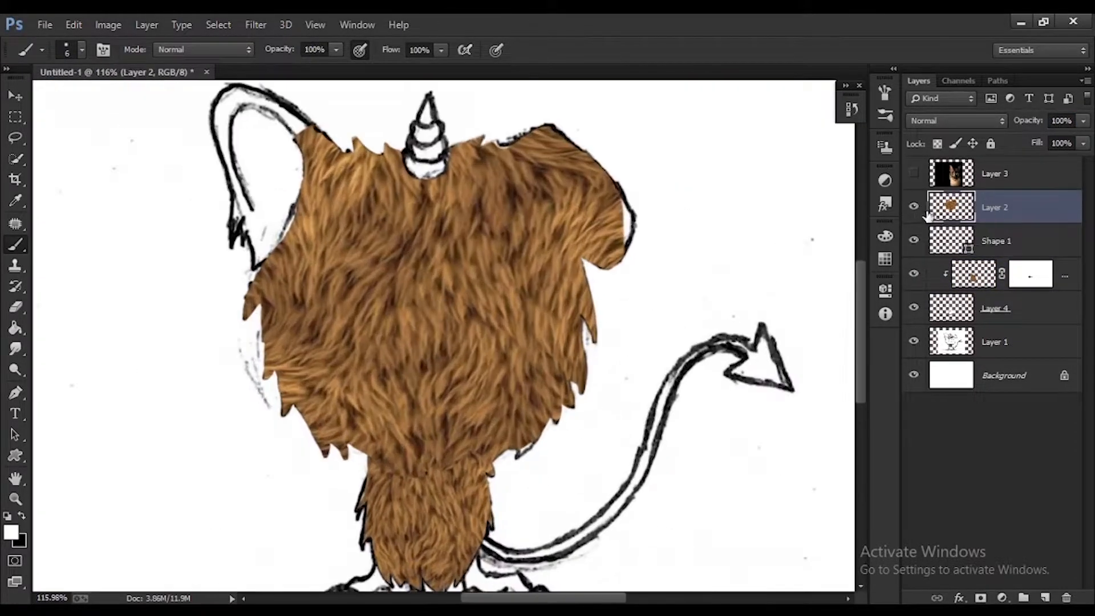
Remove the layer mask from Layer 2 copy and merge the body fur into Layer 4
click(1032, 281)
key(Delete)
right_click(969, 280)
click(713, 366)
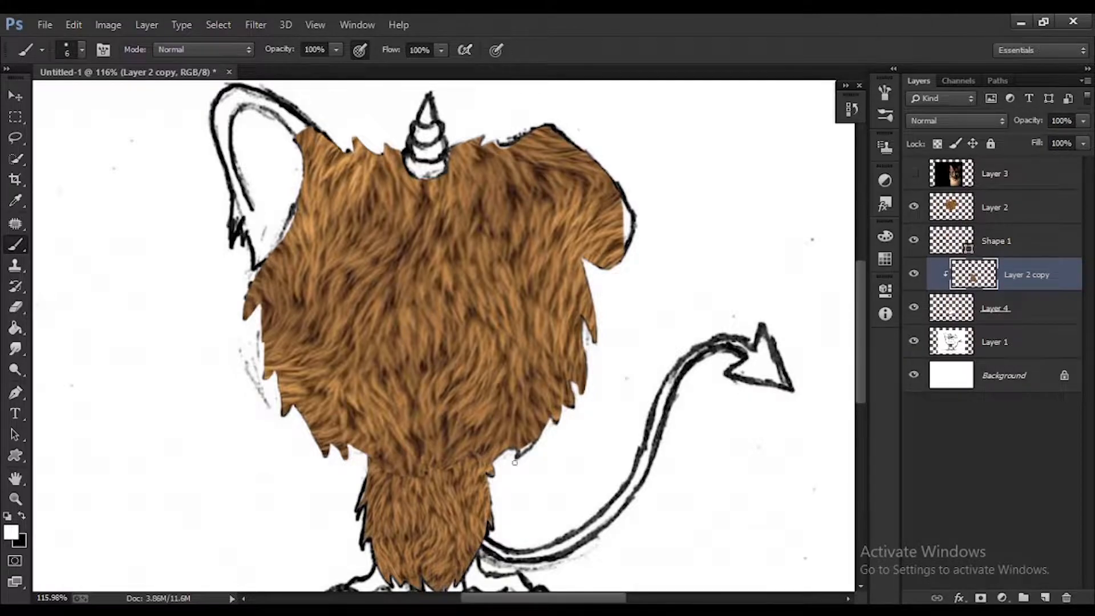
scroll(433, 336, up, 3)
right_click(1026, 274)
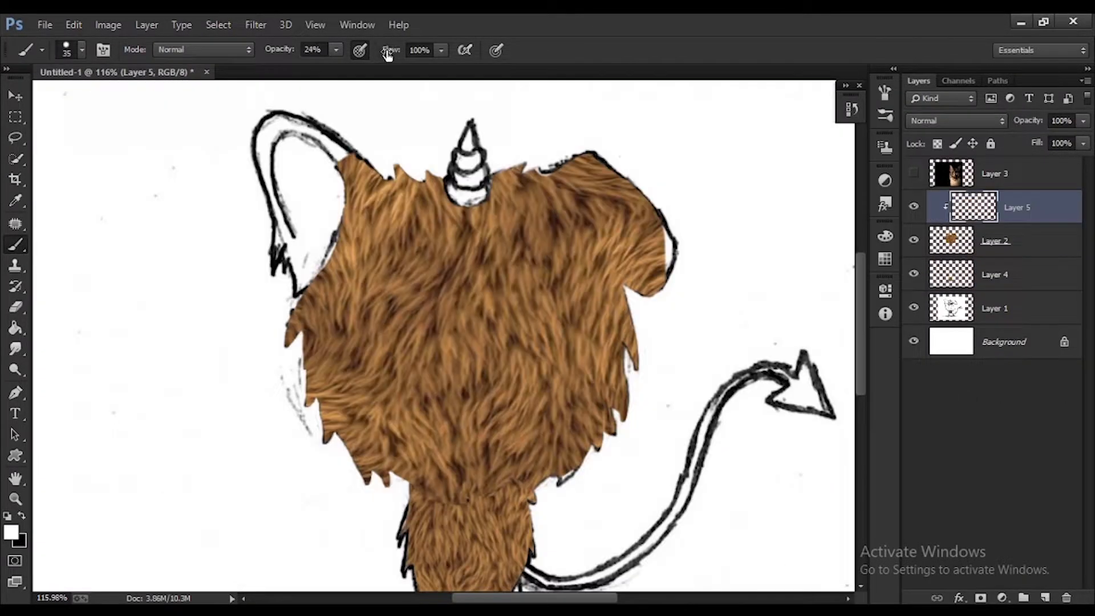
Set the brush flow to 16% and paint black shading along the head's lower fur edge on Layer 5
drag(387, 54, 308, 61)
drag(298, 307, 322, 431)
key(ctrl+z)
key(x)
mouse_move(313, 423)
mouse_down()
mouse_move(341, 418)
mouse_move(334, 359)
mouse_move(319, 379)
mouse_move(325, 352)
mouse_move(343, 406)
mouse_move(331, 431)
mouse_move(343, 438)
mouse_move(343, 428)
mouse_move(345, 476)
mouse_move(356, 418)
mouse_move(358, 464)
mouse_move(379, 488)
mouse_move(389, 446)
mouse_move(391, 473)
mouse_up()
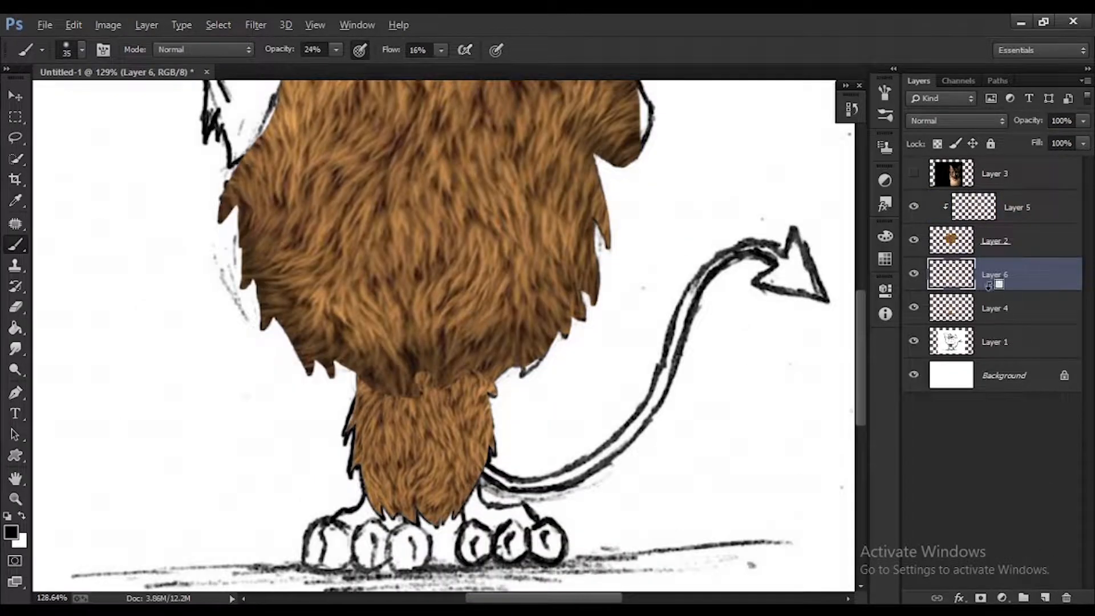
Clip Layer 6 to Layer 4 and paint a soft black shadow on the body fur beneath the head
alt+click(989, 279)
scroll(424, 369, up, 3)
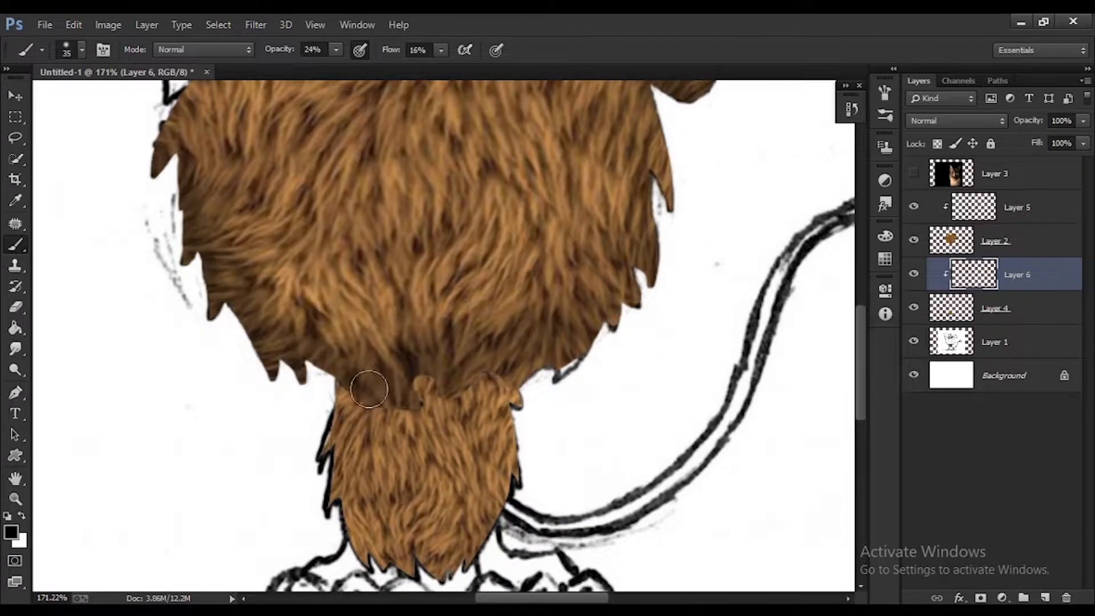
mouse_move(402, 380)
mouse_down()
mouse_move(524, 393)
mouse_move(462, 425)
mouse_move(342, 399)
mouse_move(439, 404)
mouse_move(331, 502)
mouse_move(513, 490)
mouse_move(502, 434)
mouse_up()
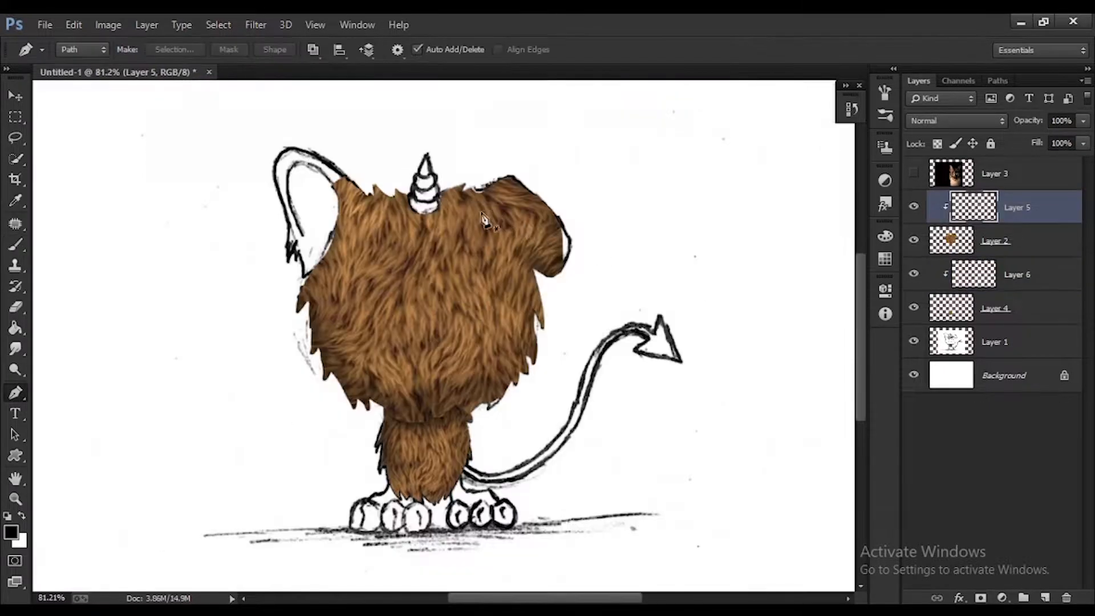
scroll(424, 206, up, 6)
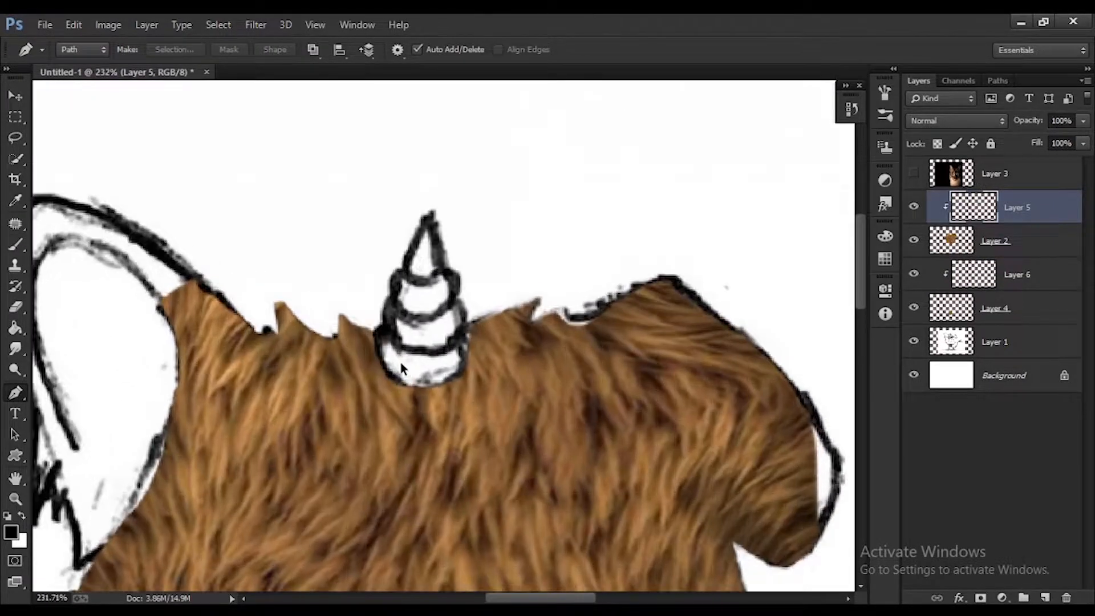
scroll(400, 361, down, 6)
scroll(431, 353, up, 6)
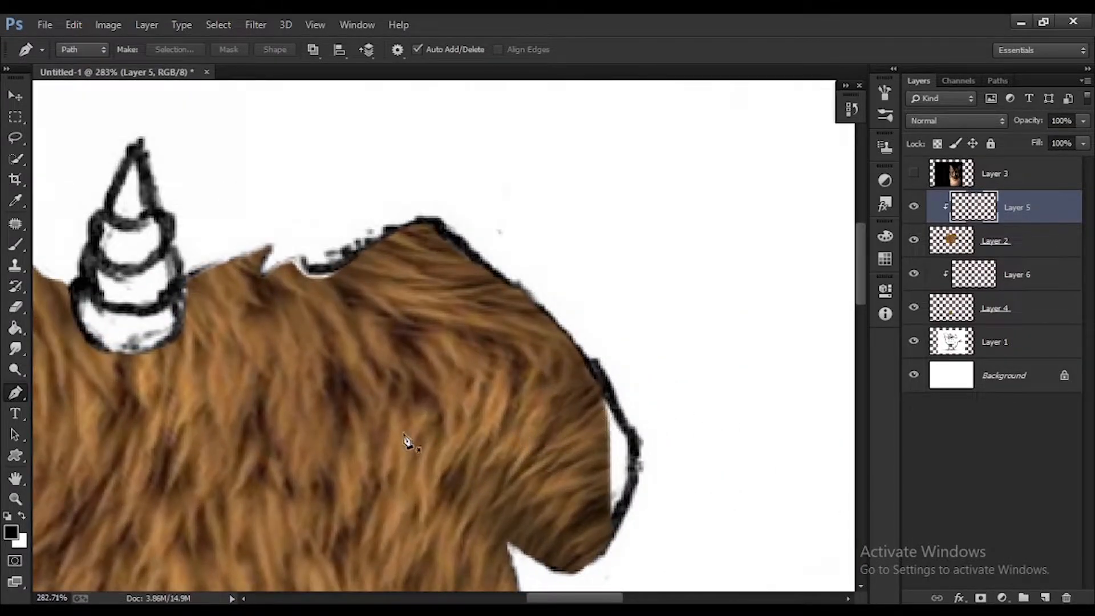
scroll(269, 386, down, 5)
scroll(155, 340, up, 6)
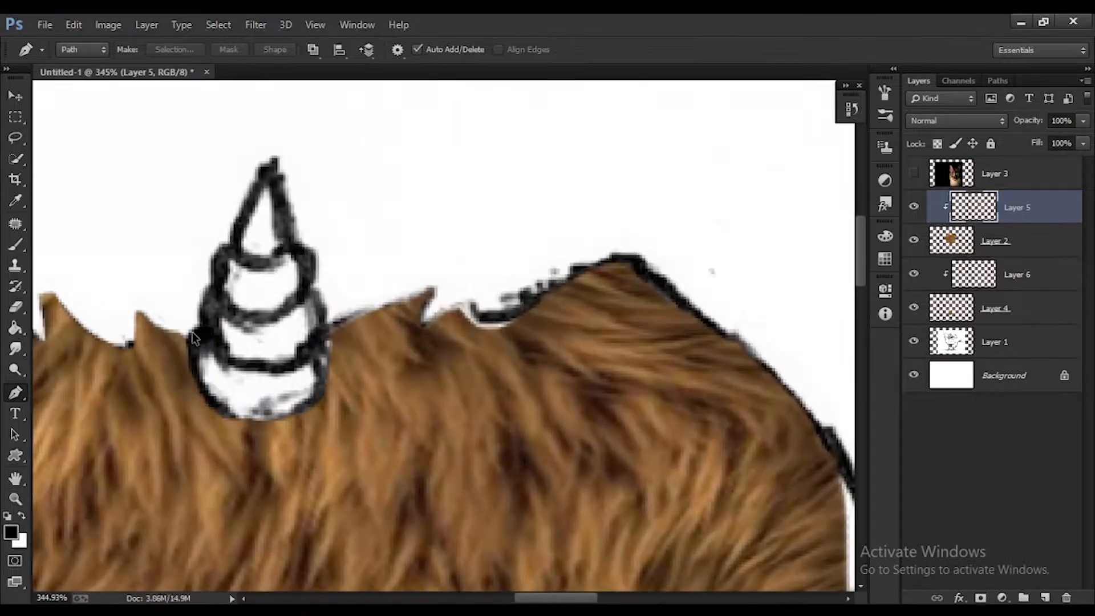
Trace the horn sketch with the Pen tool and fill the selection with bright green on Layer 7
click(188, 342)
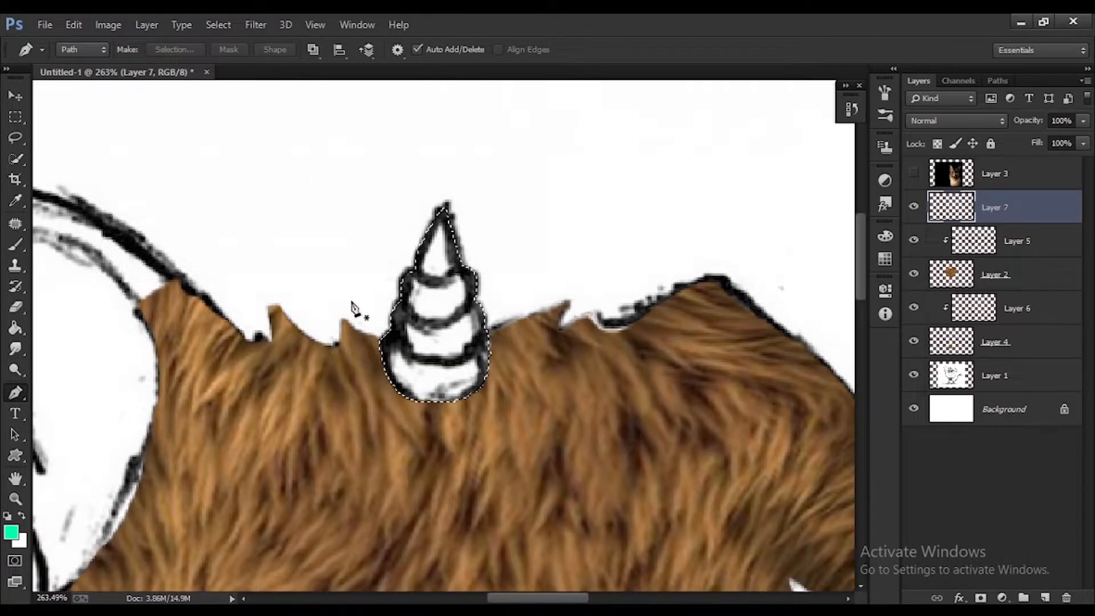
key(z)
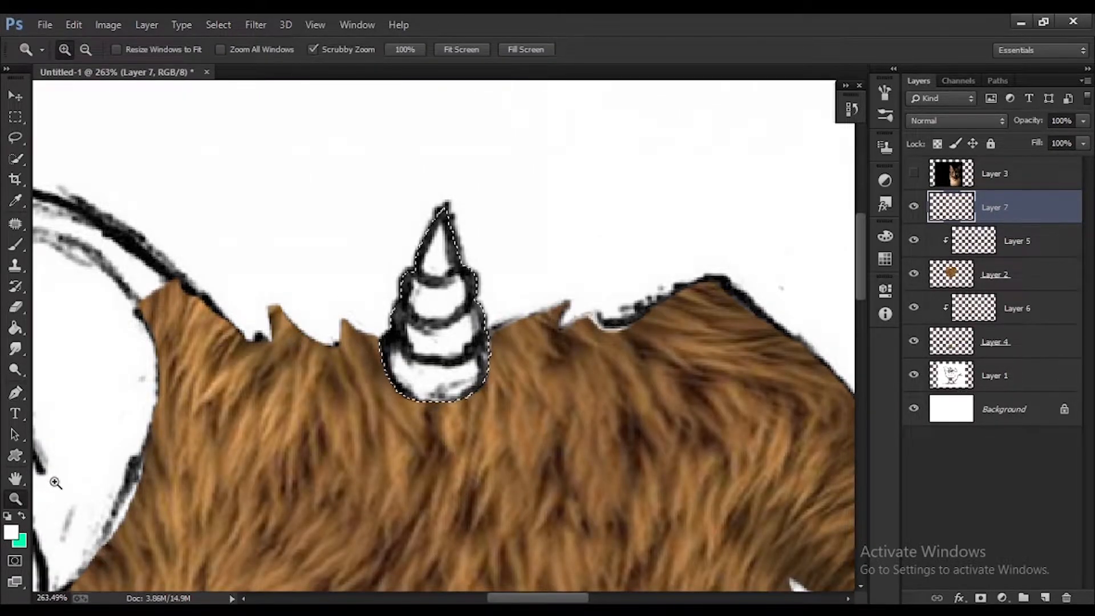
key(ctrl+BackSpace)
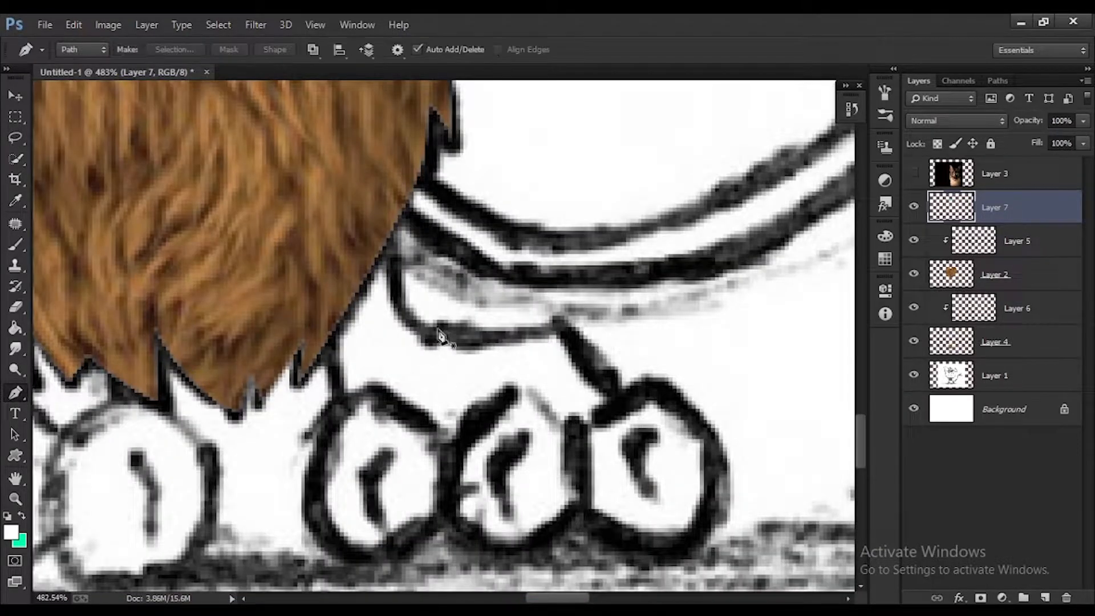
Trace the right foot above its toes on a new layer and fill the shape with dark grey
scroll(439, 336, up, 1)
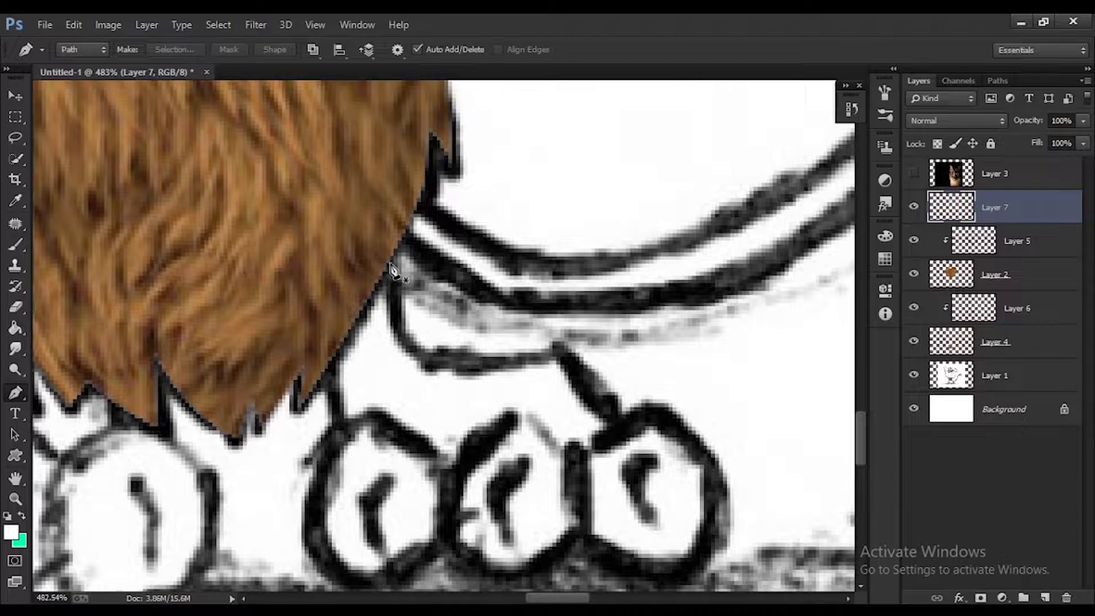
click(429, 361)
drag(670, 323, 733, 293)
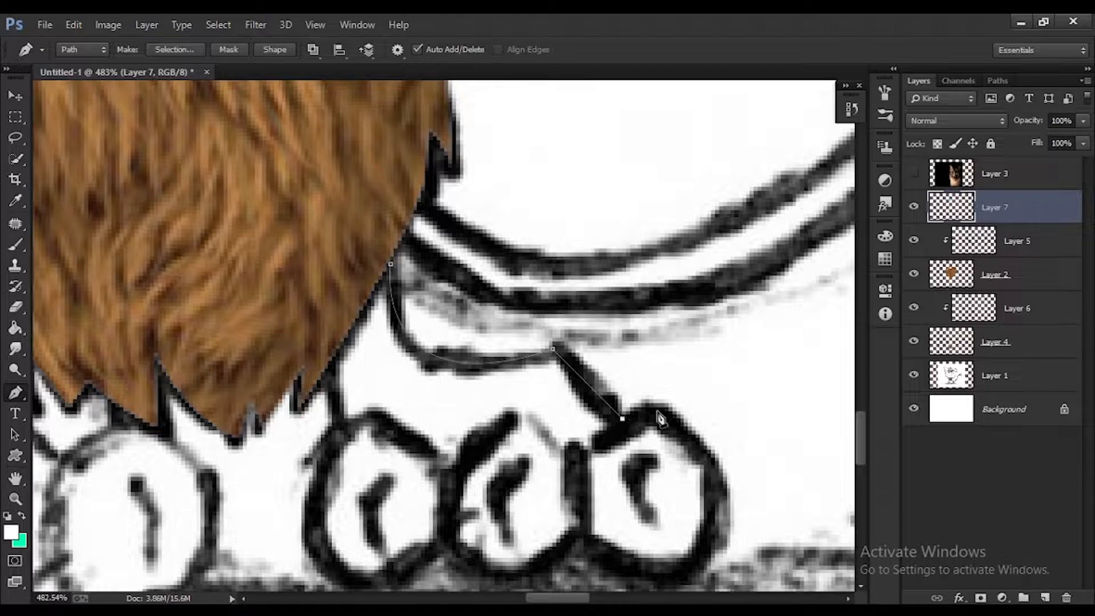
key(ctrl+shift+alt+n)
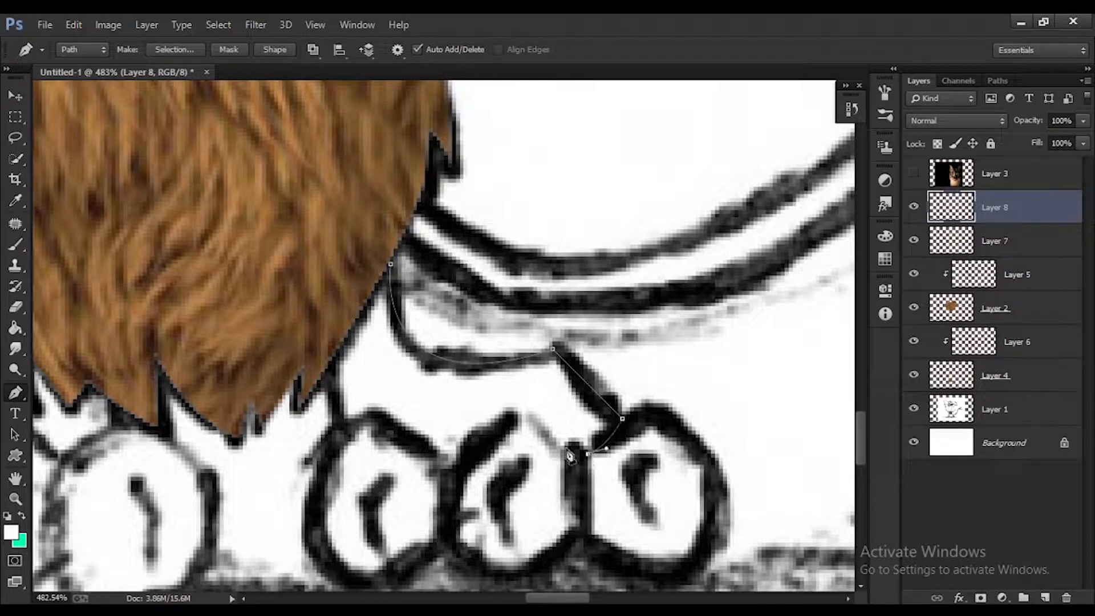
click(328, 366)
click(391, 264)
scroll(393, 269, down, 14)
click(11, 532)
click(62, 436)
click(56, 456)
click(419, 313)
key(x)
key(ctrl+Return)
key(ctrl+BackSpace)
Trace the left foot between the fur edge and toes on a new layer and fill it with dark grey
key(ctrl+shift+alt+n)
scroll(399, 442, up, 12)
click(409, 443)
click(426, 425)
click(448, 444)
click(448, 463)
click(404, 492)
click(356, 454)
click(291, 492)
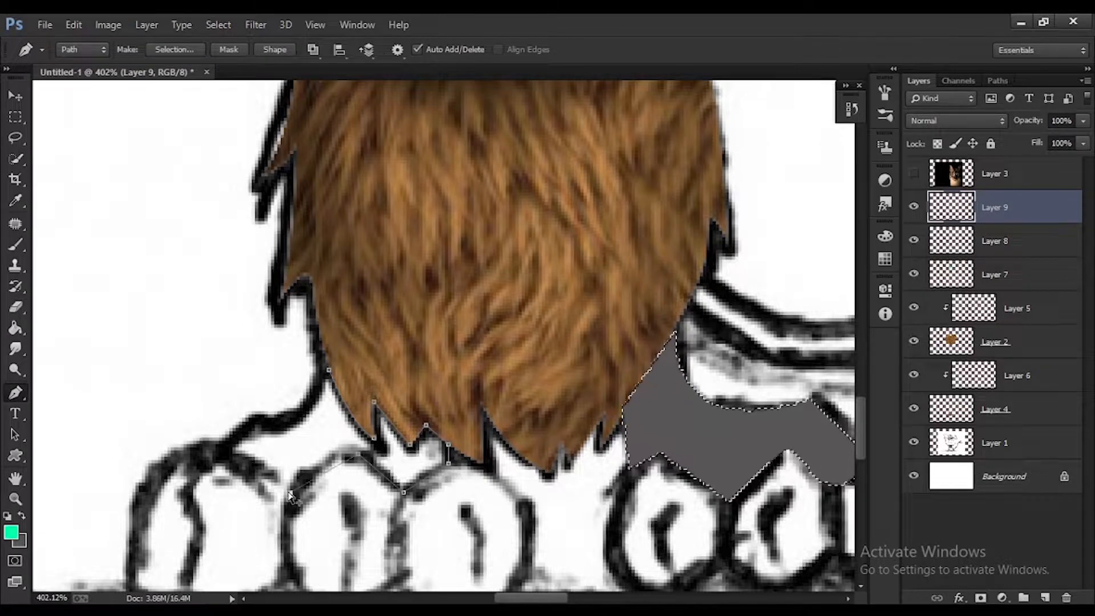
click(228, 453)
click(329, 370)
key(ctrl+Return)
key(ctrl+BackSpace)
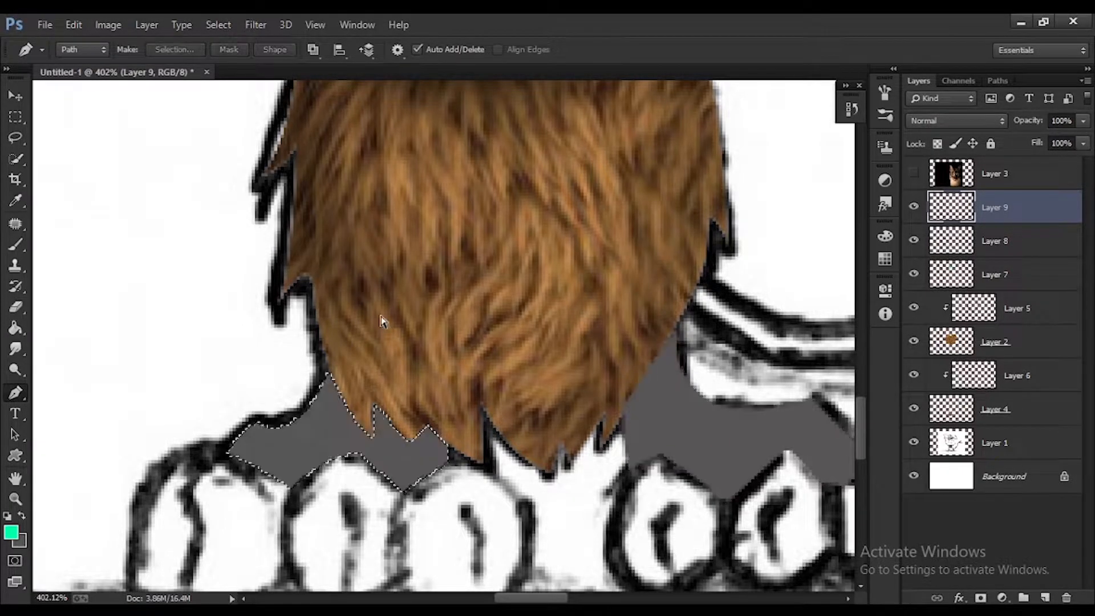
key(ctrl+d)
Load the right foot shape on Layer 8 as a selection and refill it with light grey
scroll(381, 322, down, 12)
scroll(454, 431, up, 3)
click(15, 96)
scroll(365, 448, down, 4)
click(365, 449)
scroll(461, 450, up, 6)
click(530, 459)
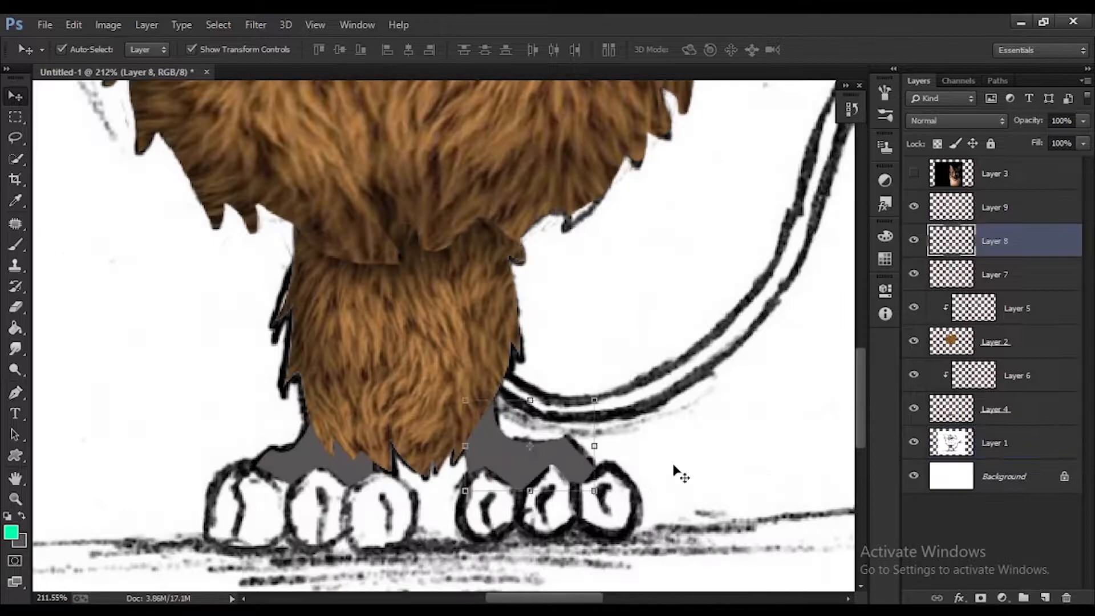
click(911, 210)
click(516, 456)
ctrl+click(955, 247)
click(11, 532)
click(63, 366)
click(418, 313)
key(x)
key(ctrl+BackSpace)
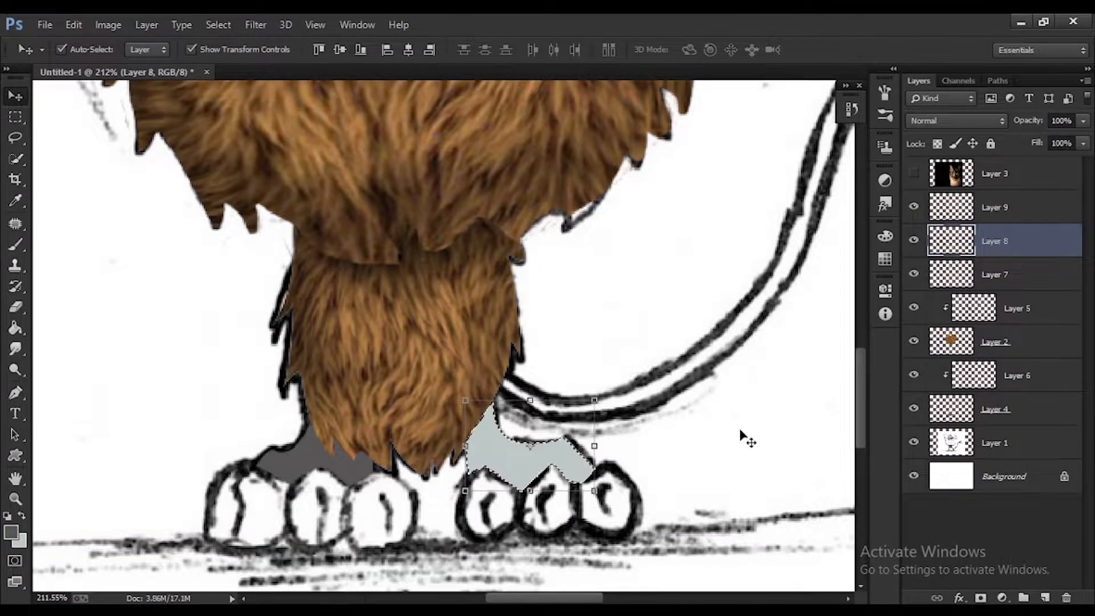
click(708, 421)
key(ctrl+d)
Load the left foot shape on Layer 9 as a selection and refill it with the same light grey
click(957, 211)
ctrl+click(961, 210)
key(ctrl+BackSpace)
click(630, 365)
Trace the left foot's outermost toe on Layer 10, fill it with light grey and clear the selection
scroll(630, 366, down, 6)
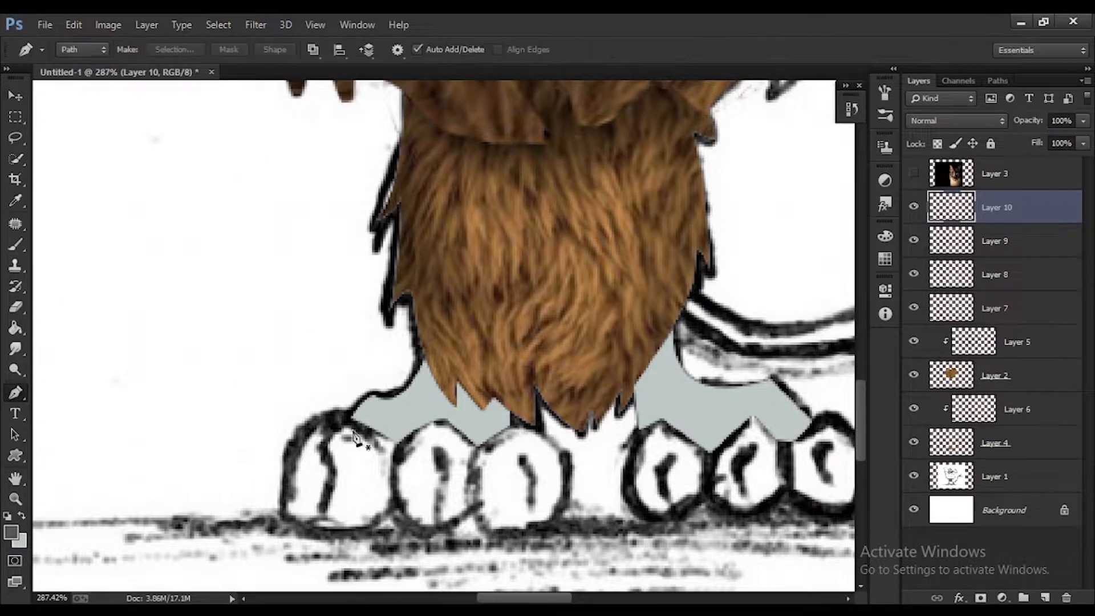
scroll(354, 434, up, 3)
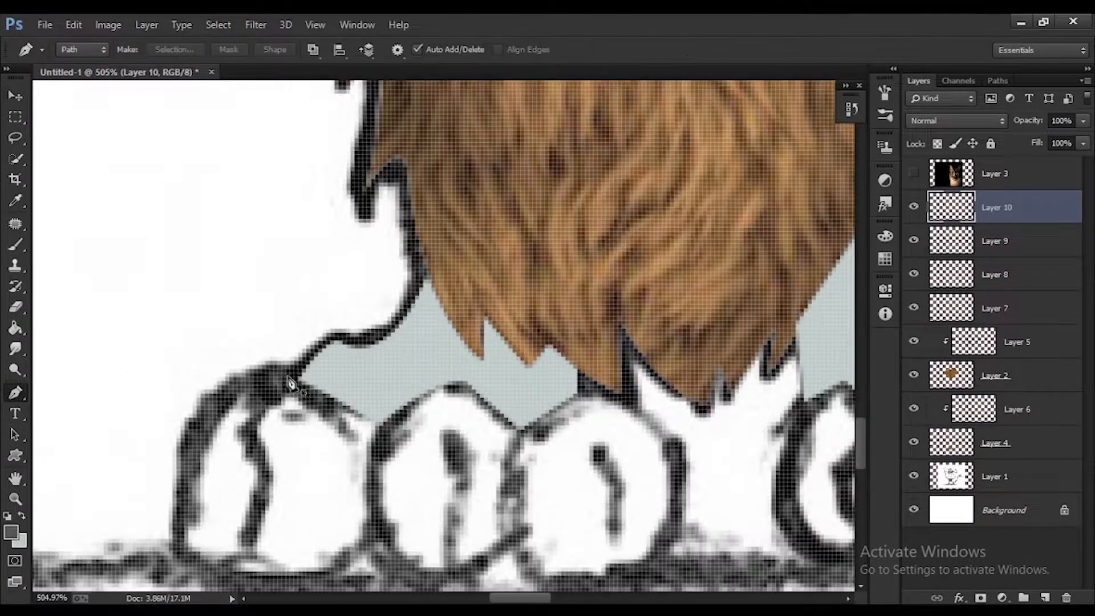
click(297, 373)
scroll(297, 372, down, 5)
drag(178, 224, 168, 420)
alt+click(179, 225)
scroll(262, 216, down, 4)
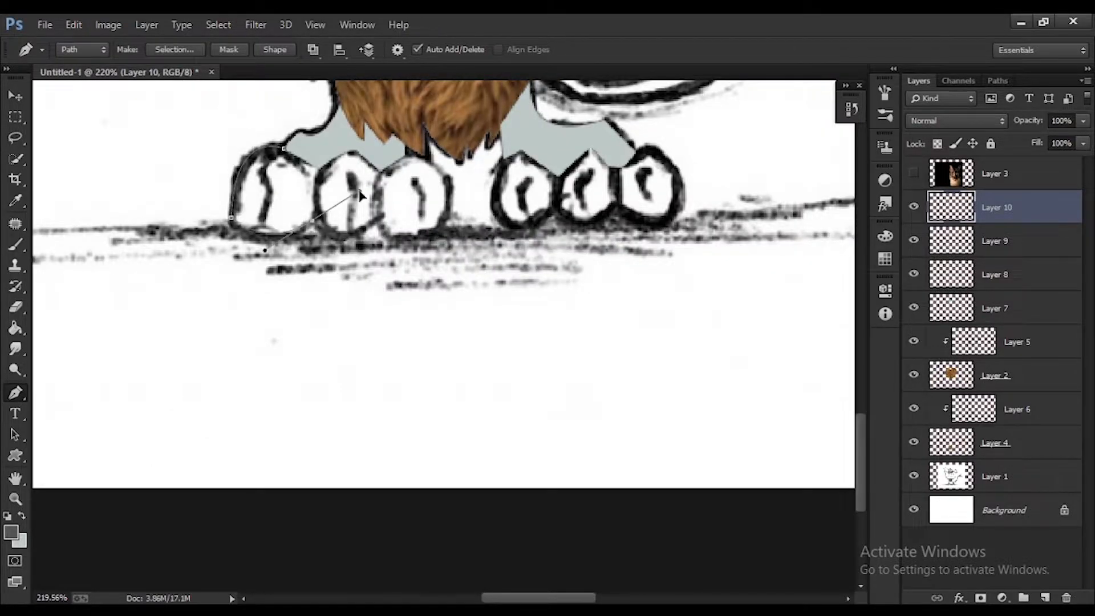
ctrl+click(967, 217)
key(Return)
key(ctrl+Return)
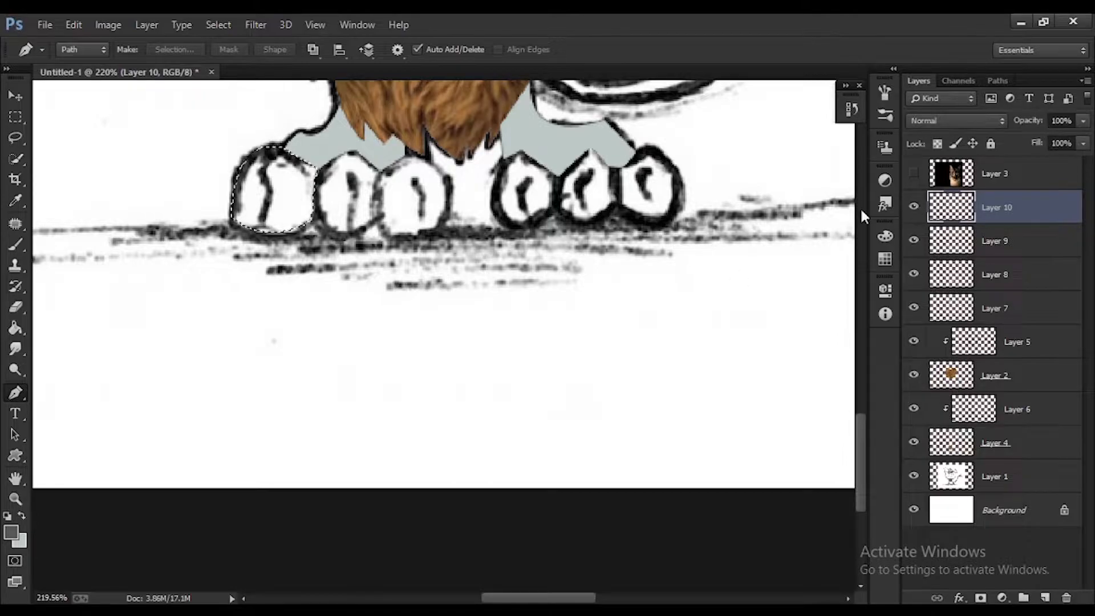
key(ctrl+BackSpace)
click(15, 96)
click(357, 211)
key(ctrl+d)
Add a new layer and trace the left foot's middle toe on it, filling it with light grey
scroll(352, 137, up, 6)
click(15, 392)
click(292, 196)
click(998, 208)
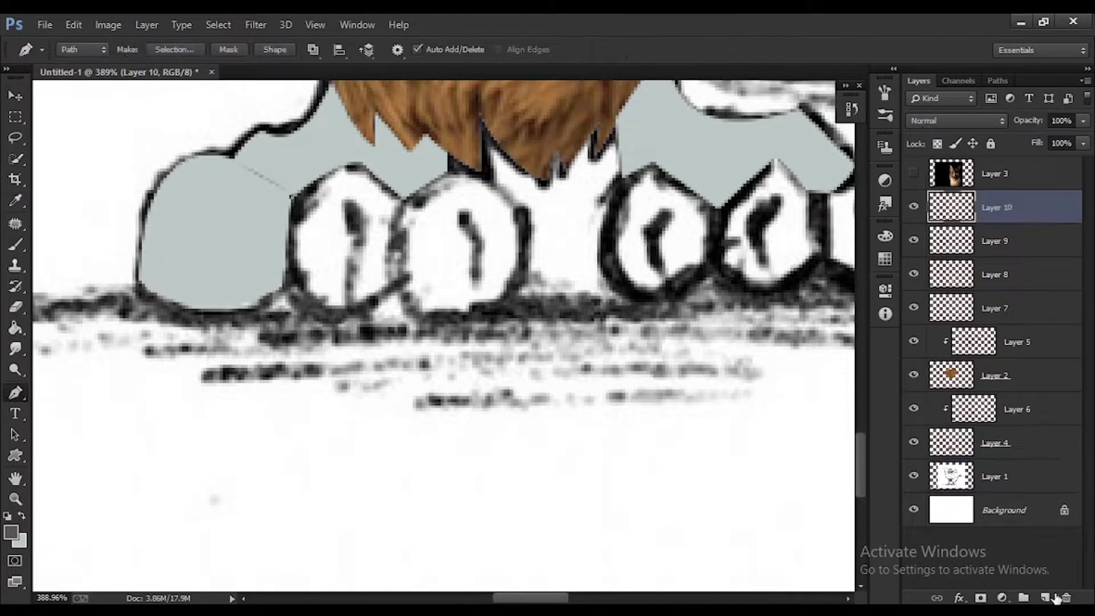
key(ctrl+shift+alt+n)
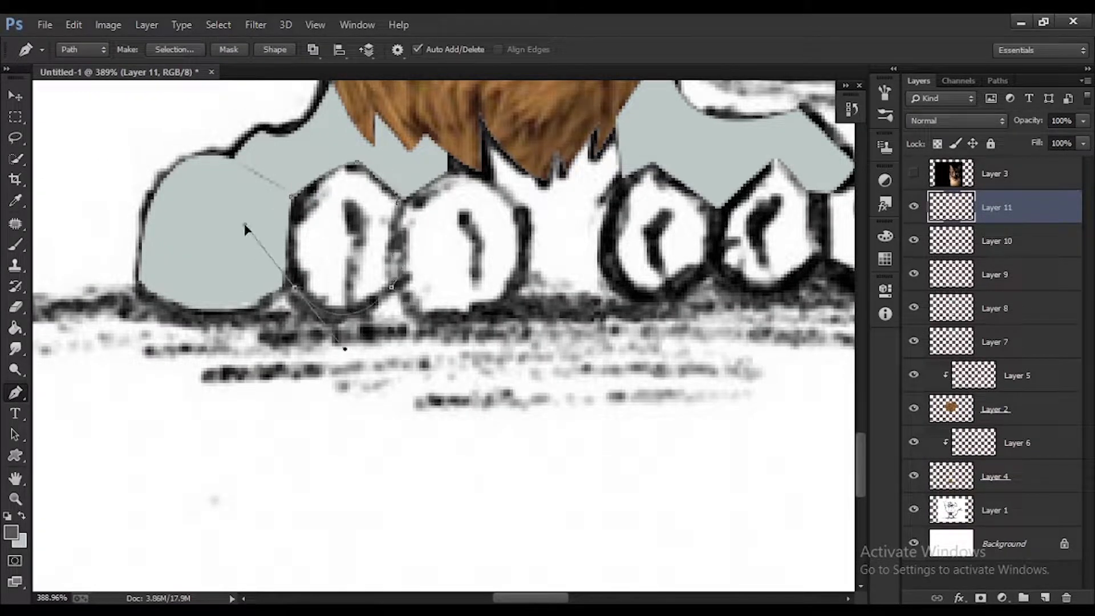
key(ctrl+Return)
key(ctrl+BackSpace)
key(v)
click(366, 208)
key(ctrl+d)
Trace the left foot's innermost toe with the Pen tool, fill it with light grey and clear the selection
click(349, 262)
scroll(349, 262, up, 1)
key(p)
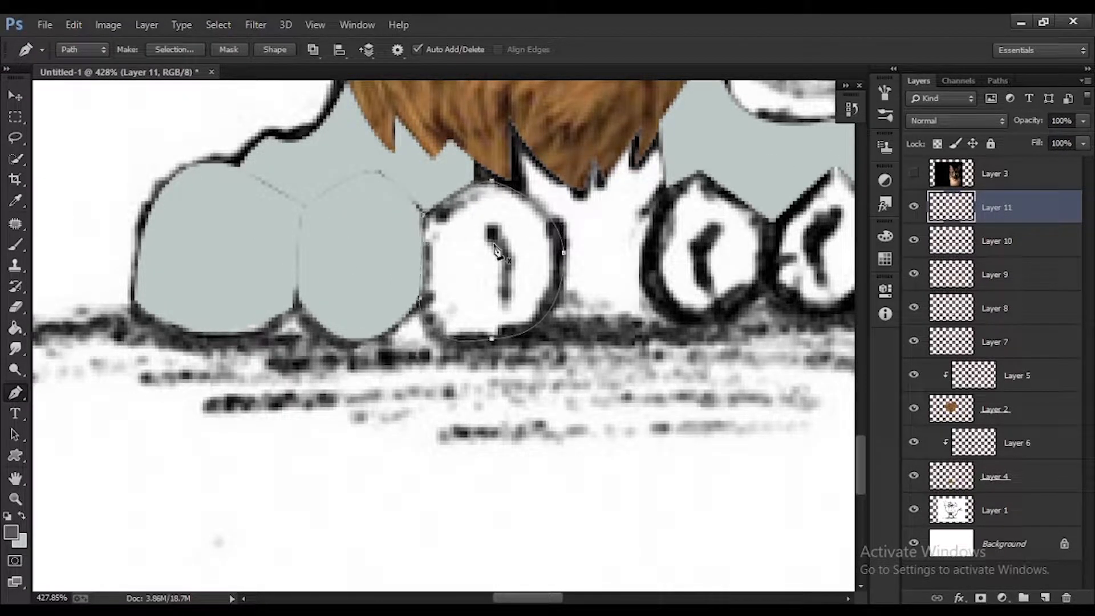
key(ctrl+Return)
key(ctrl+BackSpace)
scroll(496, 251, down, 5)
scroll(342, 399, up, 3)
click(16, 97)
key(ctrl+d)
click(484, 488)
scroll(484, 488, up, 7)
Add two new empty layers above the left foot's toe layers
click(996, 207)
click(1045, 597)
click(995, 341)
click(996, 208)
click(1045, 598)
click(353, 342)
click(996, 207)
key(p)
Rearrange the workspace so the expanded Layers group sits on the inner side of the collapsed icon strip
scroll(343, 367, down, 14)
click(1087, 69)
click(1055, 92)
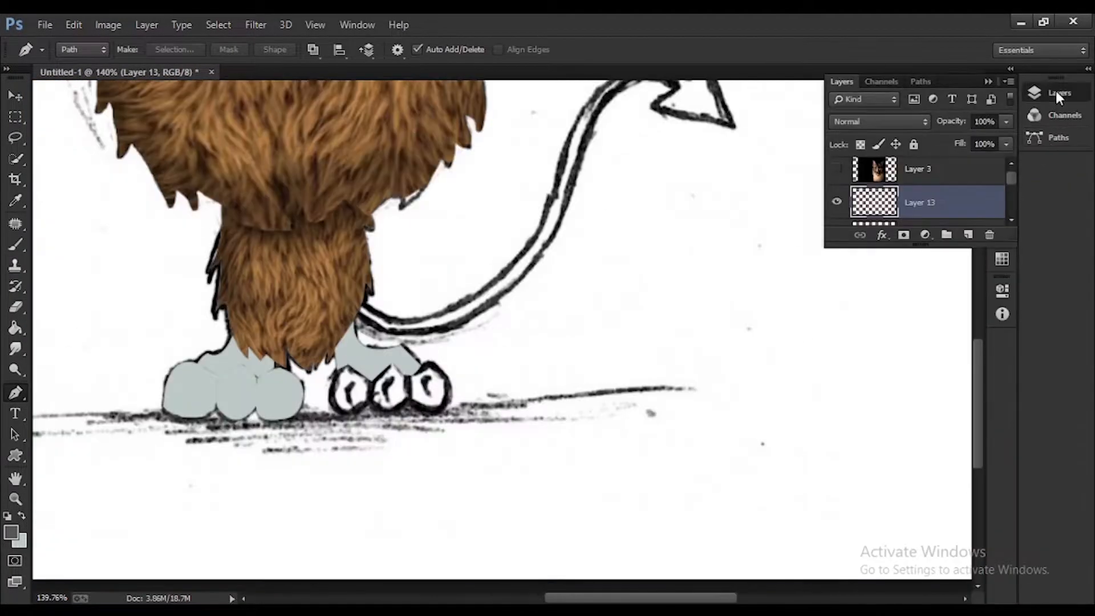
mouse_move(953, 80)
mouse_down()
mouse_move(1044, 174)
mouse_move(940, 180)
mouse_up()
click(1087, 69)
drag(1007, 172, 1064, 111)
Trace the right foot's innermost toe on Layer 13 and fill it with light grey
scroll(335, 376, up, 13)
click(339, 342)
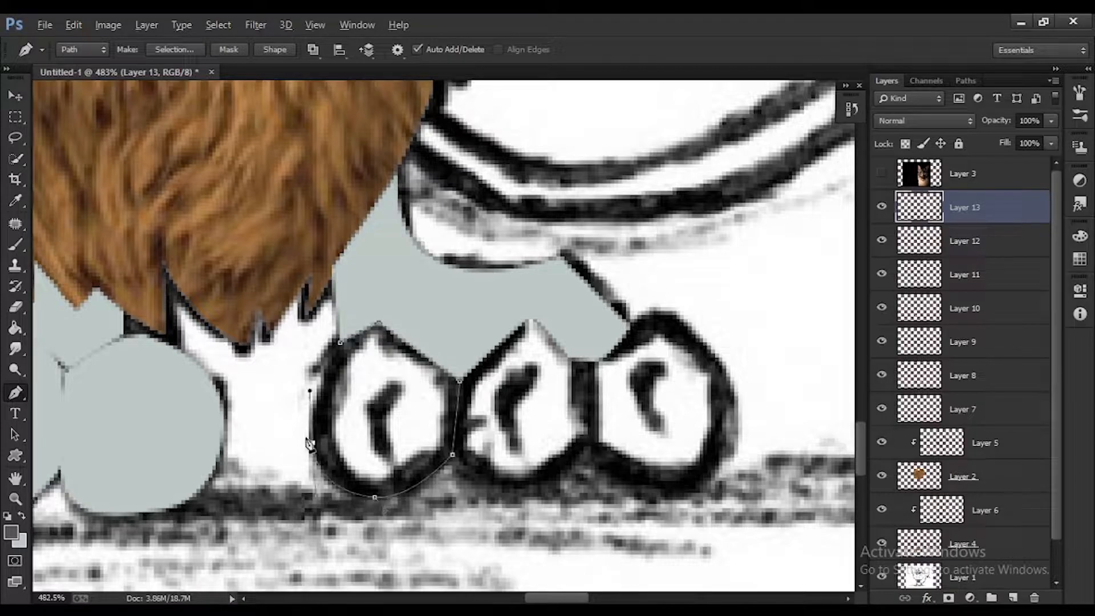
key(ctrl+Return)
key(alt+BackSpace)
Trace the right foot's middle toe on Layer 13 and fill it with light grey
click(530, 319)
click(583, 369)
click(587, 442)
drag(518, 485, 477, 485)
click(457, 450)
key(ctrl+Return)
key(alt+BackSpace)
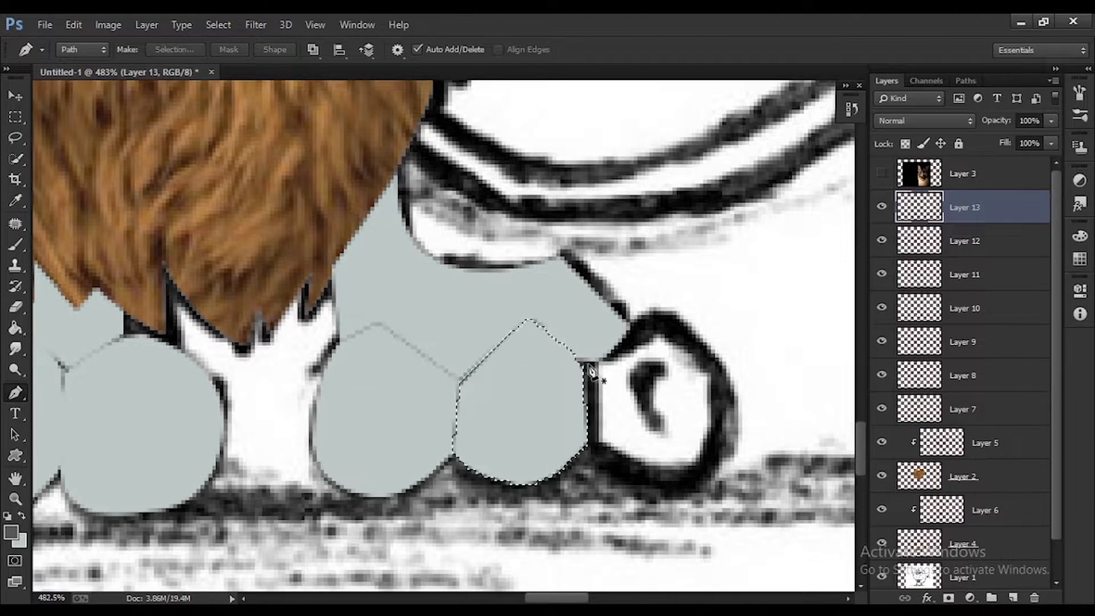
Trace the right foot's outermost toe on Layer 13 and fill it with light grey
click(727, 375)
scroll(727, 376, down, 2)
drag(696, 383, 651, 398)
alt+click(695, 383)
drag(587, 343, 559, 290)
alt+click(588, 344)
click(588, 263)
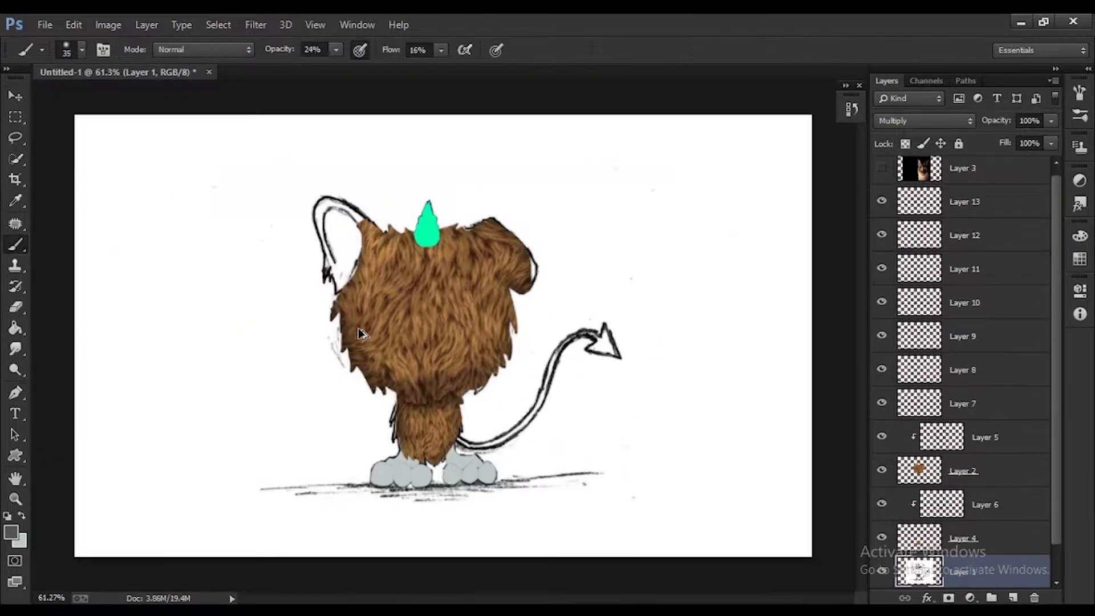
Show the cat photo on Layer 3 and shift it over the canvas to reach the cat's ear
scroll(293, 196, up, 4)
scroll(408, 178, down, 3)
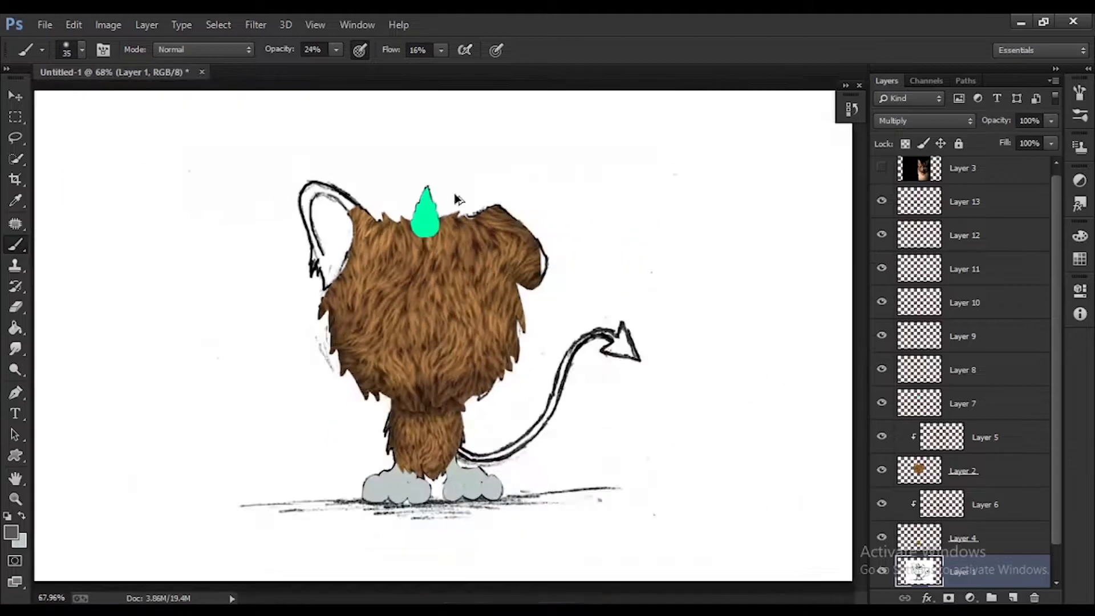
click(882, 168)
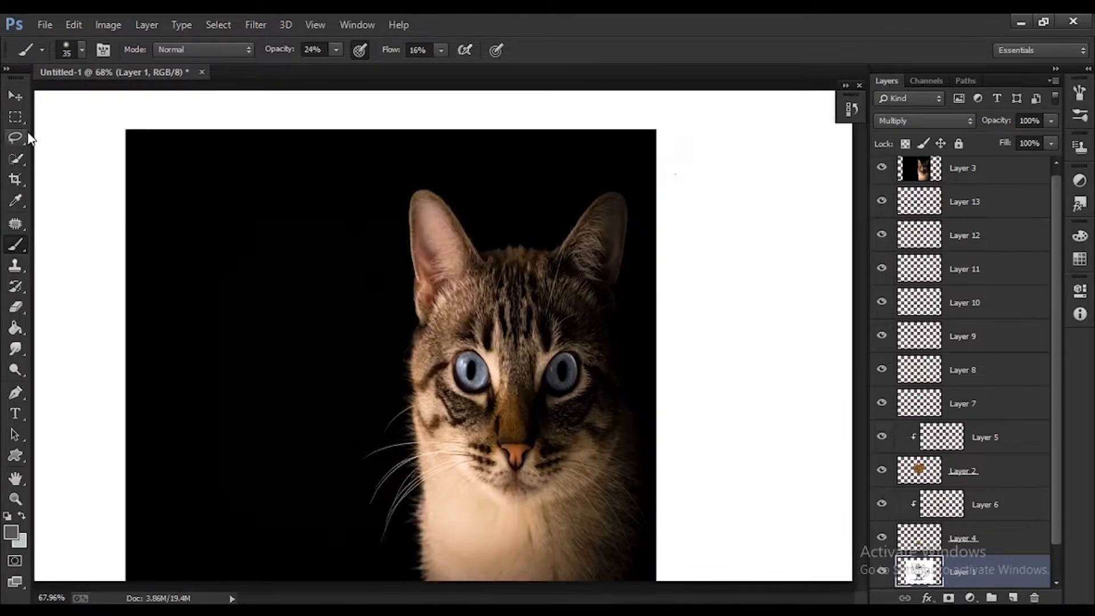
key(v)
drag(546, 391, 469, 336)
scroll(419, 216, up, 1)
scroll(420, 213, up, 3)
scroll(420, 211, down, 4)
scroll(357, 222, up, 5)
Trace the cat's left-hand ear with the Pen tool and copy the selected ear to a new layer
key(p)
click(340, 358)
alt+click(324, 240)
scroll(332, 363, up, 4)
drag(323, 240, 331, 130)
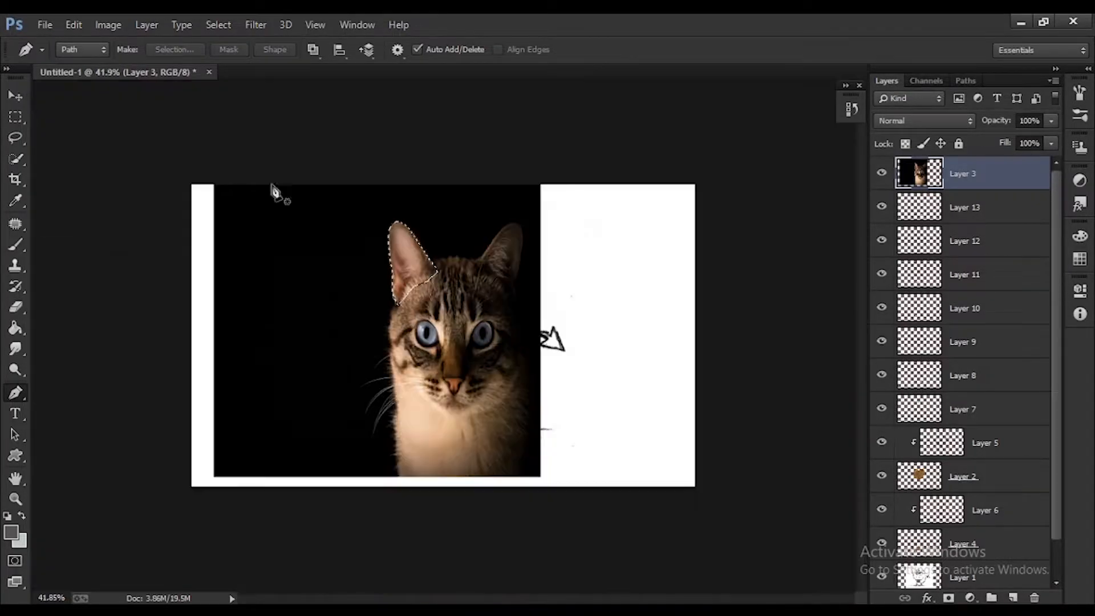
key(ctrl+j)
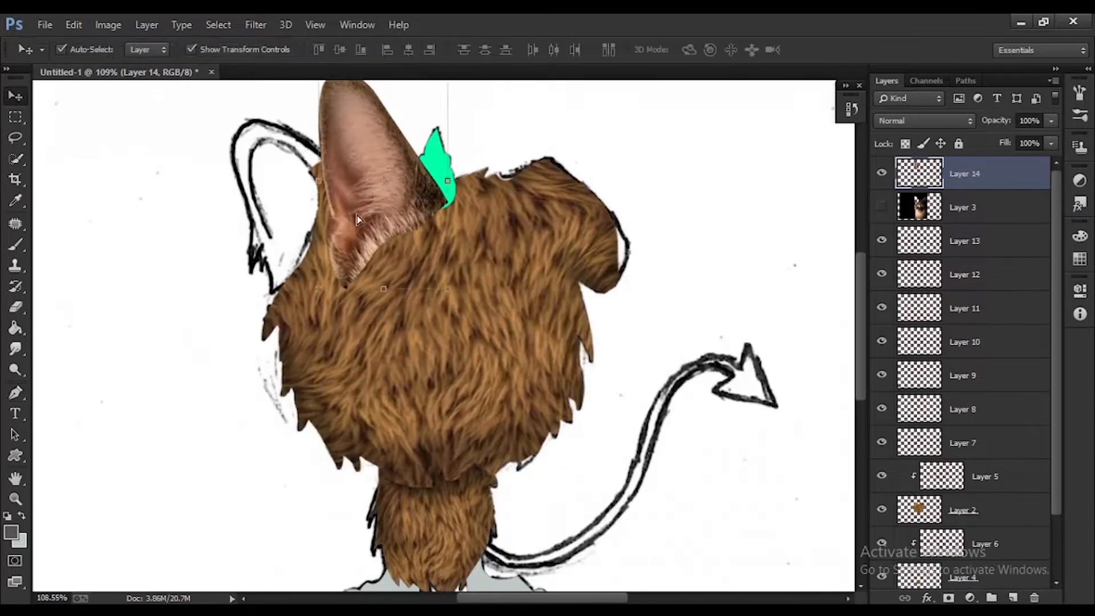
Fit the copied cat ear over the sketched upright ear, scaled to 108.74% width and 93.22% height and rotated -13.21°
drag(395, 171, 374, 200)
scroll(358, 241, up, 5)
drag(407, 123, 376, 110)
drag(346, 303, 367, 286)
drag(324, 135, 319, 116)
drag(372, 280, 366, 291)
drag(286, 249, 250, 258)
drag(313, 241, 339, 257)
drag(400, 119, 418, 103)
drag(276, 268, 274, 268)
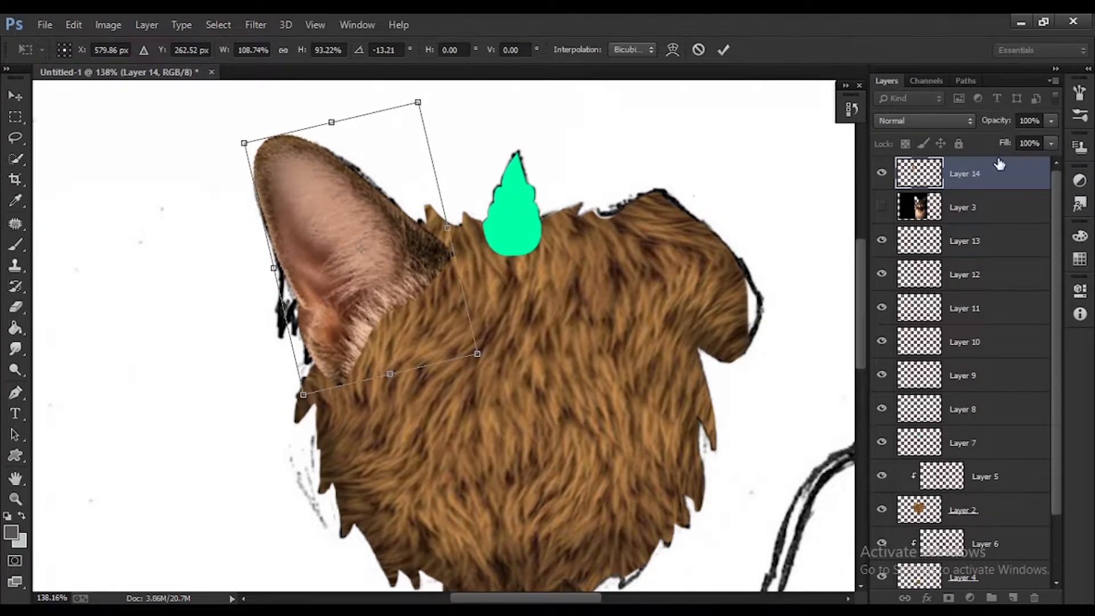
scroll(368, 279, down, 5)
scroll(496, 249, up, 5)
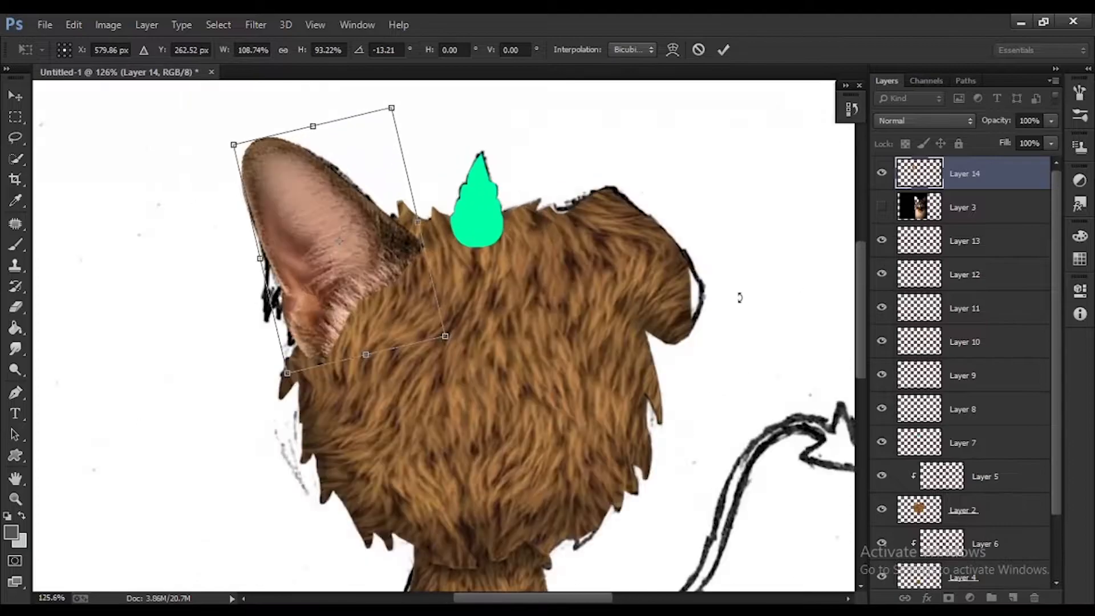
key(Return)
Move the cat ear's Layer 14 beneath the head fur on Layer 2 in the layer stack
drag(496, 249, 500, 252)
click(399, 174)
click(340, 206)
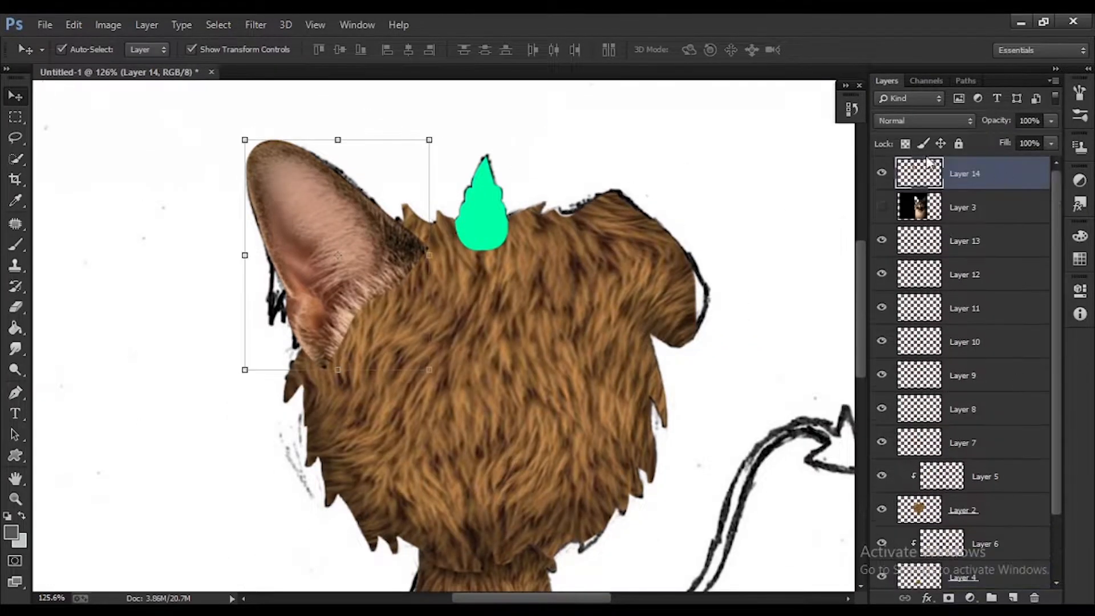
drag(926, 182, 963, 492)
scroll(966, 294, down, 2)
Add a layer mask to Layer 2 and paint black at 24% opacity, raising flow to 37%, to blend the head fur into the ear
click(893, 403)
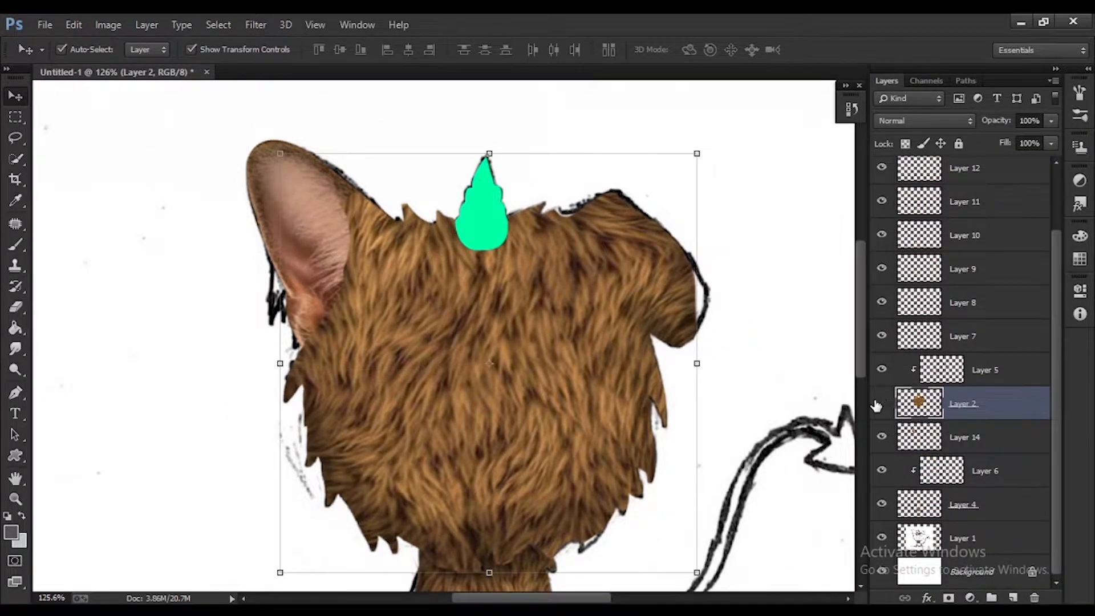
click(950, 598)
key(b)
key(d)
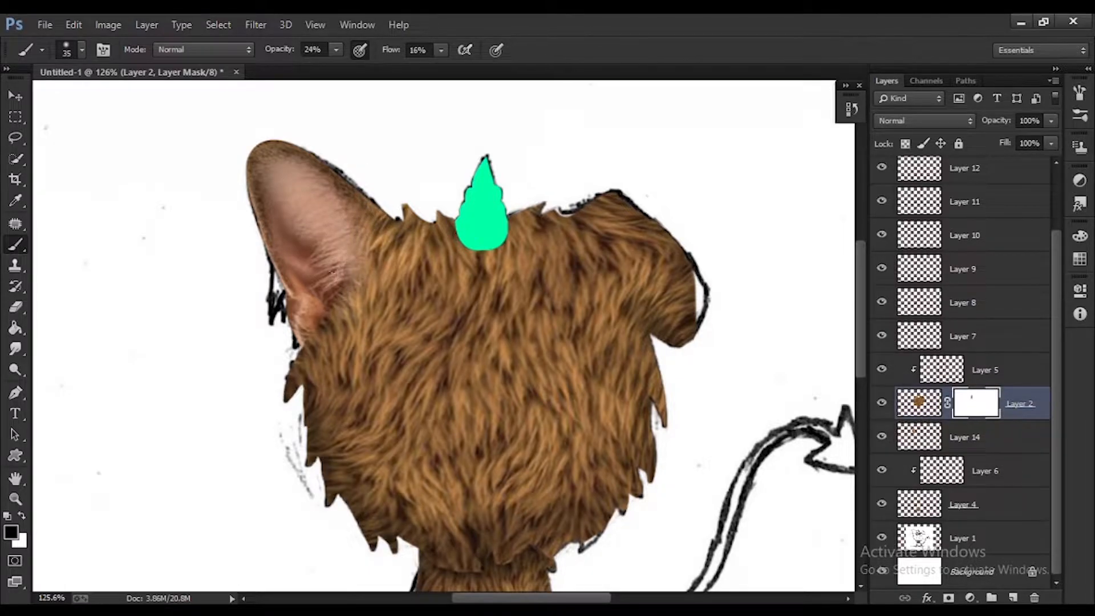
scroll(399, 250, up, 3)
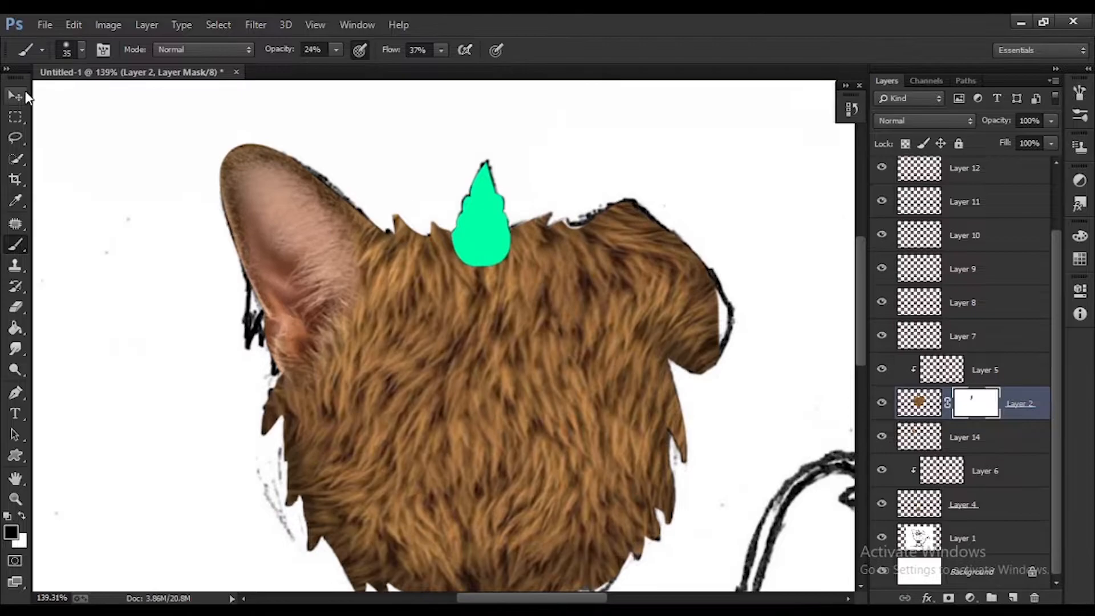
Add a Hue/Saturation adjustment above the cat ear's Layer 14 with hue -7 and saturation +12
click(15, 96)
click(387, 177)
scroll(393, 242, down, 8)
scroll(405, 250, up, 7)
click(291, 228)
scroll(955, 279, up, 2)
scroll(963, 342, down, 2)
click(970, 598)
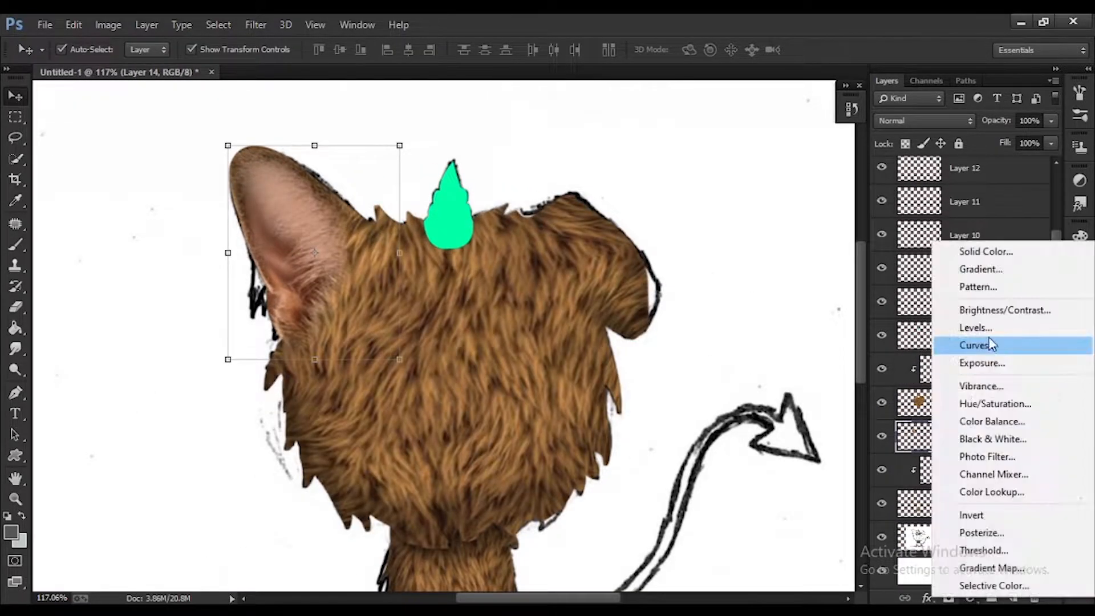
click(992, 402)
mouse_move(942, 419)
mouse_down()
mouse_move(981, 425)
mouse_move(953, 422)
mouse_up()
drag(943, 389, 935, 389)
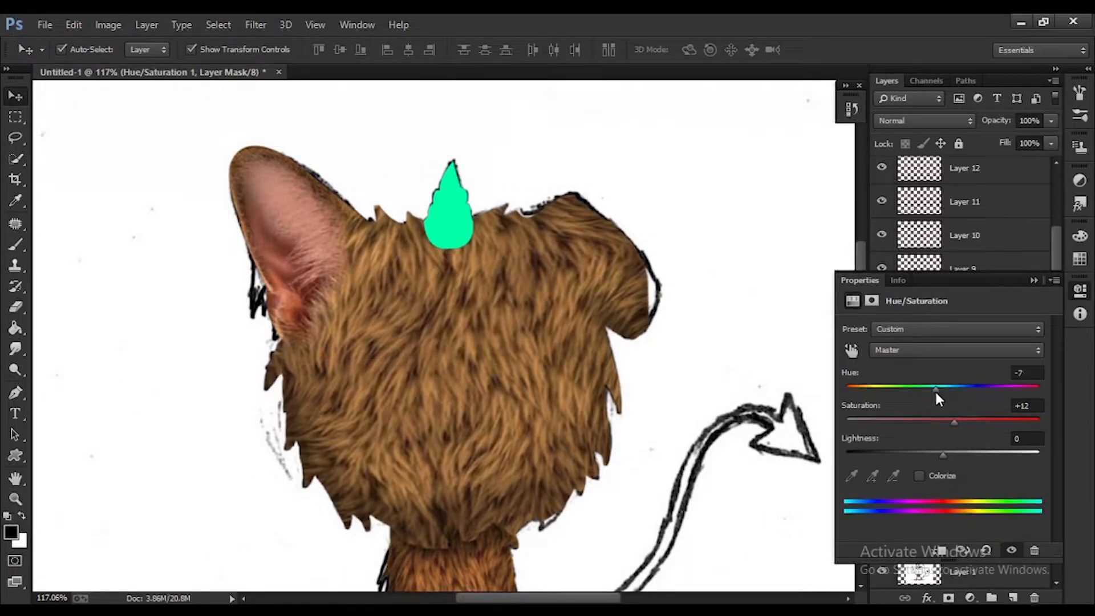
Clip the Hue/Saturation adjustment to the cat ear, set its hue to -1 and fine-tune its saturation
scroll(601, 380, down, 3)
click(1033, 280)
right_click(954, 399)
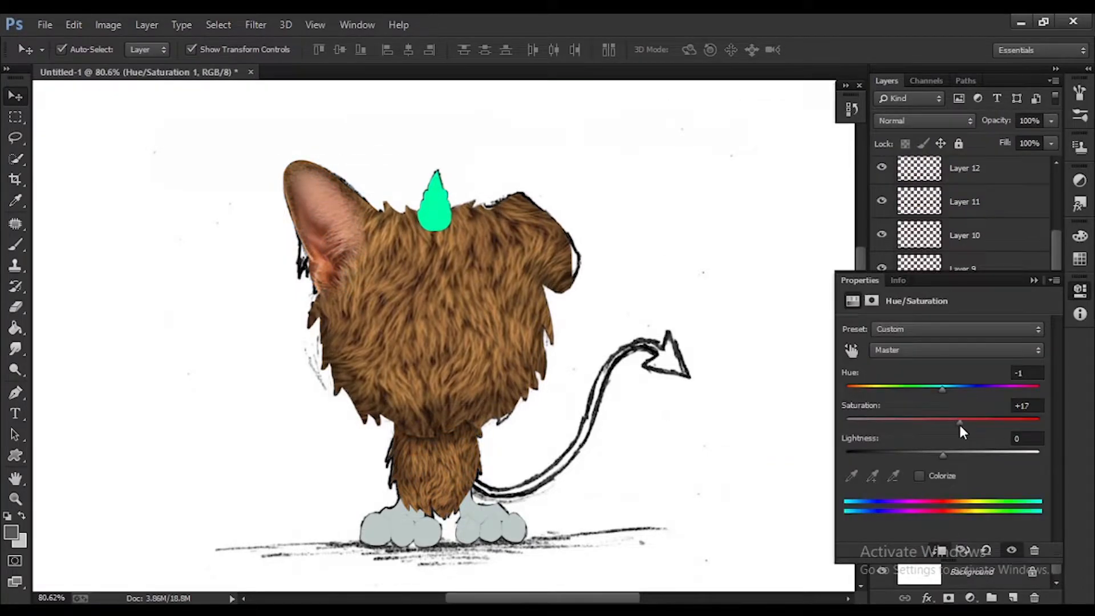
drag(960, 422, 927, 447)
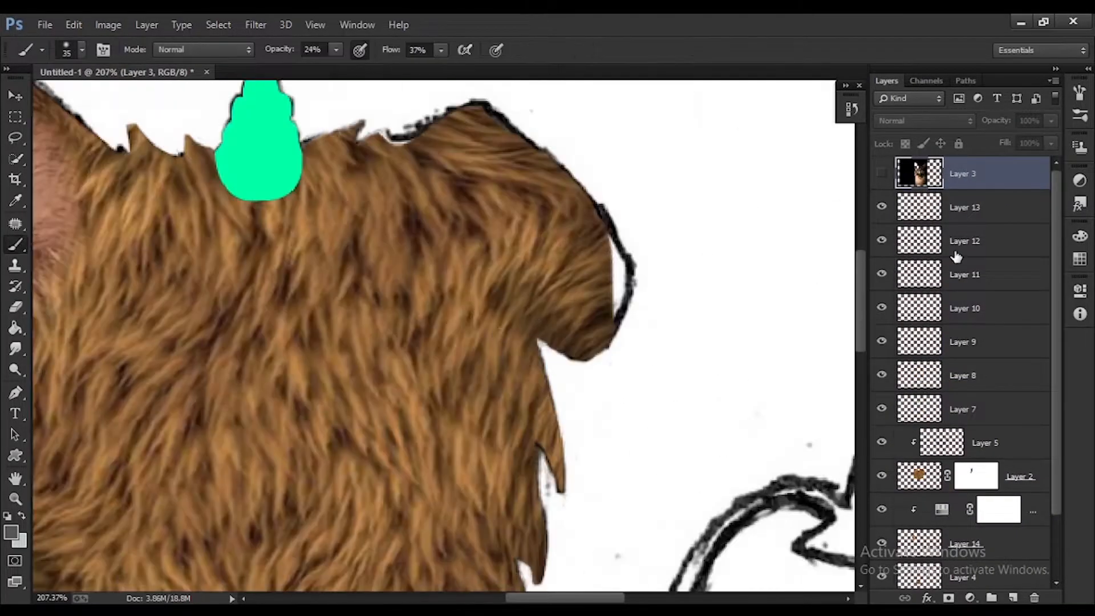
Try painting a thin black shadow line along the floppy ear's inner edge on Layer 5, brush size 7, 41% opacity and 59% flow
scroll(963, 400, down, 2)
click(881, 403)
click(880, 403)
click(941, 369)
key(bracketleft)
key(bracketleft)
key(bracketleft)
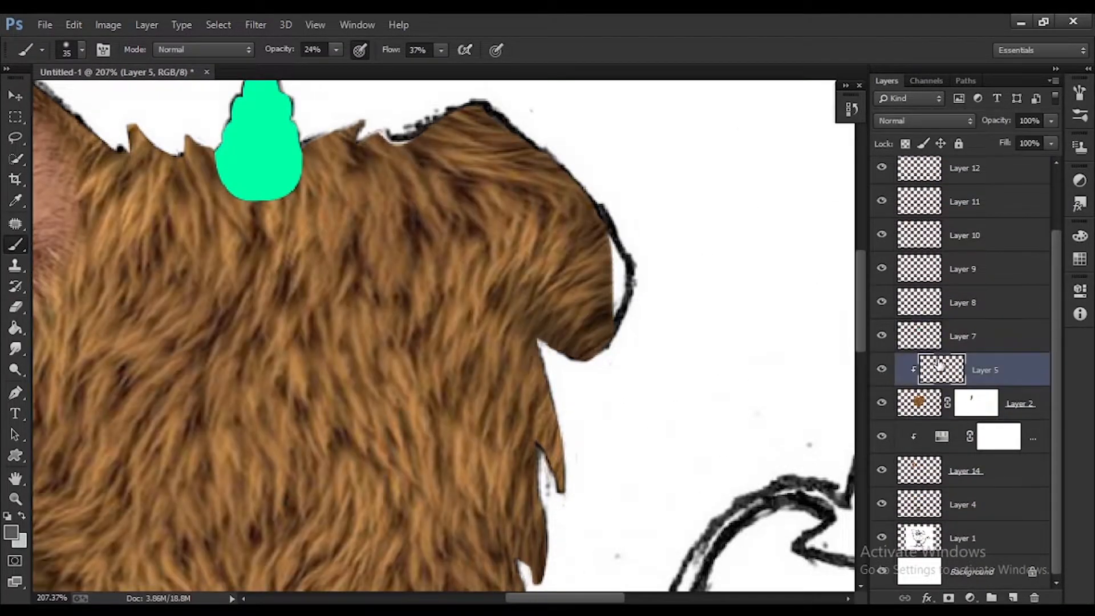
key(d)
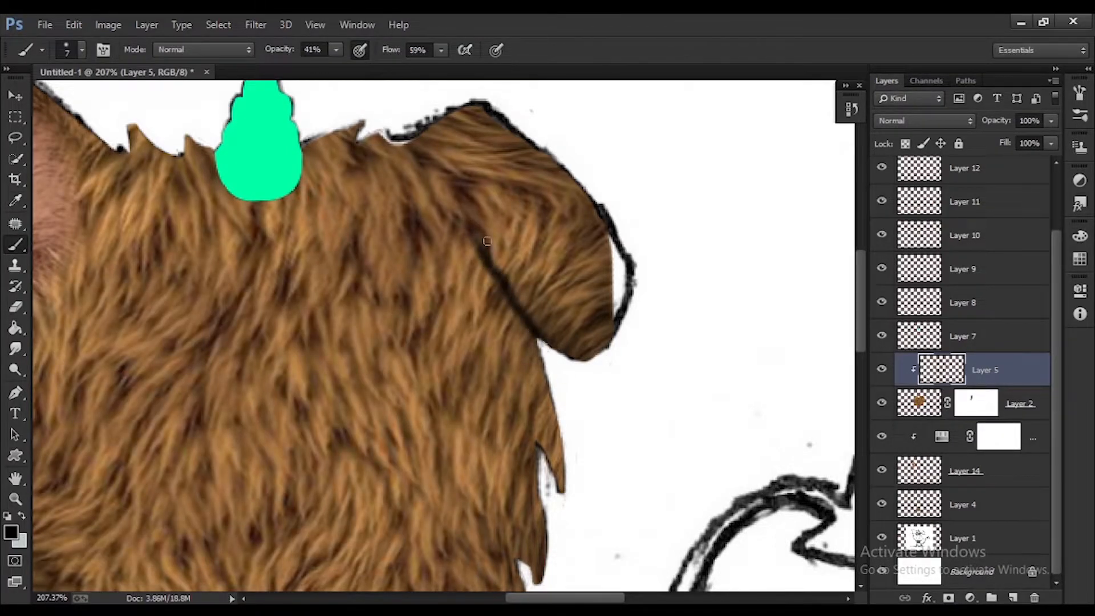
scroll(497, 269, down, 1)
scroll(473, 253, down, 2)
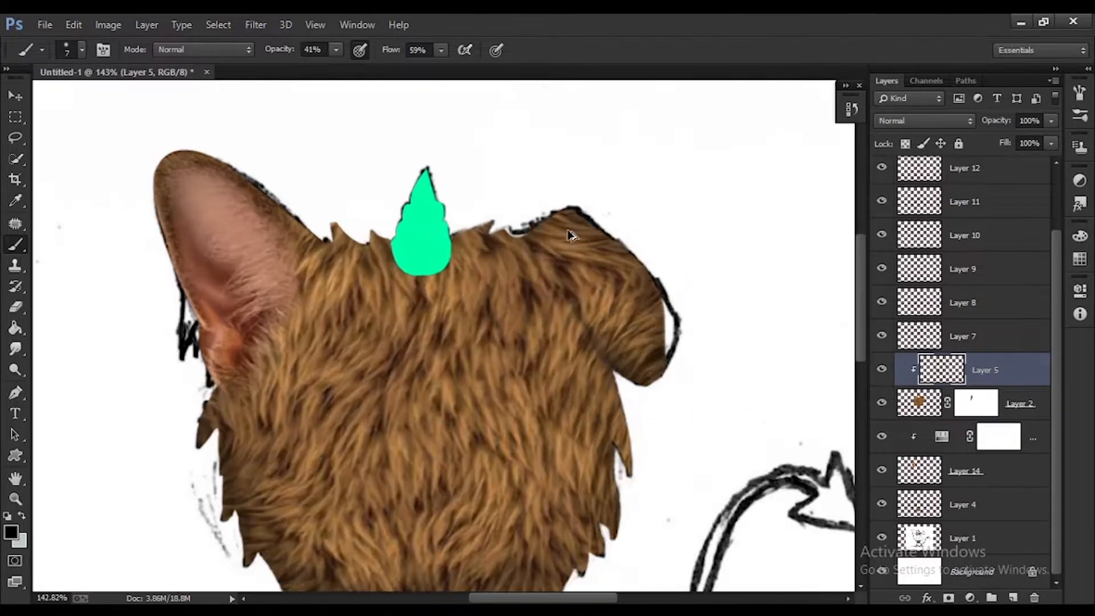
Show the cat photo on Layer 3, lasso the outer edge of the cat's darker ear and copy it to a new layer
scroll(987, 220, up, 2)
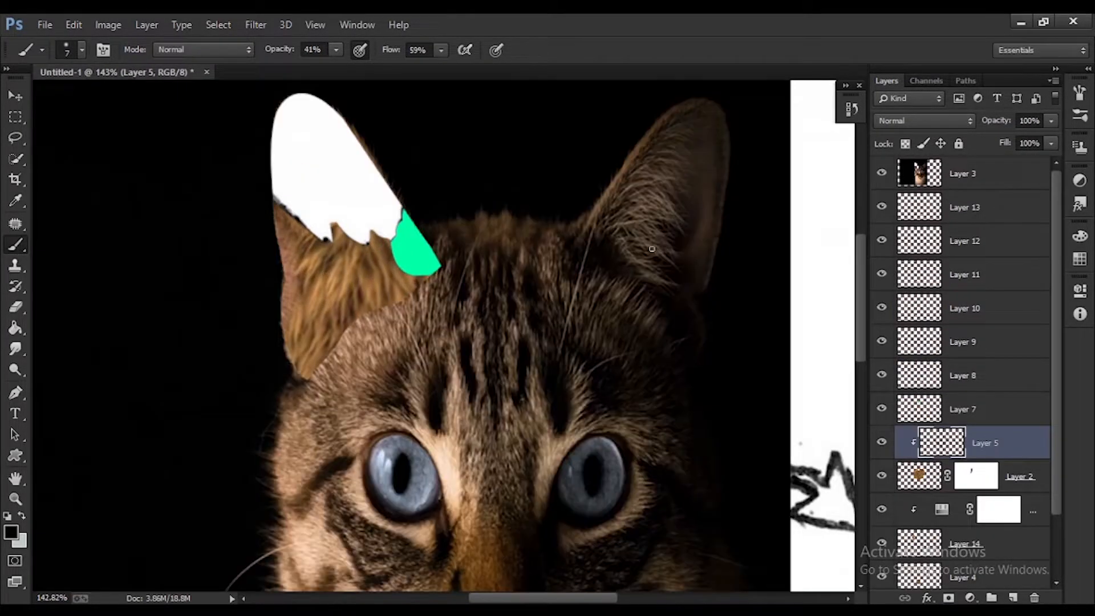
click(15, 159)
click(16, 137)
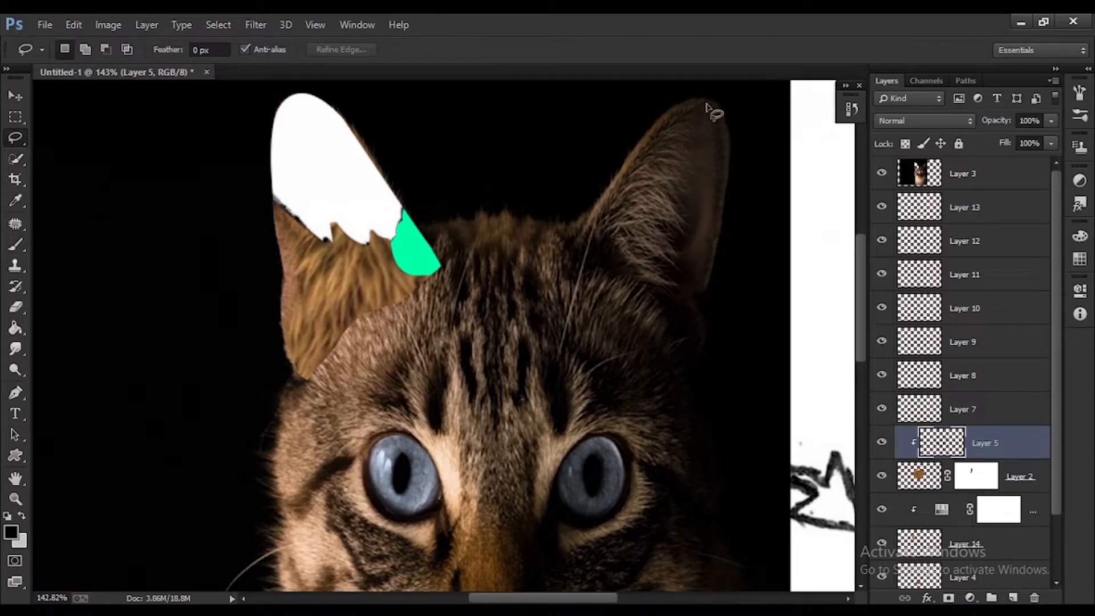
drag(635, 202, 698, 176)
click(1023, 183)
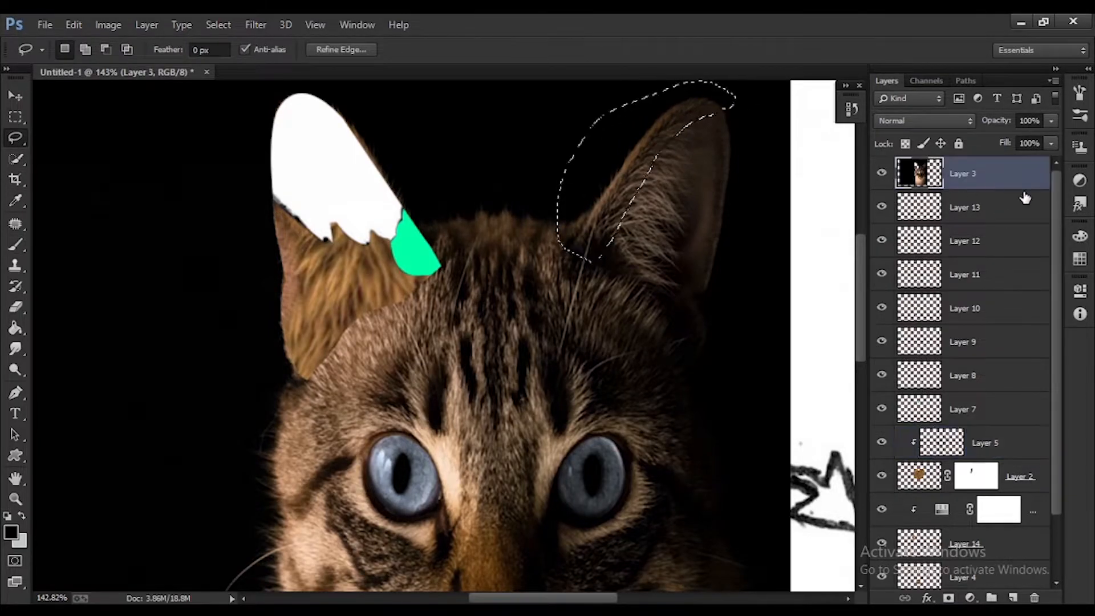
key(ctrl+j)
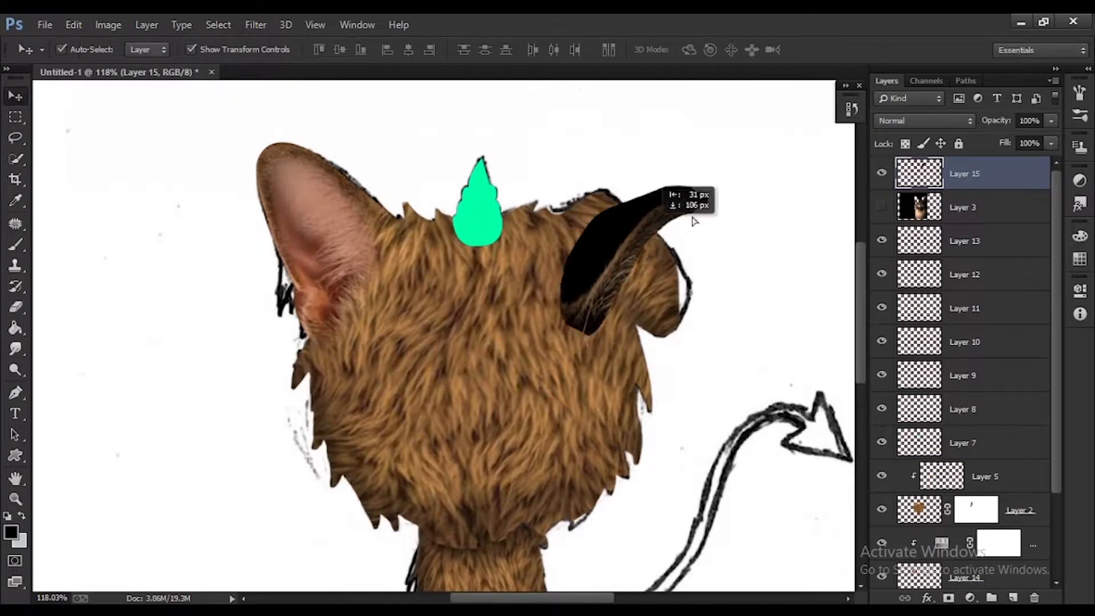
Flip the copied ear edge and fit it over the floppy ear at 81.49% width, -70.04% height and -151.53° rotation
key(ctrl+t)
drag(692, 215, 603, 189)
right_click(706, 281)
click(726, 531)
drag(605, 141, 596, 144)
drag(606, 159, 612, 227)
drag(665, 306, 650, 284)
scroll(650, 283, up, 8)
drag(641, 405, 658, 429)
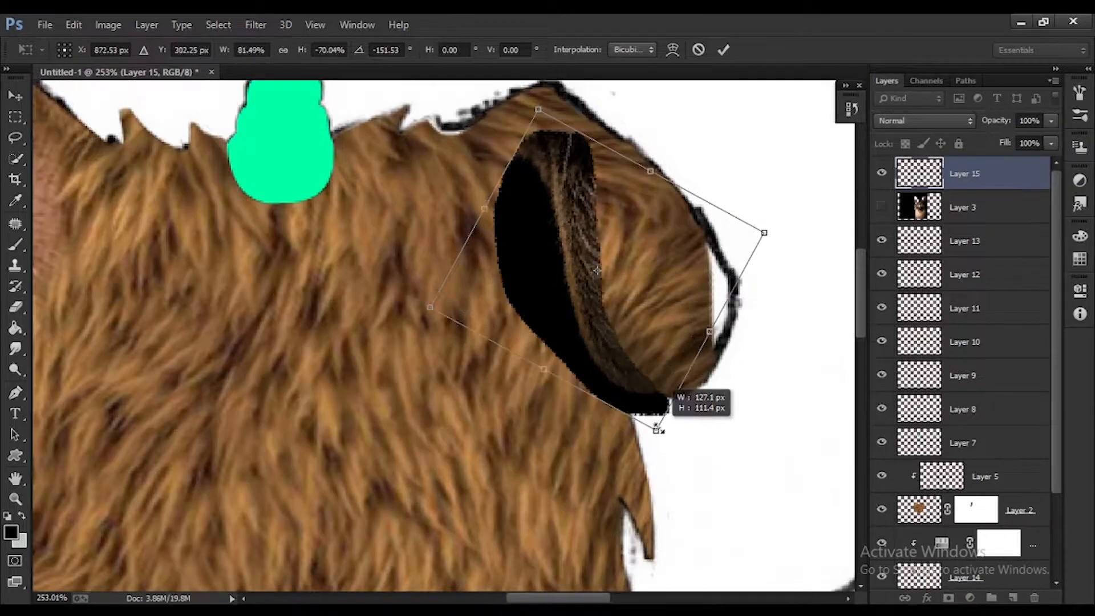
Refine the ear strip's placement and rotation along the floppy ear's inner edge, restore Normal blending and apply the transform
scroll(561, 250, down, 2)
click(924, 121)
click(899, 263)
drag(606, 311, 612, 313)
drag(764, 274, 759, 189)
drag(669, 273, 662, 289)
click(931, 121)
click(907, 134)
click(15, 96)
click(489, 253)
Clip a Brightness/Contrast adjustment to Layer 15, raising the brightness and lowering the contrast of the ear strip
click(970, 597)
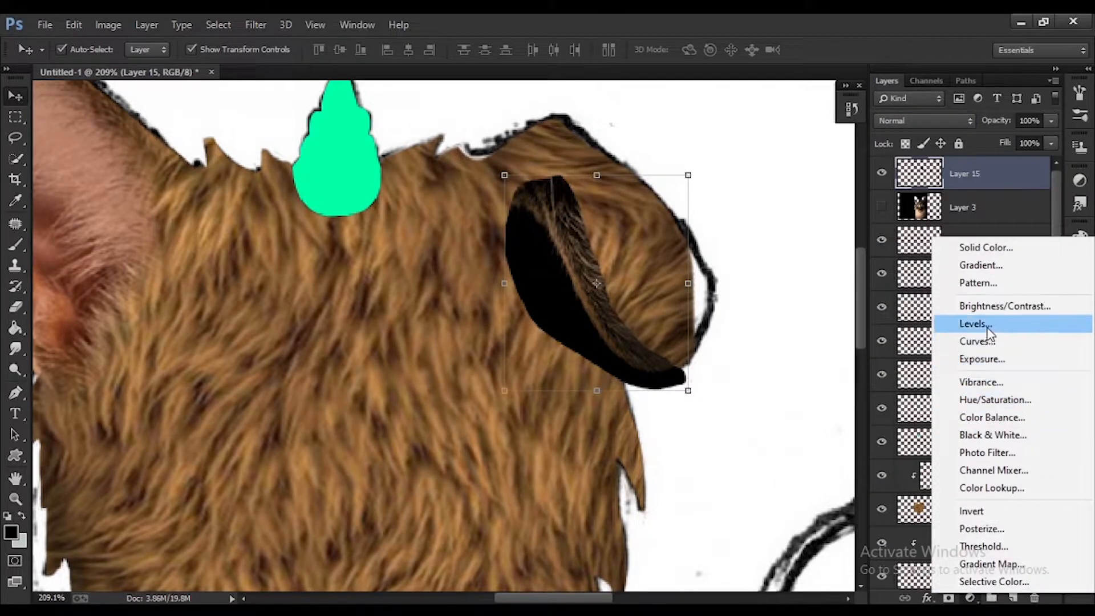
click(969, 303)
key(ctrl+alt+g)
drag(961, 370, 986, 375)
drag(984, 403, 850, 398)
click(1033, 281)
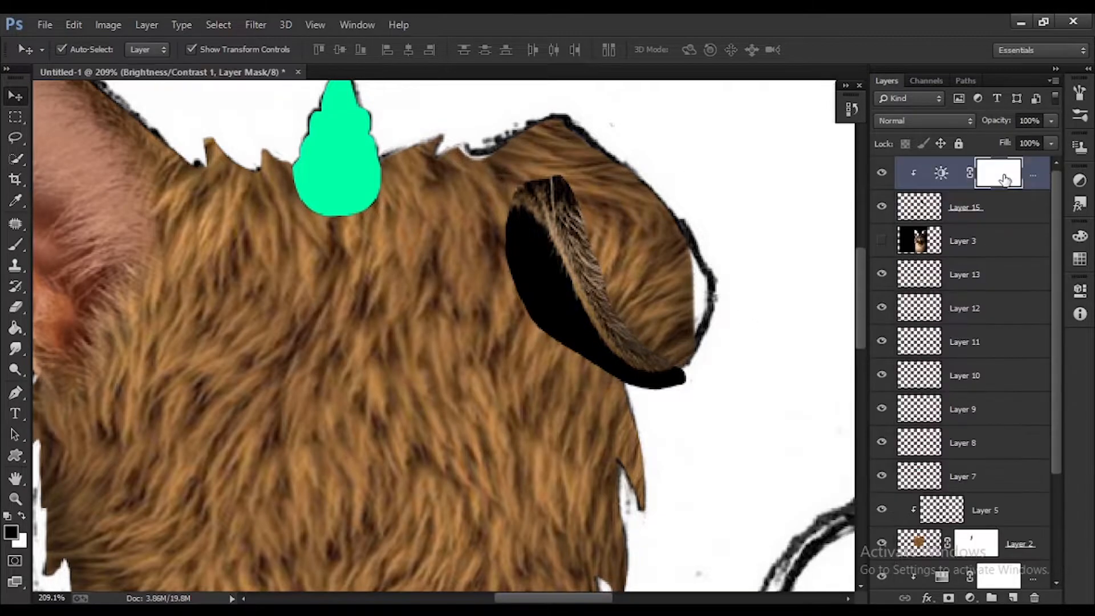
Add a layer mask to Layer 15 and paint out the strip's black background with a size 15 brush at 78% opacity and 100% flow
click(965, 207)
click(948, 597)
key(b)
scroll(466, 245, up, 6)
mouse_move(567, 222)
mouse_down()
mouse_move(561, 206)
mouse_move(552, 211)
mouse_move(557, 308)
mouse_up()
key(bracketright)
key(bracketright)
key(bracketright)
drag(278, 51, 308, 50)
drag(386, 52, 420, 51)
mouse_move(557, 224)
mouse_down()
mouse_move(534, 250)
mouse_move(596, 234)
mouse_move(592, 379)
mouse_move(759, 496)
mouse_move(719, 449)
mouse_move(675, 436)
mouse_move(624, 286)
mouse_move(664, 395)
mouse_move(737, 477)
mouse_move(804, 500)
mouse_move(741, 462)
mouse_up()
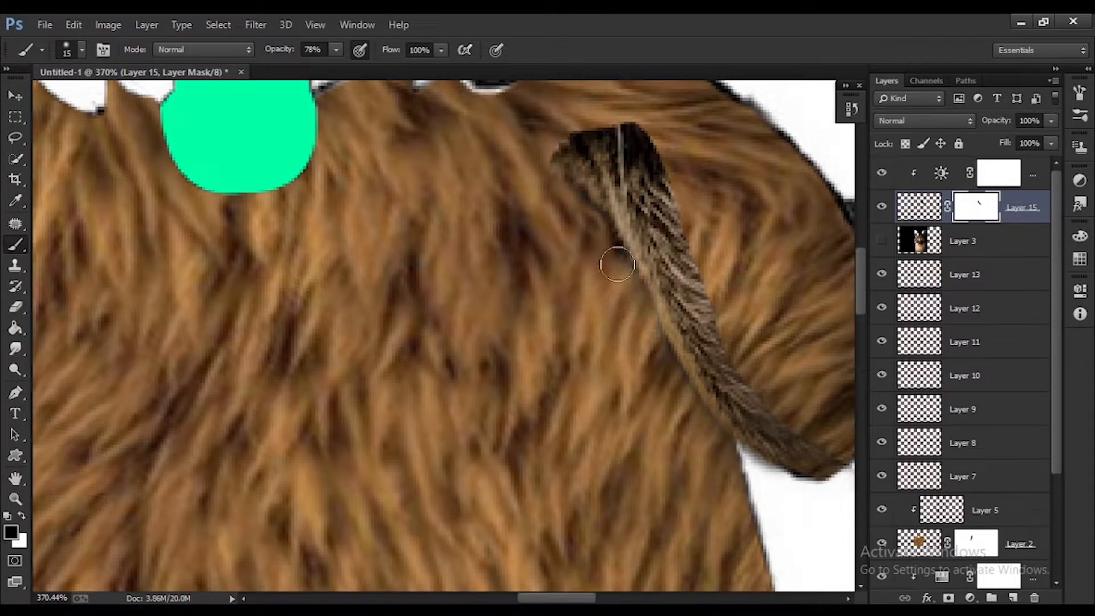
Lower the brush flow to 57% and blend the ear strip into the fur on Layer 15's mask, keeping a thin furry rim
drag(393, 51, 369, 50)
mouse_move(575, 137)
mouse_down()
mouse_move(637, 161)
mouse_move(570, 166)
mouse_move(598, 245)
mouse_move(645, 191)
mouse_move(637, 205)
mouse_move(722, 353)
mouse_move(830, 457)
mouse_up()
scroll(557, 290, down, 5)
scroll(558, 291, up, 4)
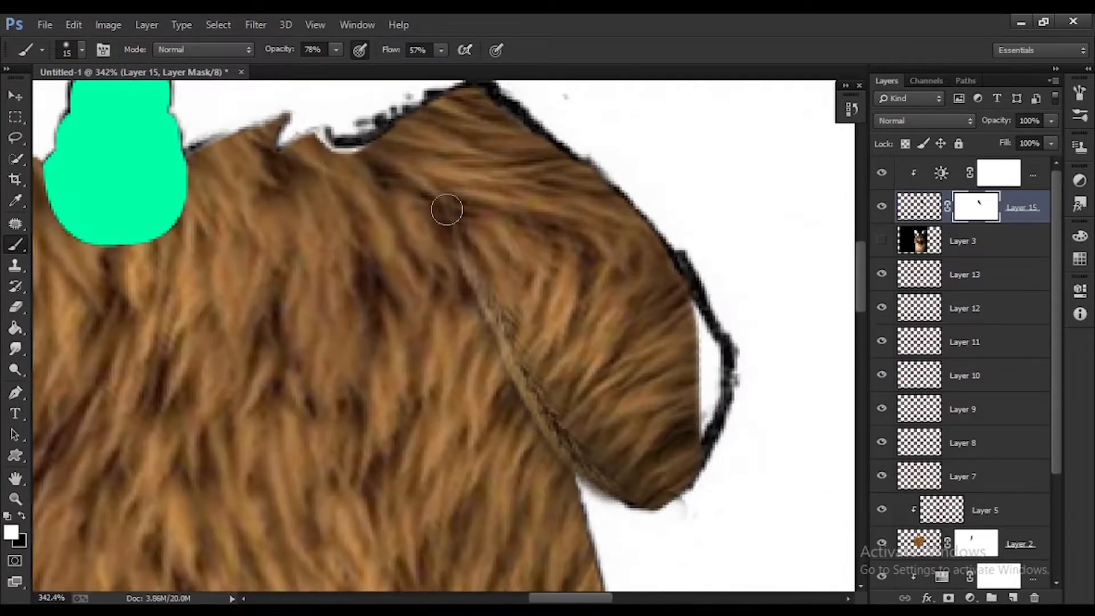
mouse_move(483, 295)
mouse_down()
mouse_move(529, 382)
mouse_move(659, 498)
mouse_up()
scroll(513, 251, down, 15)
scroll(508, 245, up, 15)
Touch up the fur around the upper end of the floppy ear's rim on Layer 5 with a size 10 brush
alt+click(412, 209)
scroll(949, 319, down, 3)
click(947, 375)
click(949, 408)
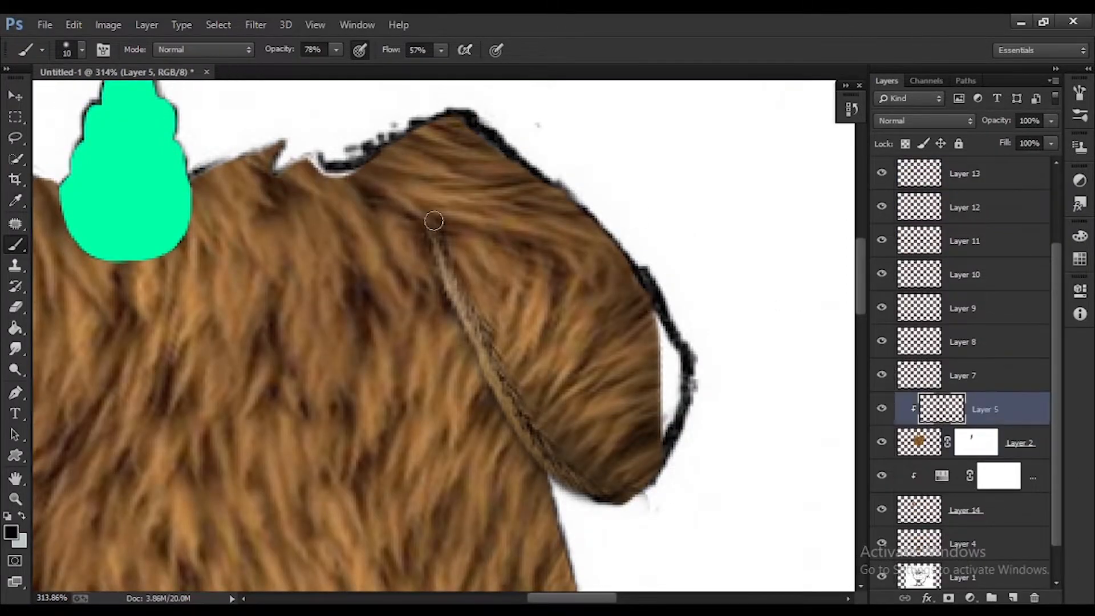
ctrl+click(529, 228)
key(x)
drag(423, 215, 373, 195)
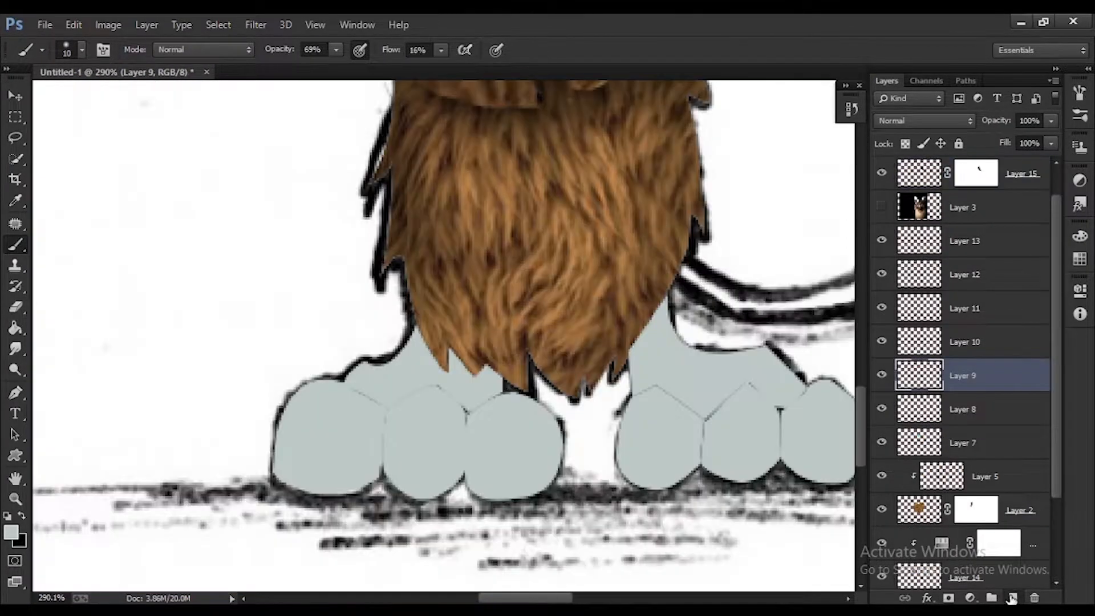
Clip Layer 16 to Layer 9 and paint soft black shading on the left-hand foot's upper part at 38% opacity and 16% flow
alt+click(983, 390)
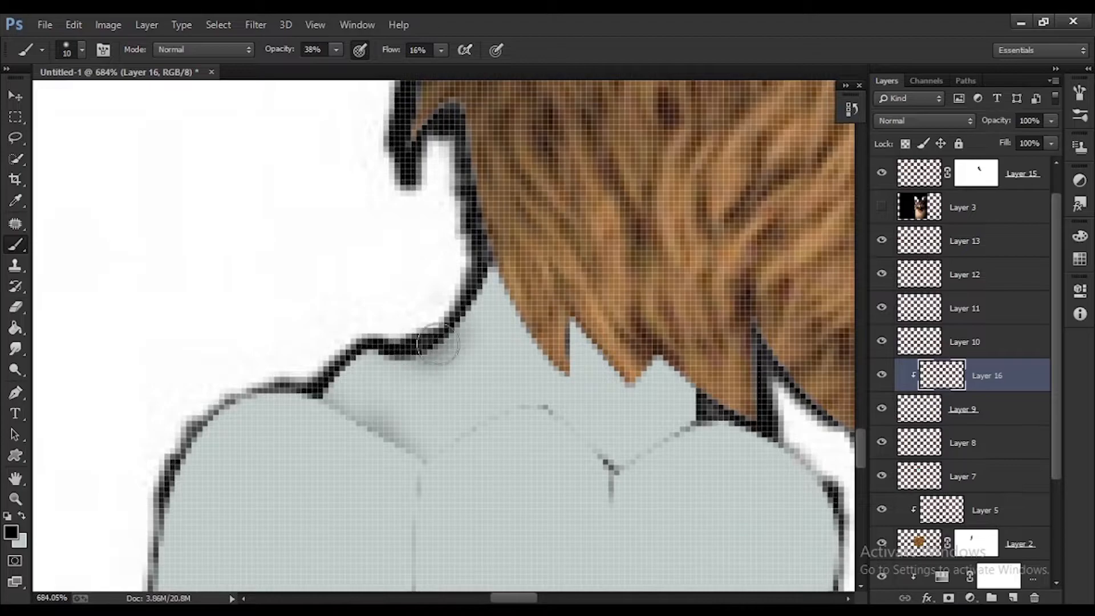
drag(597, 447, 627, 479)
scroll(620, 407, down, 6)
scroll(624, 408, up, 7)
scroll(637, 375, down, 3)
mouse_move(509, 375)
mouse_down()
mouse_move(454, 422)
mouse_move(434, 402)
mouse_move(506, 435)
mouse_up()
scroll(505, 435, down, 3)
scroll(570, 399, up, 4)
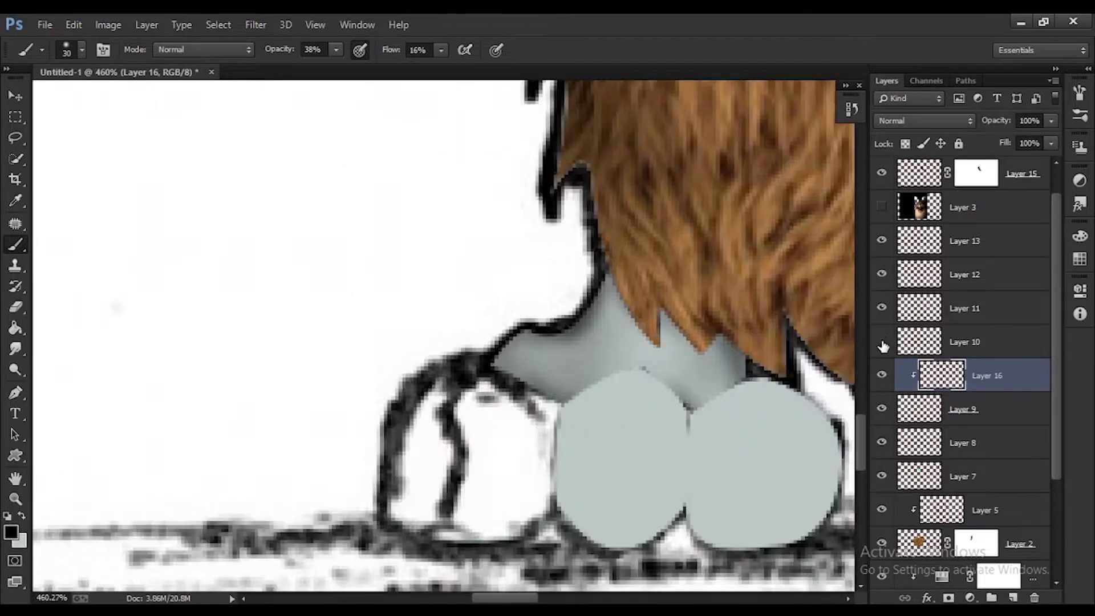
Clip a new layer to Layer 10 and shade the edges of the left-hand foot's outer toe with a size 30 black brush
click(968, 344)
click(1013, 597)
alt+click(965, 359)
mouse_move(421, 398)
mouse_down()
mouse_move(393, 497)
mouse_move(507, 547)
mouse_up()
key(ctrl+z)
mouse_move(542, 450)
mouse_down()
mouse_move(540, 436)
mouse_move(540, 512)
mouse_up()
scroll(599, 487, down, 5)
scroll(599, 485, up, 4)
mouse_move(570, 464)
mouse_down()
mouse_move(447, 439)
mouse_move(445, 528)
mouse_up()
scroll(446, 507, down, 1)
Clip a new layer to Layer 11 and shade the edges of the left-hand foot's other two toes with a smaller black brush
click(964, 308)
scroll(636, 496, up, 4)
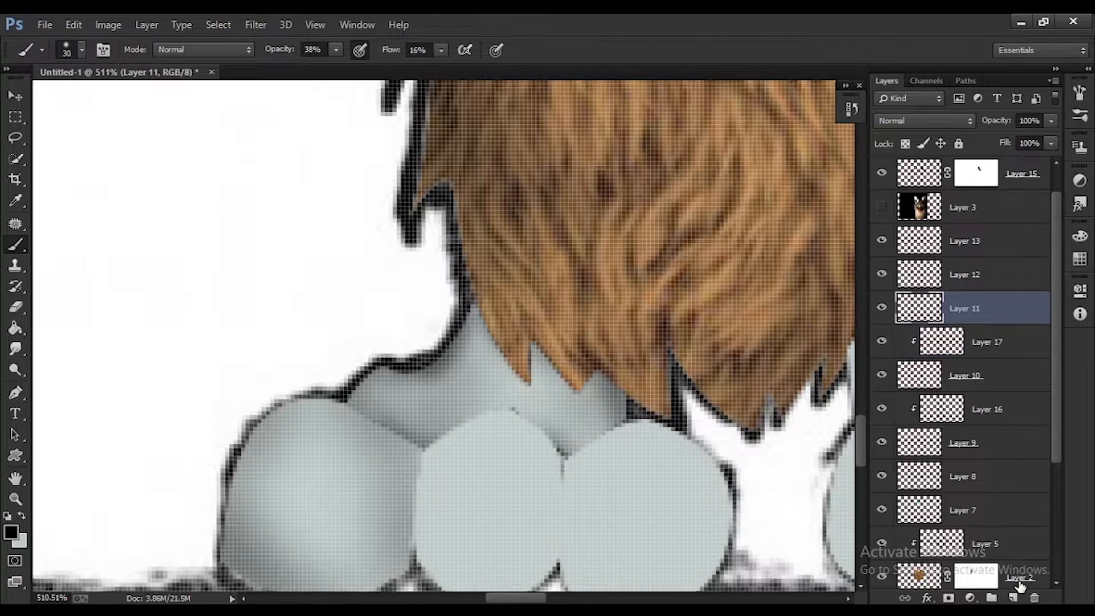
click(1013, 597)
alt+click(964, 324)
scroll(572, 428, up, 3)
scroll(559, 433, down, 4)
key(bracketleft)
key(bracketleft)
key(bracketleft)
key(bracketleft)
key(bracketleft)
drag(559, 435, 559, 484)
mouse_move(681, 419)
mouse_down()
mouse_move(489, 403)
mouse_move(456, 513)
mouse_up()
Darken the edge of the left-hand foot's middle toe where it meets the outer toe, using a size 9 brush
scroll(594, 496, down, 4)
scroll(328, 488, up, 4)
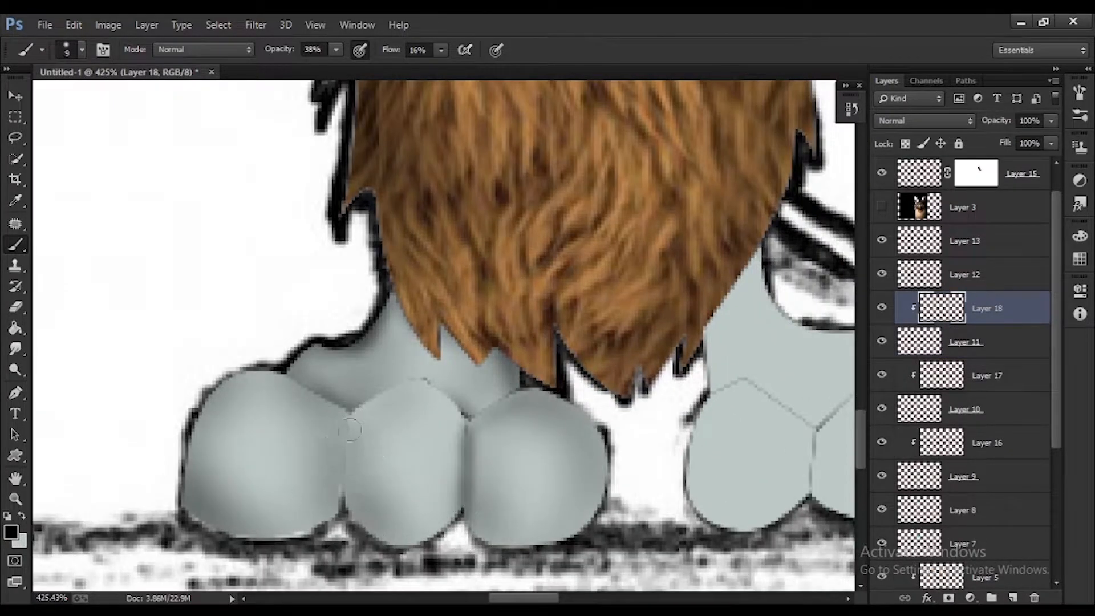
drag(350, 433, 350, 516)
scroll(350, 513, down, 4)
scroll(570, 468, up, 2)
scroll(570, 468, up, 2)
click(965, 274)
click(1013, 597)
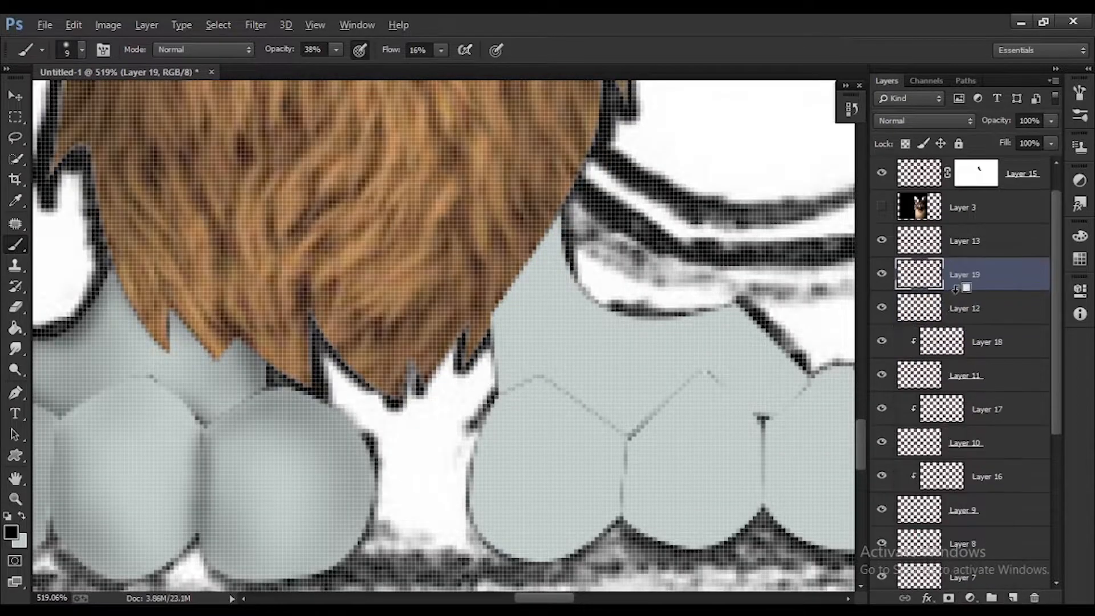
alt+click(956, 290)
scroll(504, 427, up, 2)
right_click(949, 272)
drag(986, 274, 986, 231)
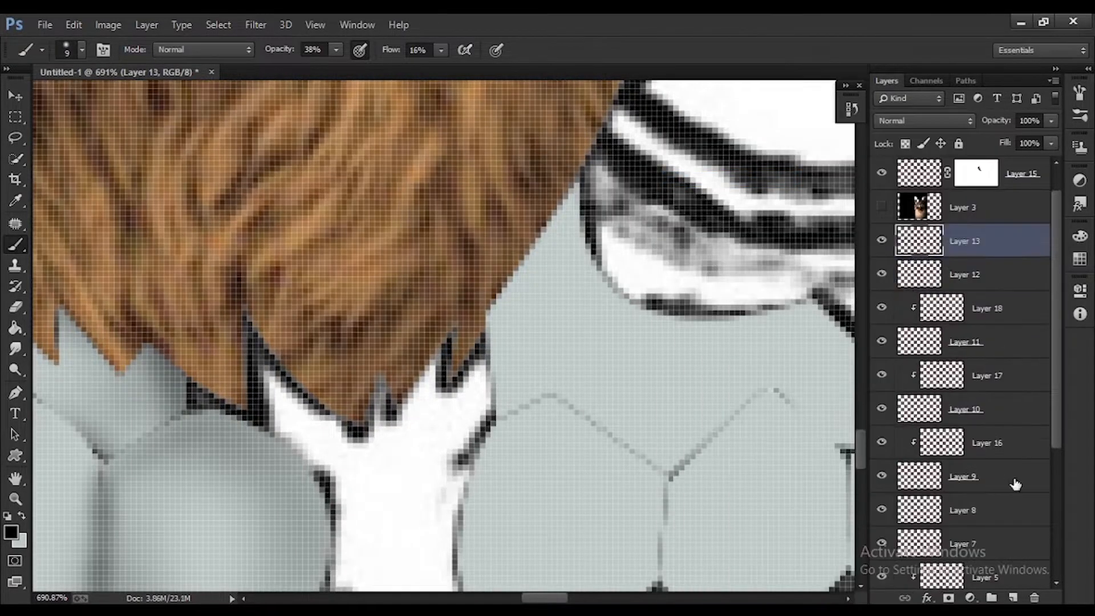
Clip a new layer to Layer 13 and shade the inner toe and toe gaps of the right-hand foot in black
scroll(465, 442, down, 1)
key(bracketright)
mouse_move(465, 442)
mouse_down()
mouse_move(519, 480)
mouse_move(647, 415)
mouse_up()
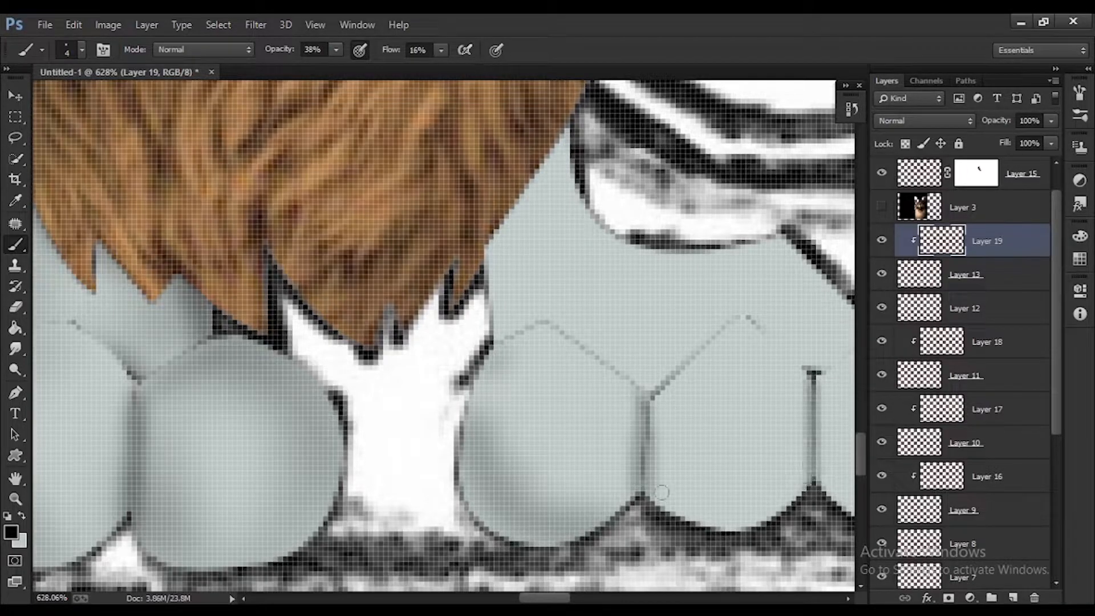
drag(666, 460, 735, 521)
scroll(668, 473, down, 13)
scroll(761, 484, up, 10)
Build up soft shading on the right-hand foot's outer and middle toes with a size 15 brush at 38% opacity
drag(621, 436, 755, 518)
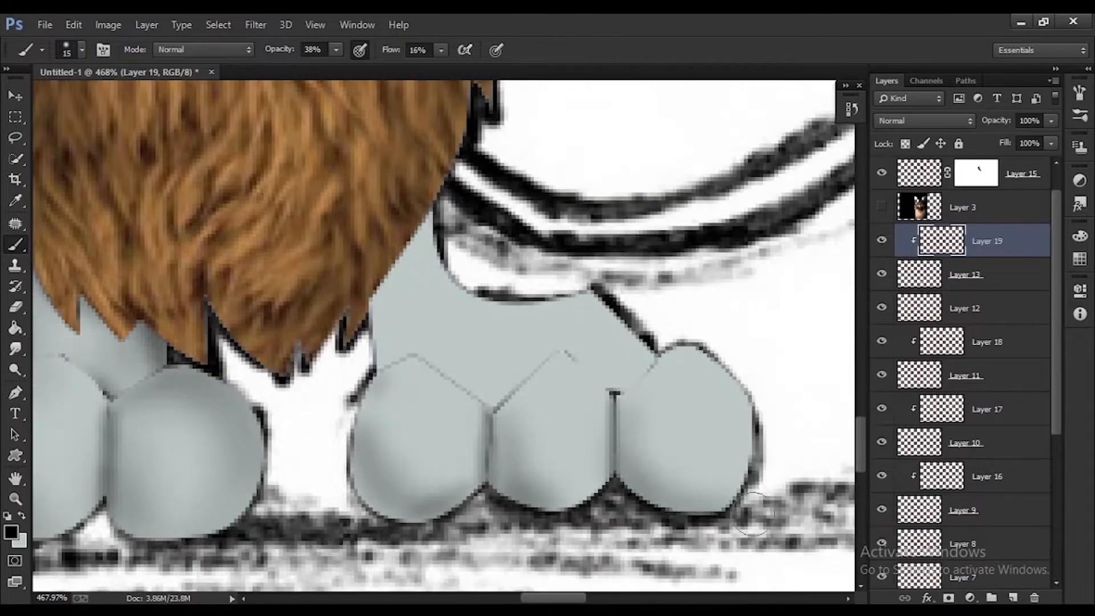
drag(623, 414, 714, 493)
scroll(532, 489, up, 2)
drag(486, 425, 571, 502)
scroll(585, 415, down, 3)
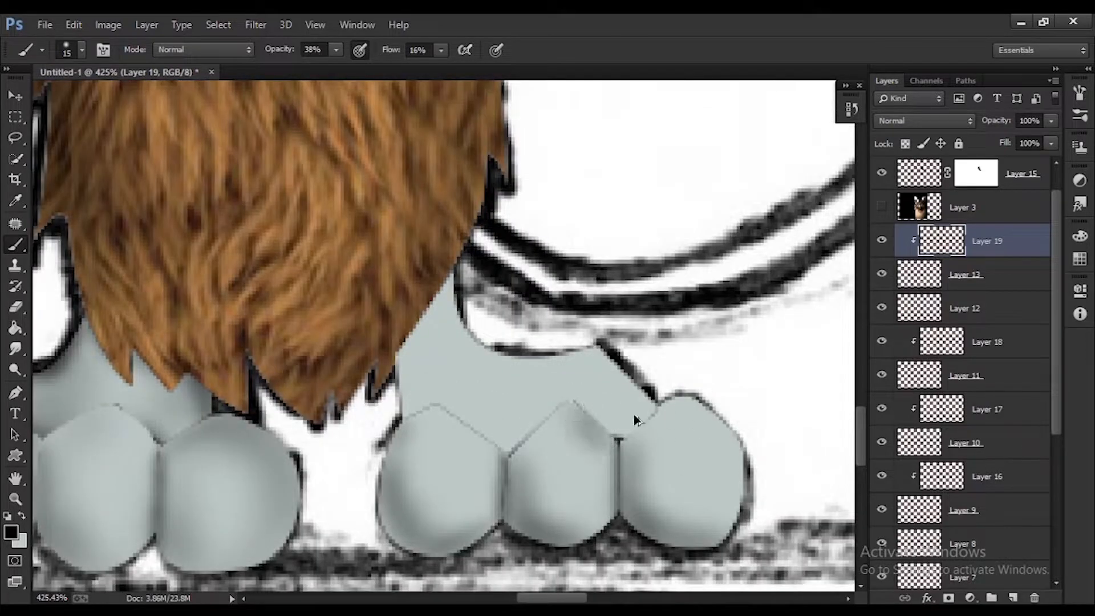
scroll(570, 402, down, 3)
Add another clipped layer for shading the remaining foot shape
click(997, 399)
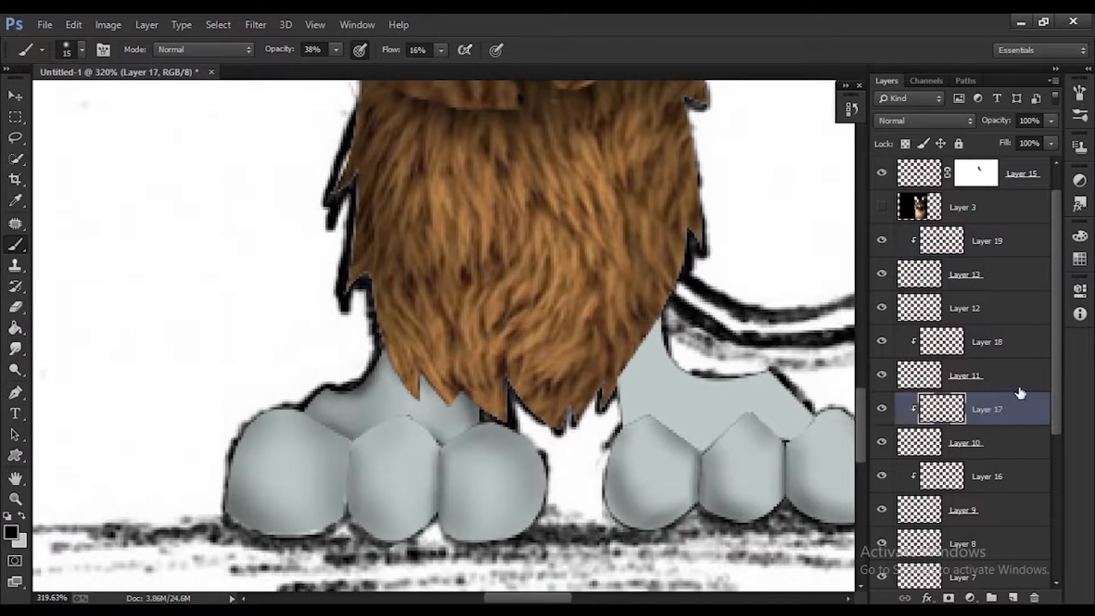
click(986, 342)
scroll(567, 489, down, 3)
scroll(567, 489, up, 3)
scroll(883, 378, down, 3)
click(969, 376)
key(ctrl+shift+alt+n)
key(ctrl+alt+g)
scroll(485, 411, up, 2)
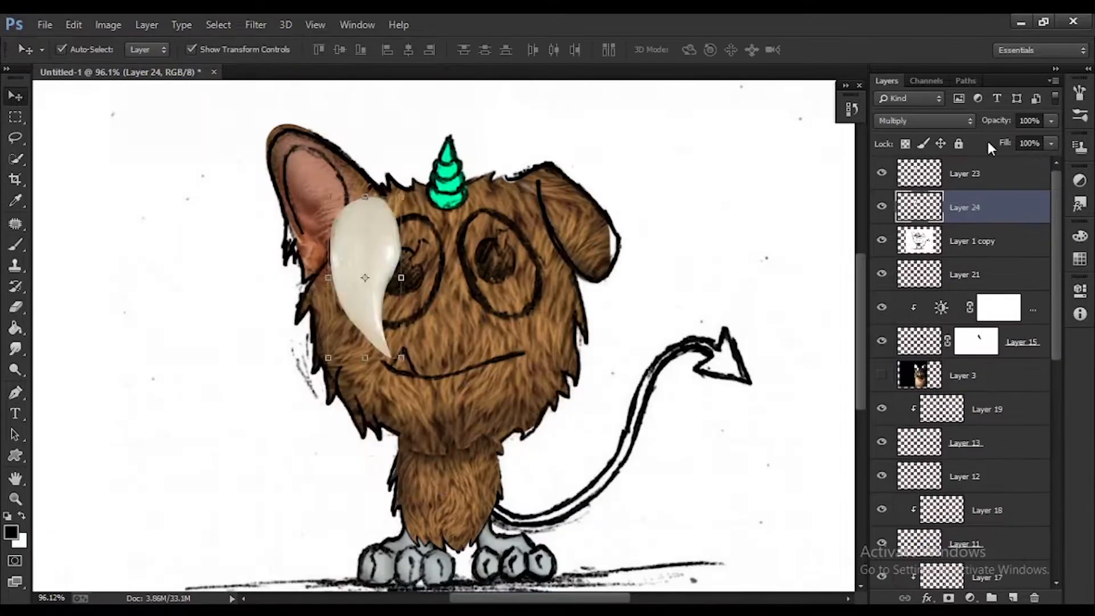
Fit the Layer 23 claw onto the left-hand foot's outer toe at 23.20% width, 21.90% height and 34.23° rotation
drag(391, 245, 403, 428)
key(ctrl+t)
scroll(342, 484, up, 3)
drag(328, 473, 407, 460)
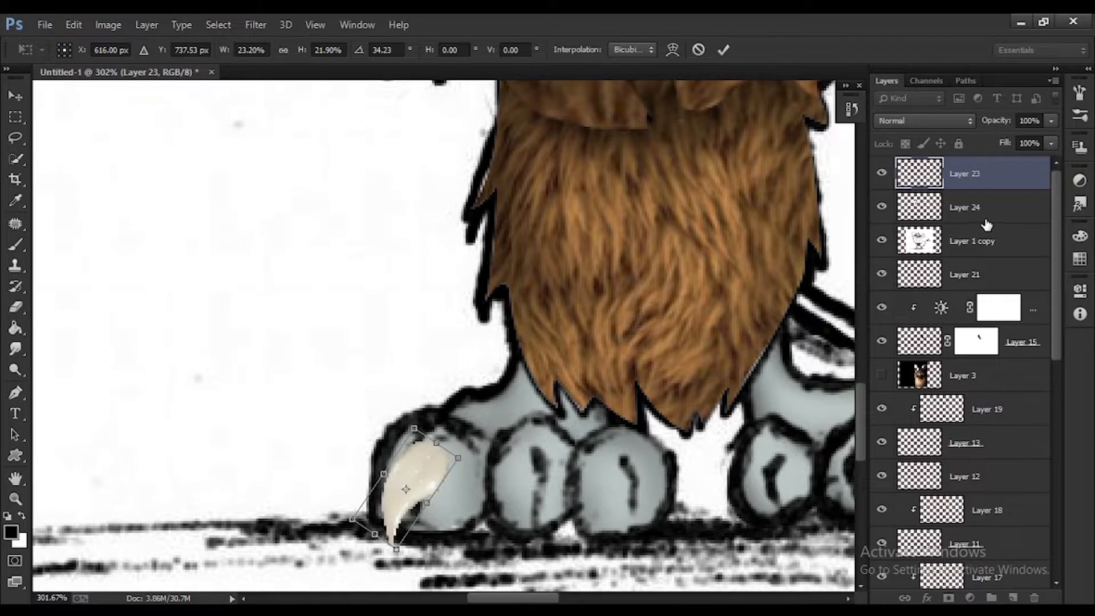
key(Return)
Duplicate the Layer 23 claw three times and fit one copy on the left-hand foot's middle toe at 53.33% width and 82.22% height
key(ctrl+j)
key(ctrl+j)
key(ctrl+j)
scroll(445, 514, up, 4)
drag(422, 469, 578, 478)
drag(505, 412, 527, 403)
drag(609, 571, 587, 527)
drag(559, 403, 566, 394)
scroll(482, 473, down, 2)
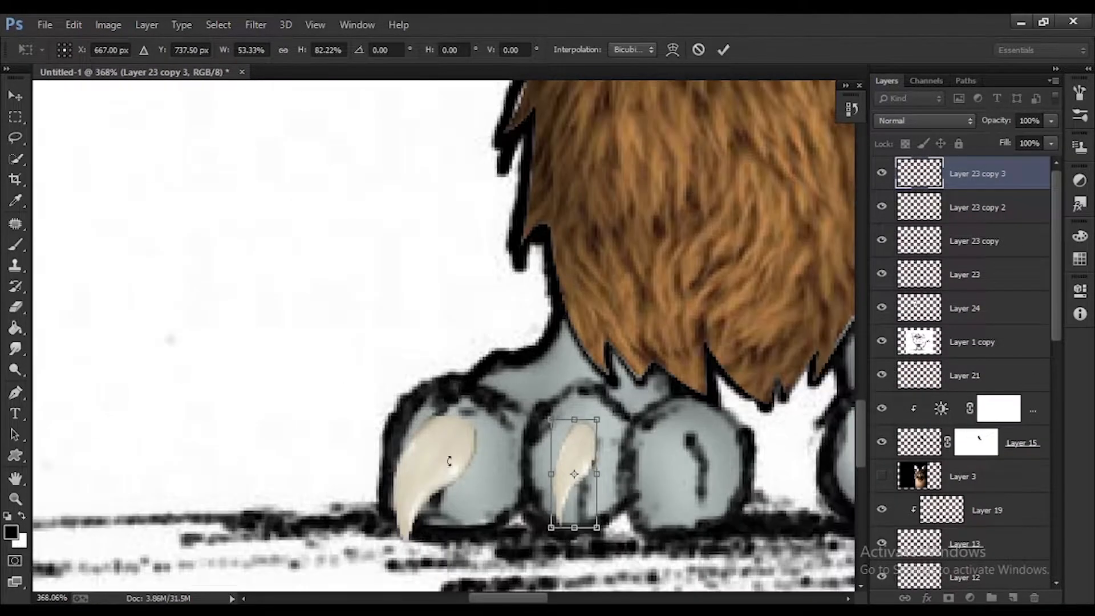
key(Return)
Move a second claw copy onto the left-hand foot's inner toe, flip it horizontally and resize it to fit
drag(424, 448, 643, 470)
key(ctrl+t)
right_click(644, 481)
click(672, 459)
drag(599, 554, 625, 550)
drag(681, 435, 715, 437)
mouse_move(676, 510)
mouse_down()
mouse_move(698, 515)
mouse_move(685, 504)
mouse_up()
scroll(738, 453, down, 2)
click(15, 96)
key(Return)
Place the third claw copy on the right-hand foot's inner toe at 36.67% width and 60.00% height
scroll(720, 472, up, 1)
drag(720, 471, 421, 488)
drag(167, 478, 540, 505)
scroll(534, 519, up, 5)
drag(520, 466, 544, 419)
scroll(594, 472, down, 3)
drag(567, 359, 559, 415)
scroll(490, 485, up, 3)
key(Left)
key(Left)
scroll(546, 466, down, 5)
scroll(559, 479, up, 4)
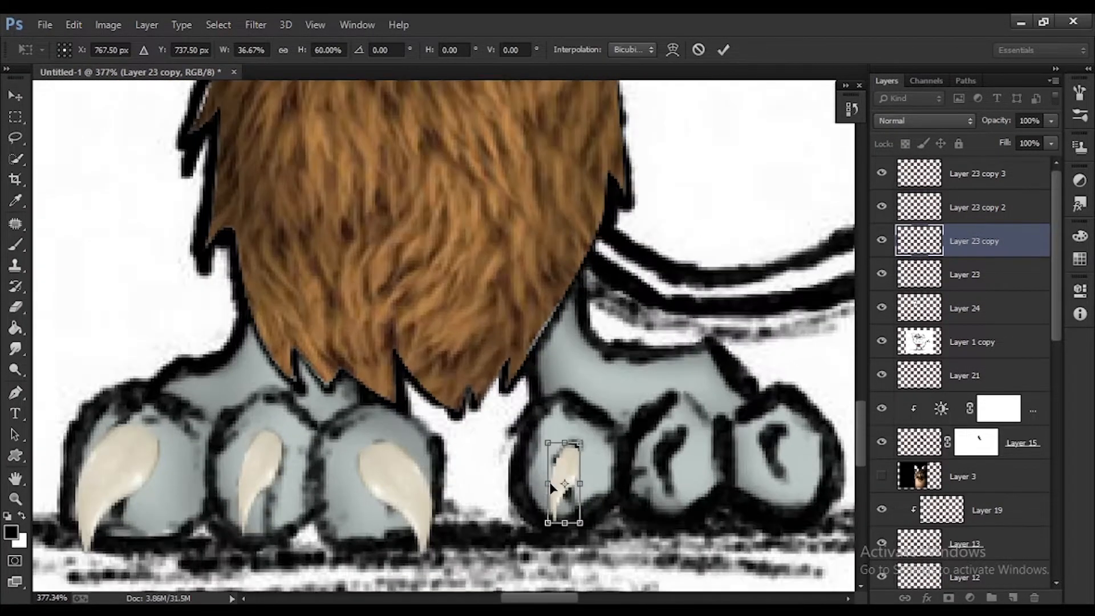
scroll(576, 463, down, 1)
key(Return)
Duplicate Layer 23 three more times and fit one copy on the right-hand foot's middle toe at 60.00% width and 73.33% height
click(105, 474)
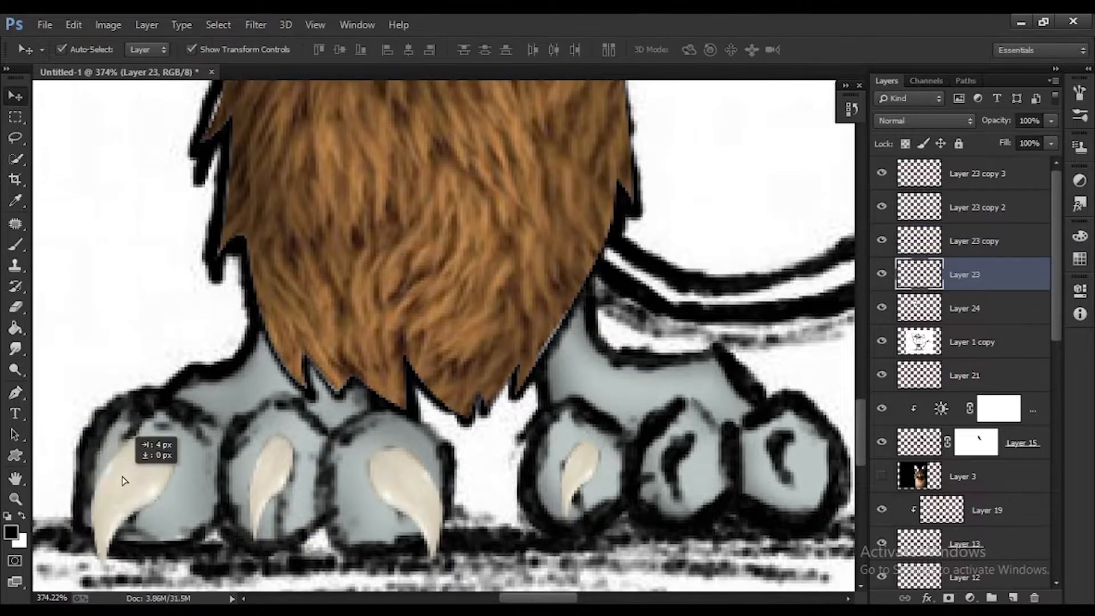
scroll(752, 322, down, 3)
key(ctrl+j)
key(ctrl+j)
key(ctrl+j)
drag(108, 413, 483, 415)
scroll(509, 449, up, 9)
drag(527, 268, 478, 324)
drag(450, 371, 467, 366)
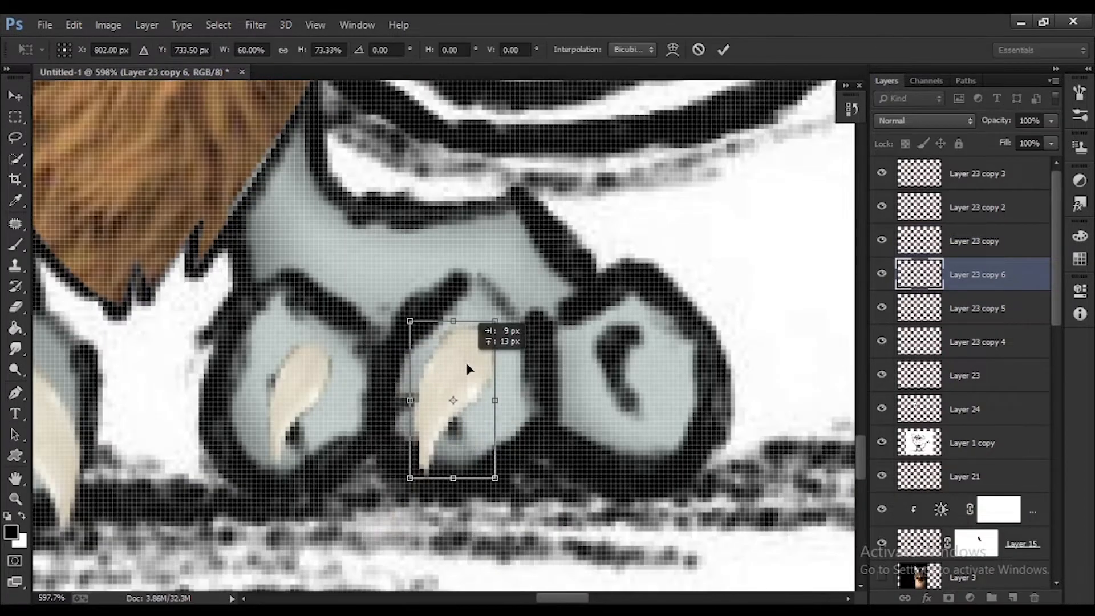
scroll(485, 394, down, 9)
scroll(496, 399, up, 1)
click(15, 96)
click(488, 253)
Place a mirrored claw copy on the right-hand foot's outer toe at -33.33% width and 37.78% height
drag(117, 391, 600, 392)
click(634, 403)
click(610, 399)
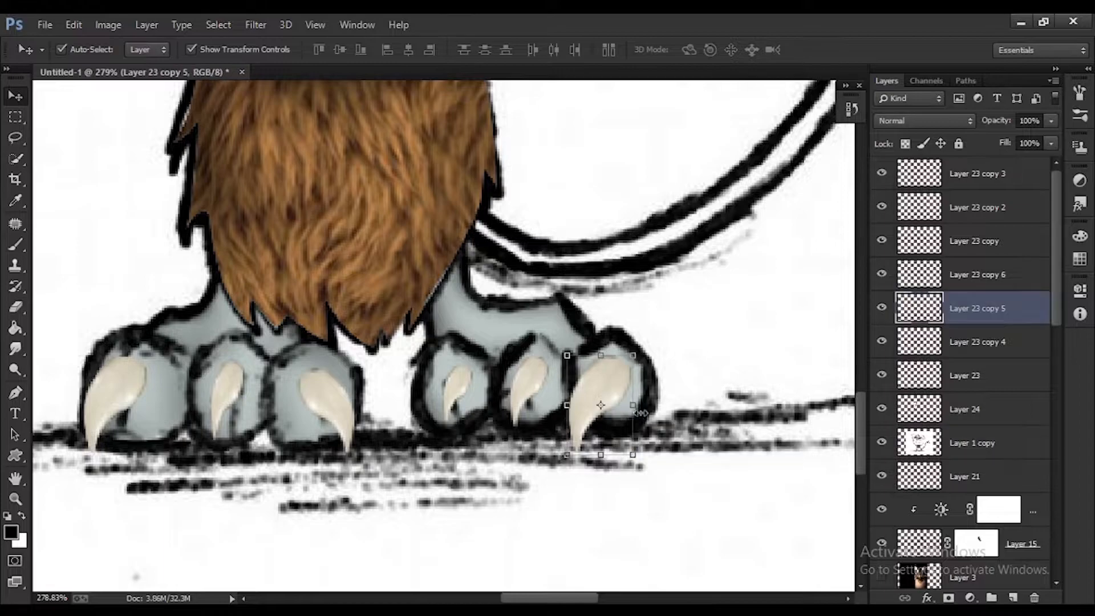
drag(567, 355, 698, 355)
drag(673, 388, 631, 391)
drag(654, 354, 596, 361)
scroll(602, 376, up, 5)
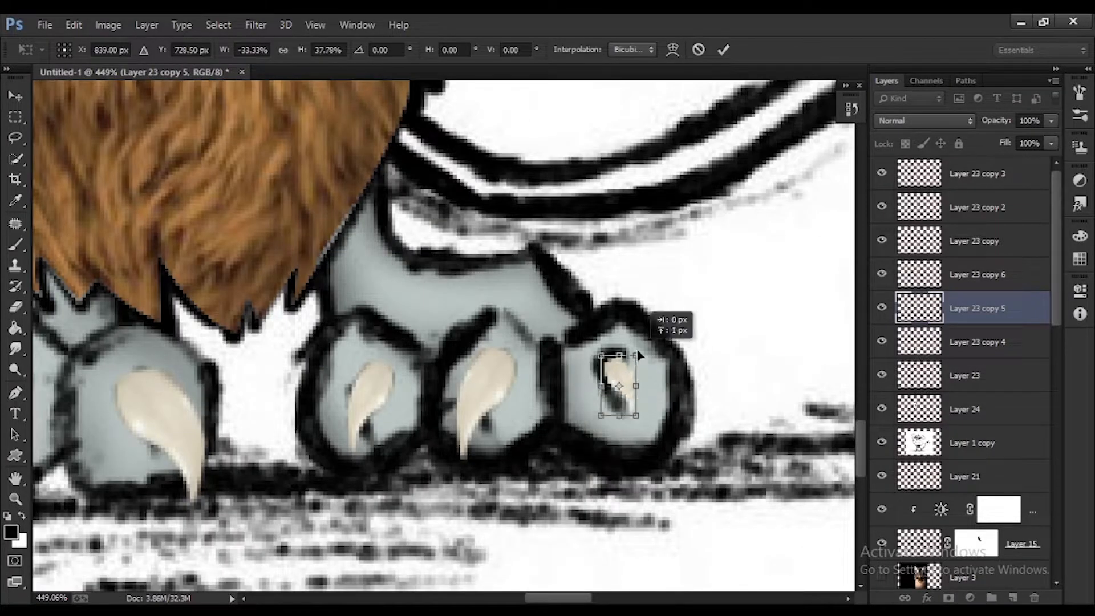
click(15, 96)
click(489, 252)
Shrink the right-hand foot's middle claw to 77.78% width and 81.82% height and recentre it on the toe
click(566, 413)
drag(616, 342, 601, 363)
drag(588, 392, 601, 378)
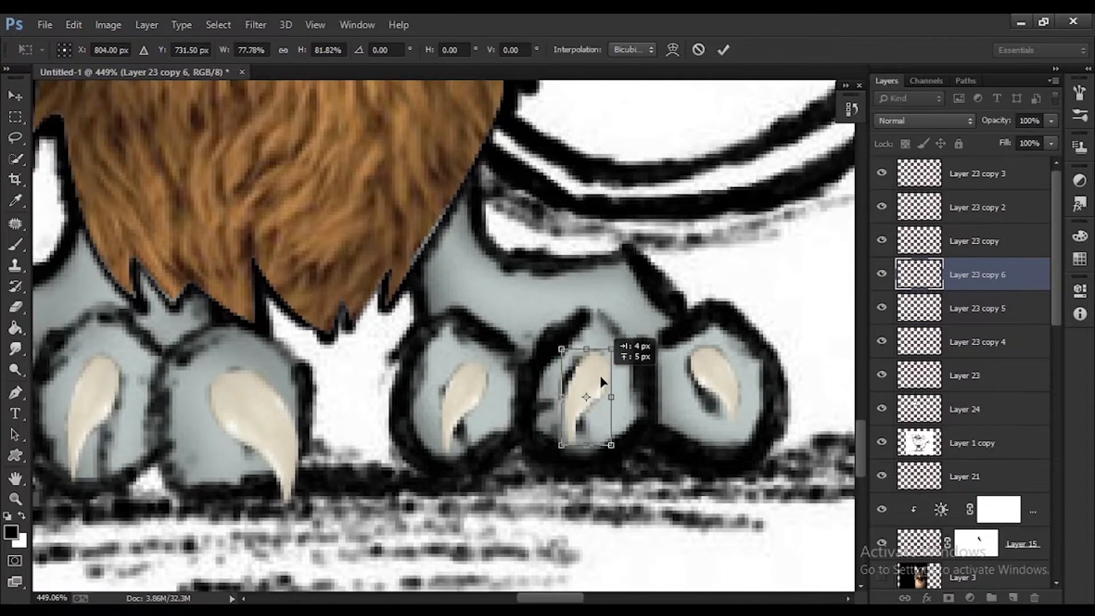
click(16, 96)
click(488, 253)
Flip the claw on the right-hand foot's inner toe horizontally
click(508, 349)
scroll(507, 352, down, 5)
scroll(416, 342, up, 3)
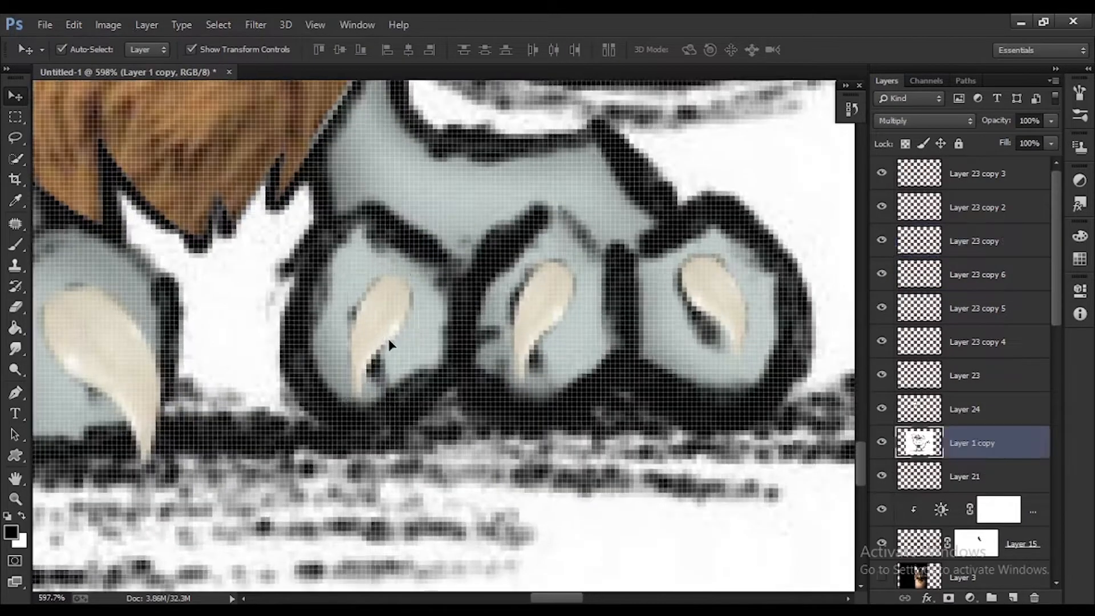
key(ctrl+t)
right_click(365, 365)
click(440, 306)
scroll(280, 237, down, 3)
click(15, 96)
click(488, 253)
Scale the Layer 23 copy 4 claw on the left-hand foot's outer toe to 83.33% width and 84.44% height
scroll(365, 337, up, 5)
click(435, 497)
scroll(365, 502, up, 3)
click(219, 495)
drag(255, 453, 244, 482)
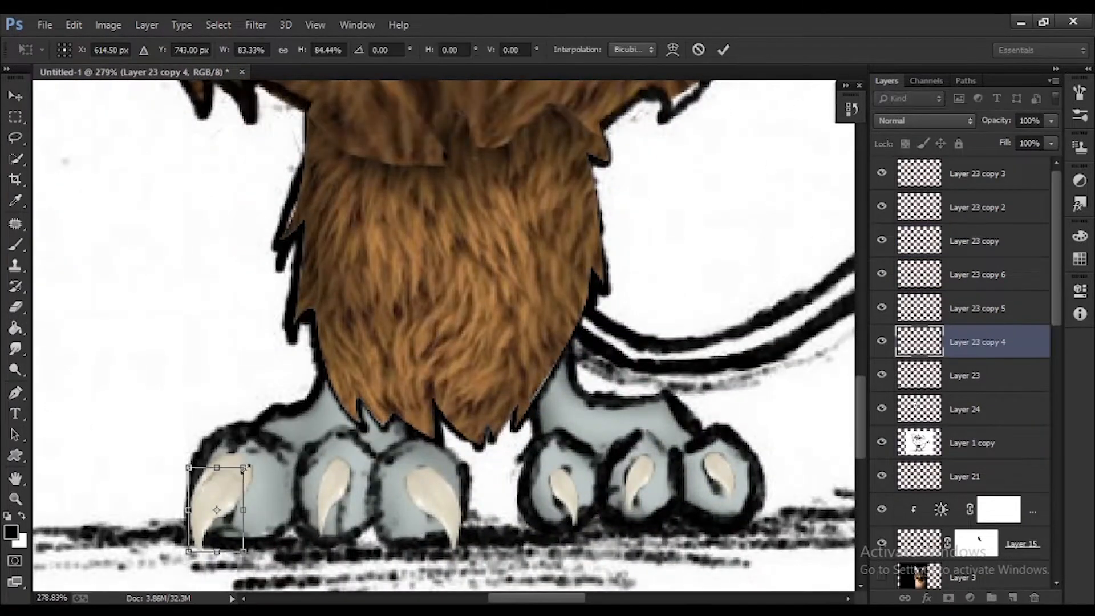
key(Return)
click(228, 485)
key(ctrl+t)
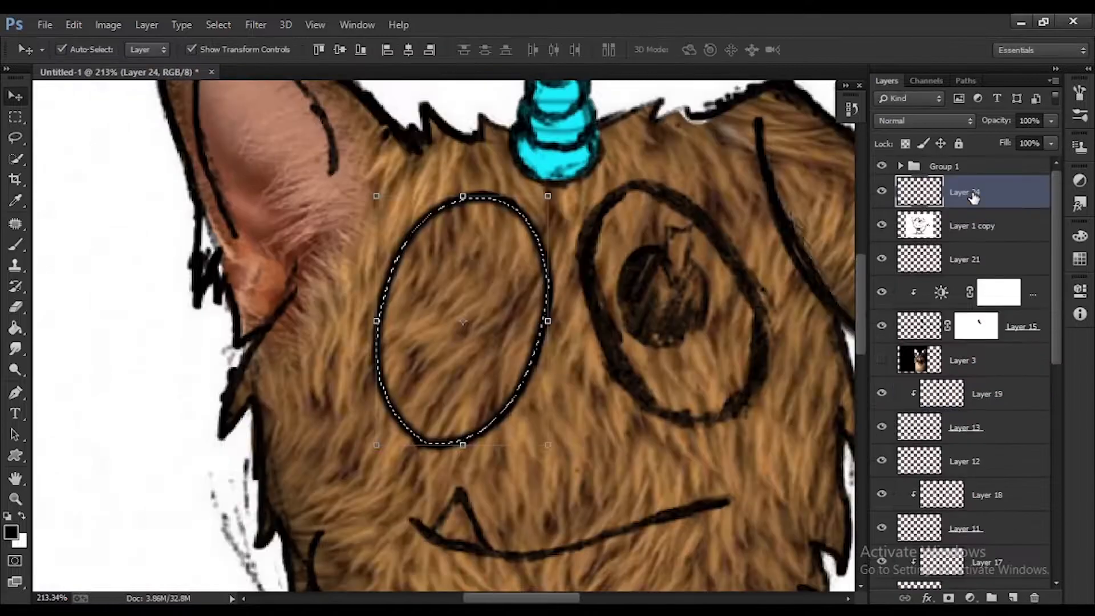
Fill the left-hand eye selection with white and fit a horizontally flipped copy over the right-hand eye
key(ctrl+BackSpace)
scroll(740, 323, up, 3)
key(ctrl+j)
drag(547, 308, 693, 296)
key(ctrl+t)
right_click(765, 300)
click(831, 545)
drag(794, 177, 781, 167)
key(Return)
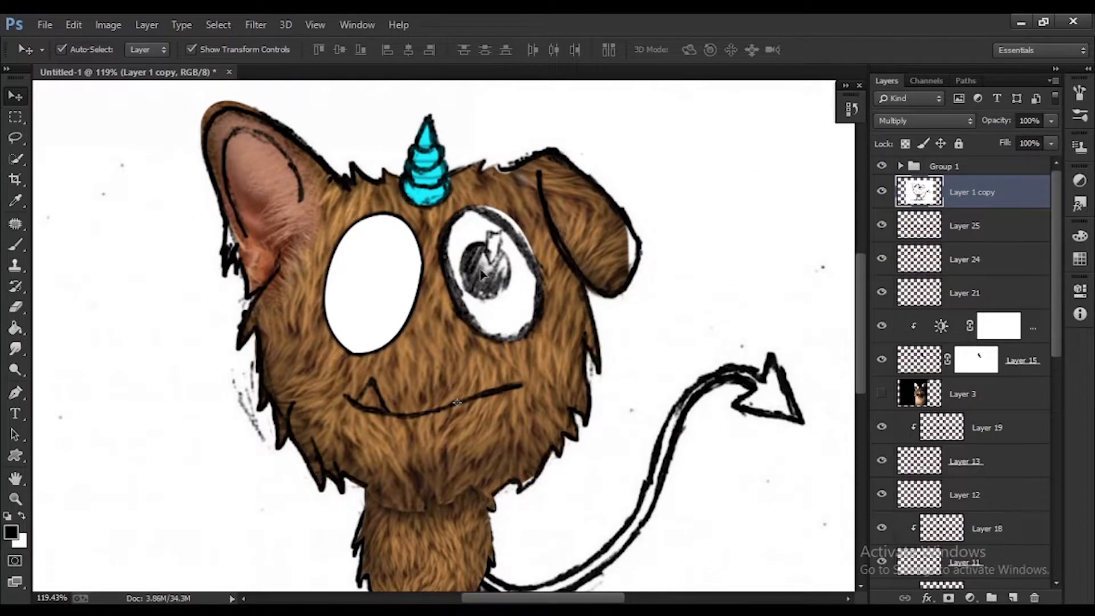
Trace the right-hand eye's pupil with the Pen tool, fill it with black and hide the Layer 1 copy sketch
scroll(481, 274, up, 3)
key(p)
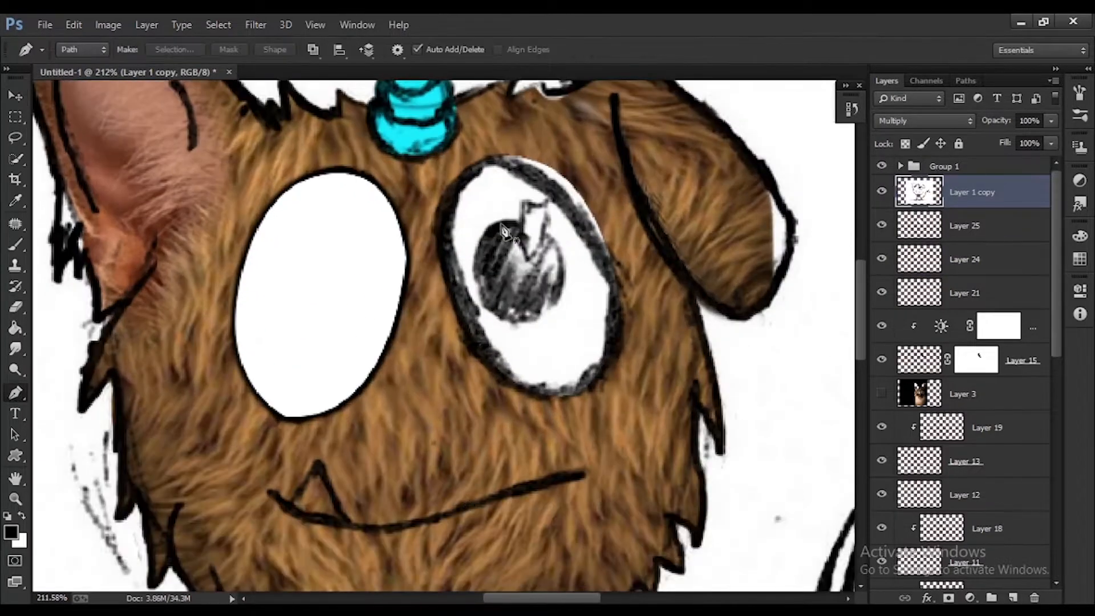
click(885, 228)
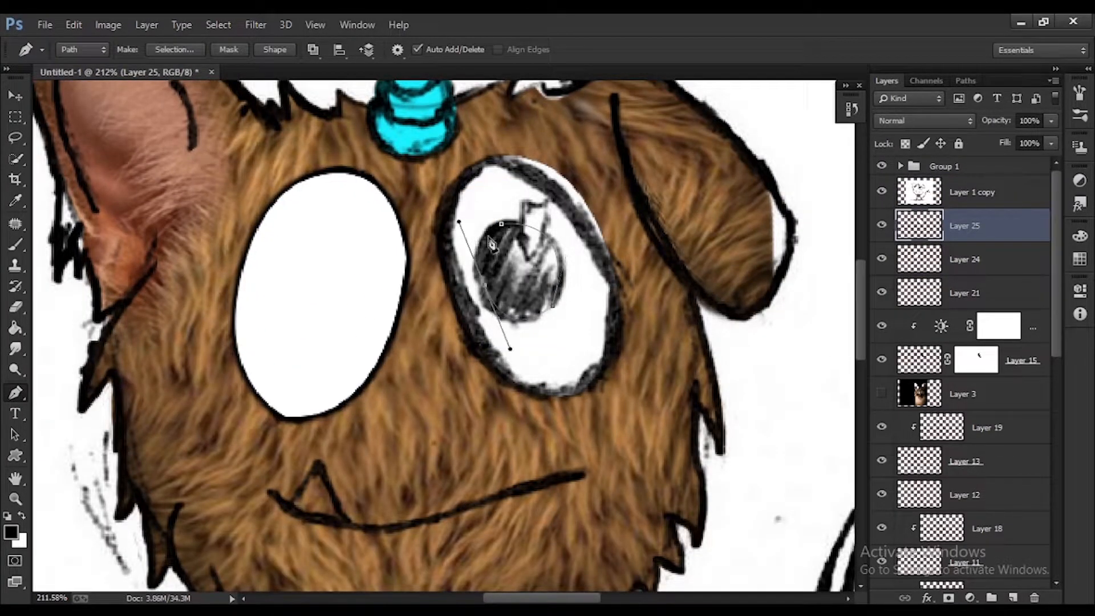
key(ctrl+BackSpace)
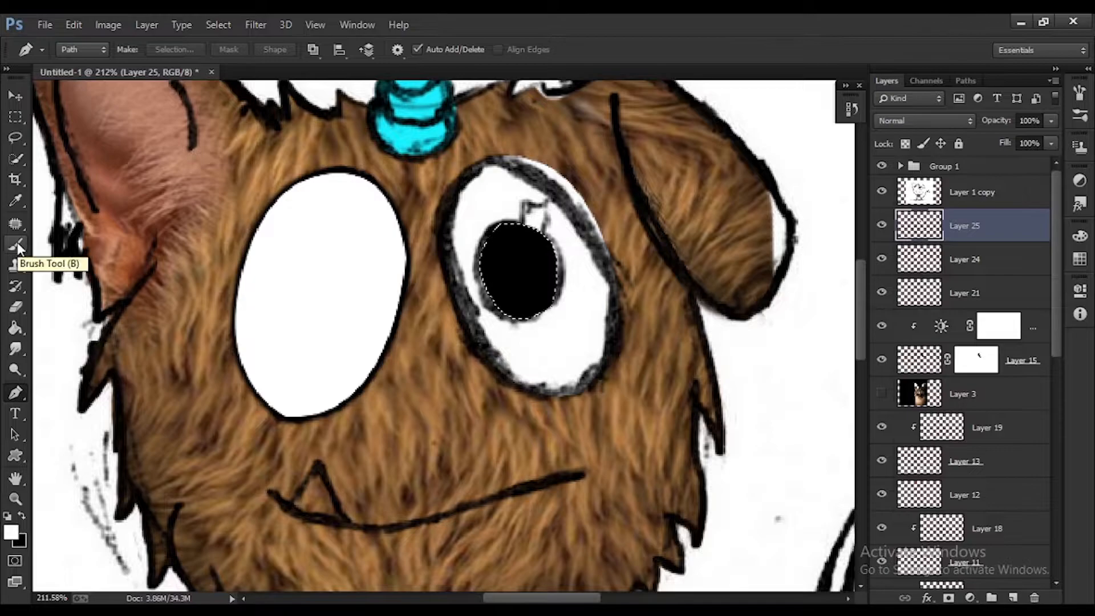
click(886, 196)
click(886, 196)
click(885, 196)
Try placing a rotated copy of the black pupil in the left-hand eye
click(15, 95)
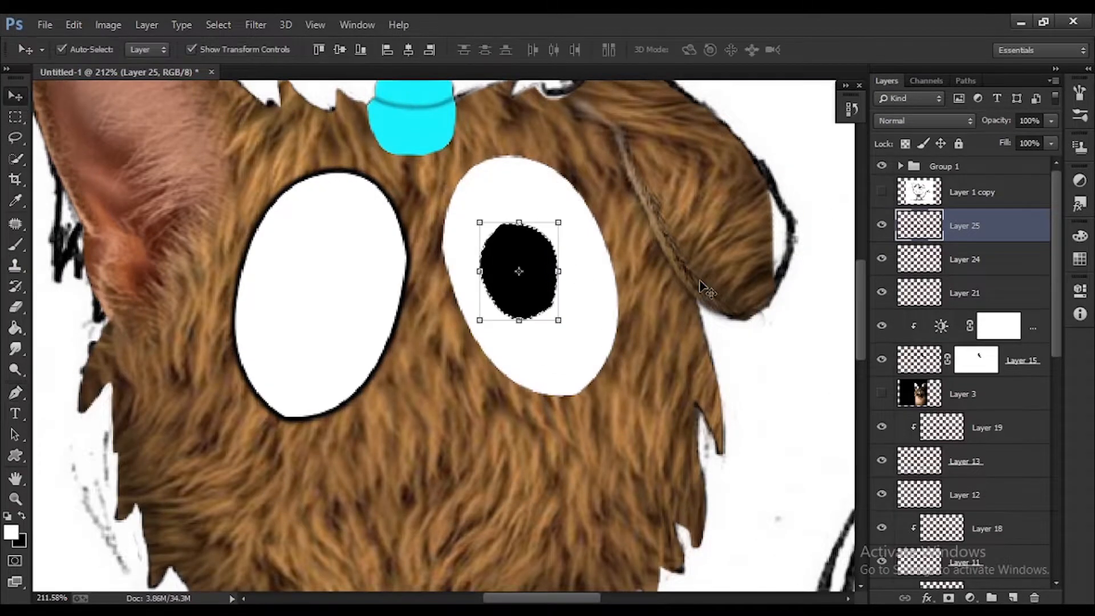
key(ctrl+j)
drag(519, 271, 338, 284)
drag(401, 248, 431, 350)
key(Return)
scroll(392, 261, down, 4)
scroll(393, 261, up, 7)
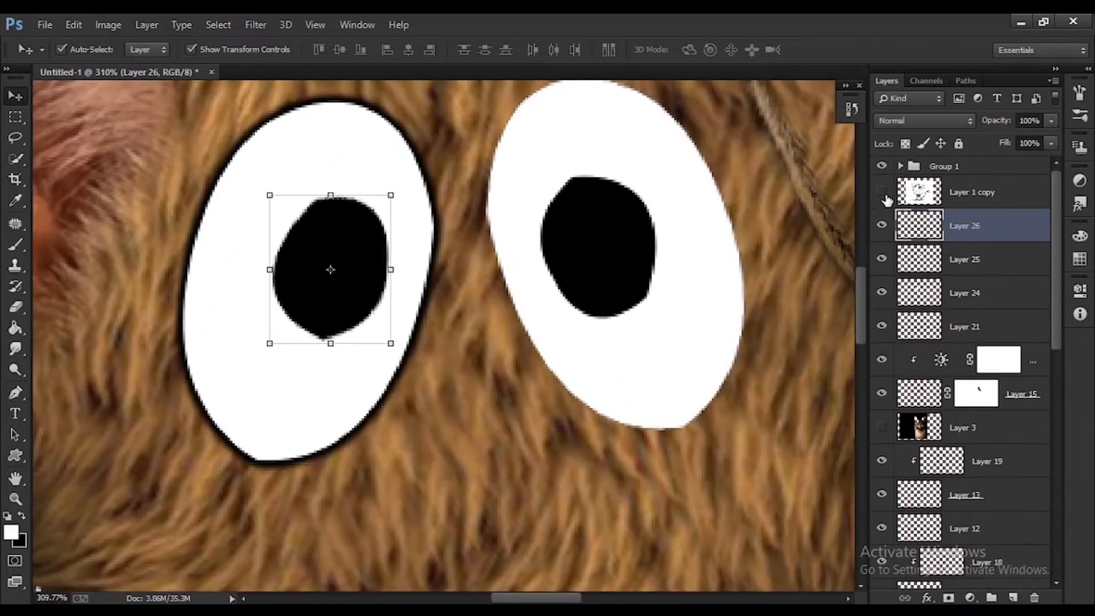
Undo the pupil copy and the pupil fill made on Layer 25
click(606, 252)
key(ctrl+t)
key(Escape)
key(ctrl+alt+z)
key(ctrl+alt+z)
ctrl+click(937, 223)
key(ctrl+j)
key(ctrl+alt+z)
key(ctrl+alt+z)
key(ctrl+alt+z)
key(ctrl+alt+z)
Fill the pupil selection with black on a new layer and fit a rotated copy into the left-hand eye
click(1014, 597)
key(ctrl+BackSpace)
key(ctrl+j)
drag(610, 286, 333, 305)
drag(406, 191, 432, 234)
drag(370, 237, 379, 237)
key(Return)
scroll(505, 296, down, 1)
Trace the right-hand eye's edge, stroke it with a thin black outline on Layer 27 and place that layer directly above Layer 24
key(p)
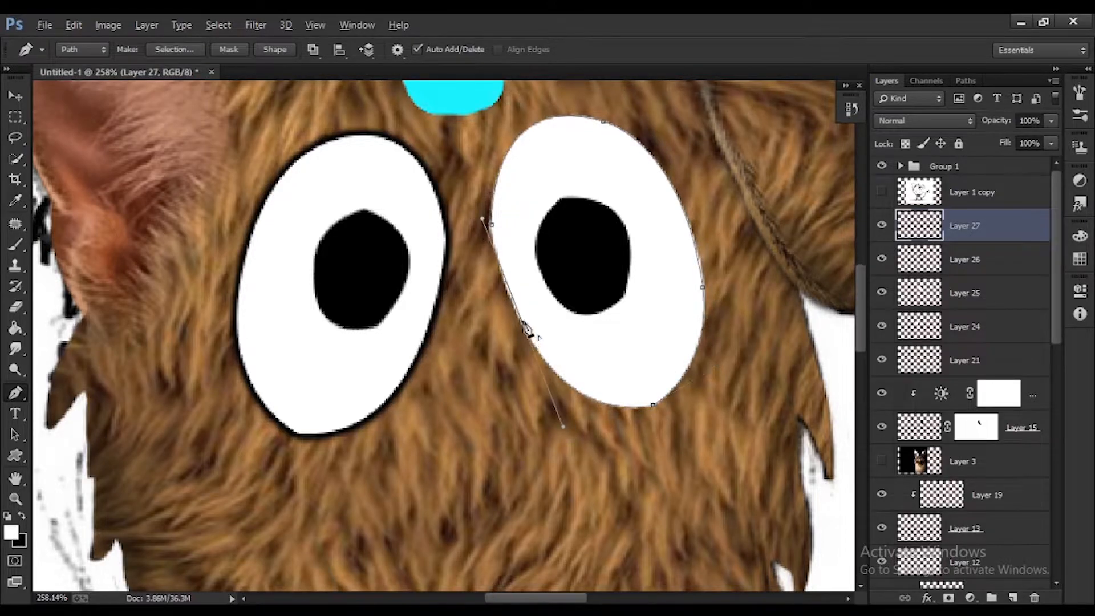
key(b)
right_click(504, 247)
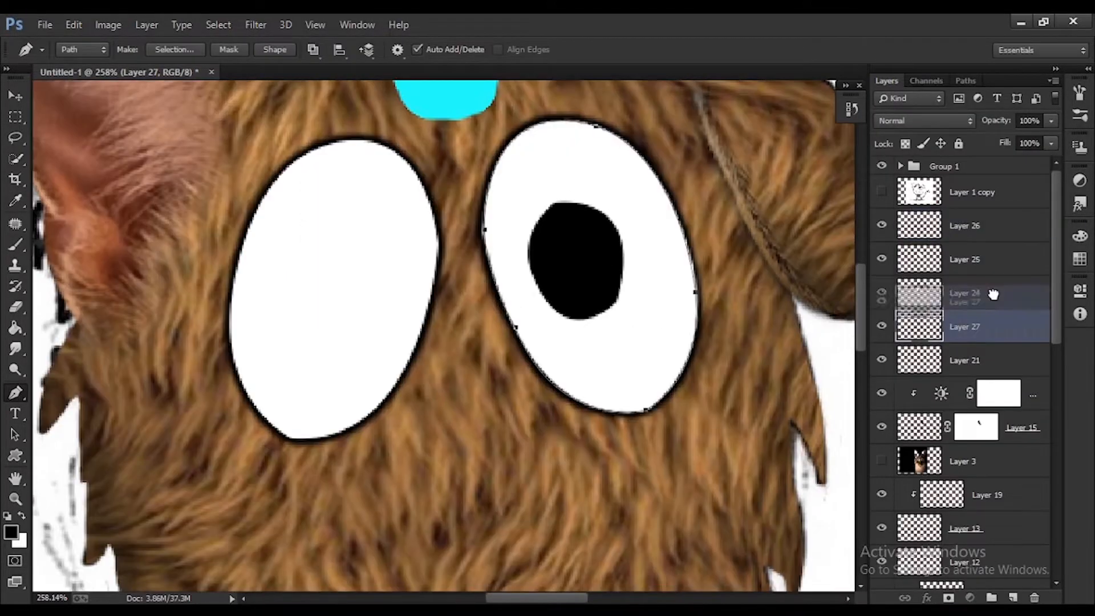
drag(997, 291, 1008, 302)
key(v)
click(504, 411)
scroll(505, 411, down, 2)
click(792, 342)
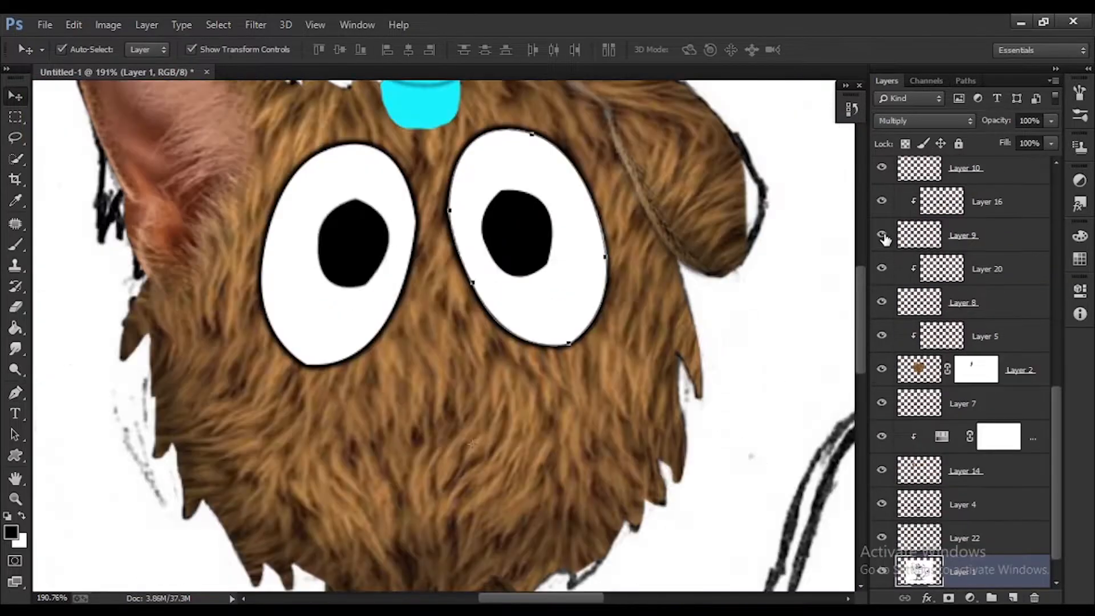
Add a new layer above Layer 26 and clip it to the right-hand pupil
scroll(885, 236, up, 10)
click(885, 226)
click(929, 227)
click(1012, 598)
alt+click(935, 242)
Paint one larger and two smaller white highlights on the upper part of the right-hand pupil
scroll(515, 201, up, 10)
key(p)
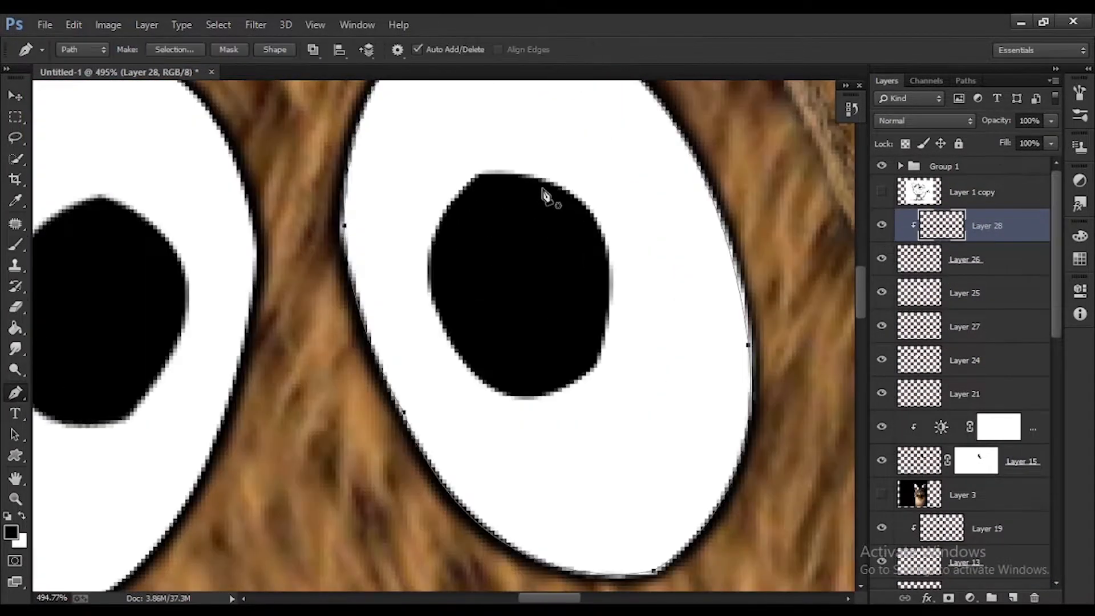
key(b)
key(x)
drag(555, 190, 534, 229)
scroll(555, 229, down, 10)
scroll(632, 197, up, 5)
click(435, 273)
click(450, 275)
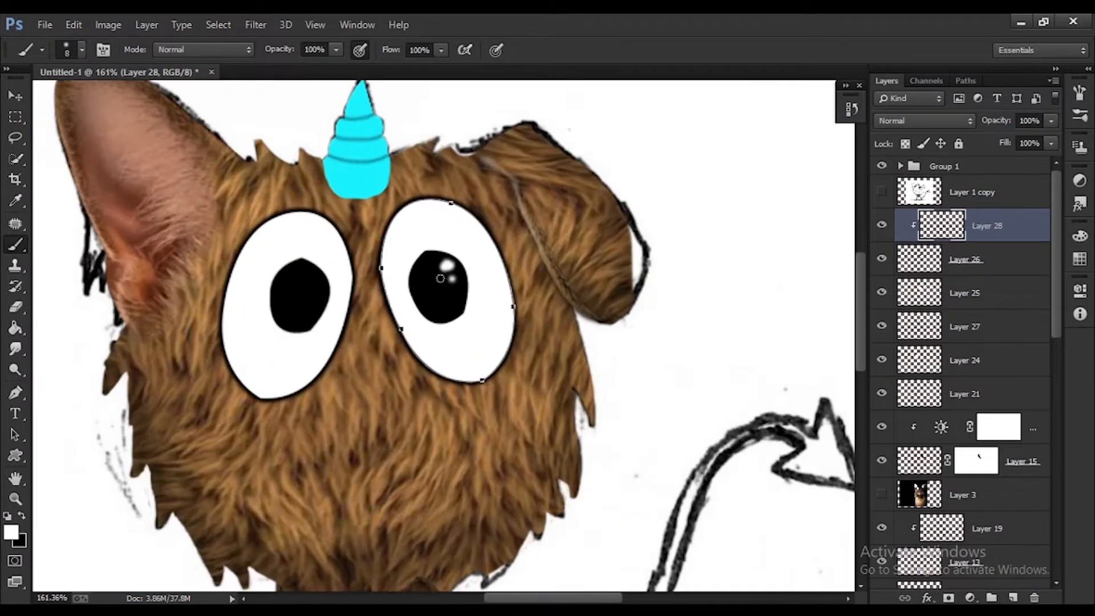
scroll(456, 262, down, 5)
scroll(391, 266, up, 5)
Add a new layer above Layer 27 and clip it to that layer for the left-hand pupil
click(925, 298)
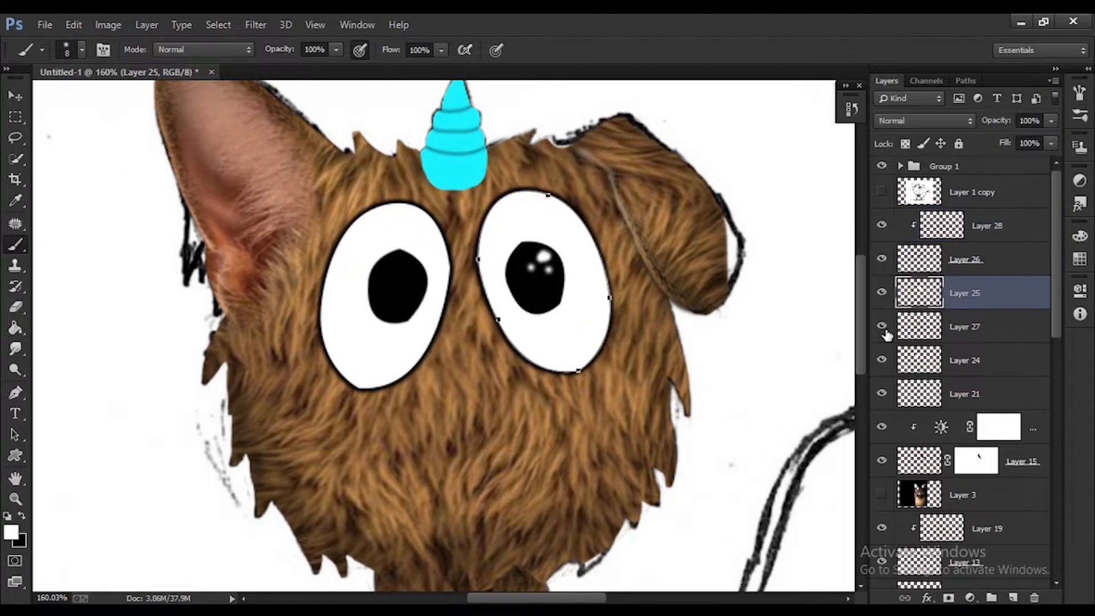
click(929, 327)
click(1013, 597)
alt+click(935, 342)
Paint one larger and two smaller white highlights on the upper part of the left-hand pupil
scroll(377, 304, up, 8)
drag(399, 210, 401, 219)
click(431, 230)
scroll(465, 219, down, 7)
scroll(435, 350, down, 6)
scroll(445, 459, up, 6)
key(p)
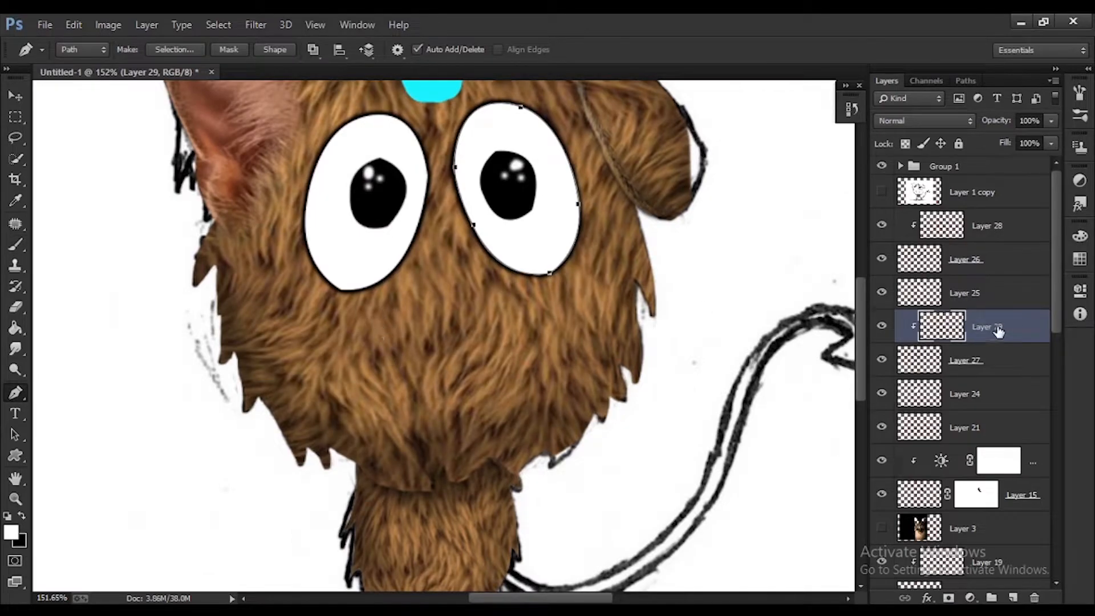
Add a new layer above Layer 1 copy and try stroking the mouth path in white
click(972, 194)
click(1013, 597)
right_click(382, 350)
click(447, 325)
click(634, 217)
key(ctrl+z)
Stroke the curved mouth path in black and clear the path
key(x)
right_click(525, 378)
click(589, 325)
click(634, 217)
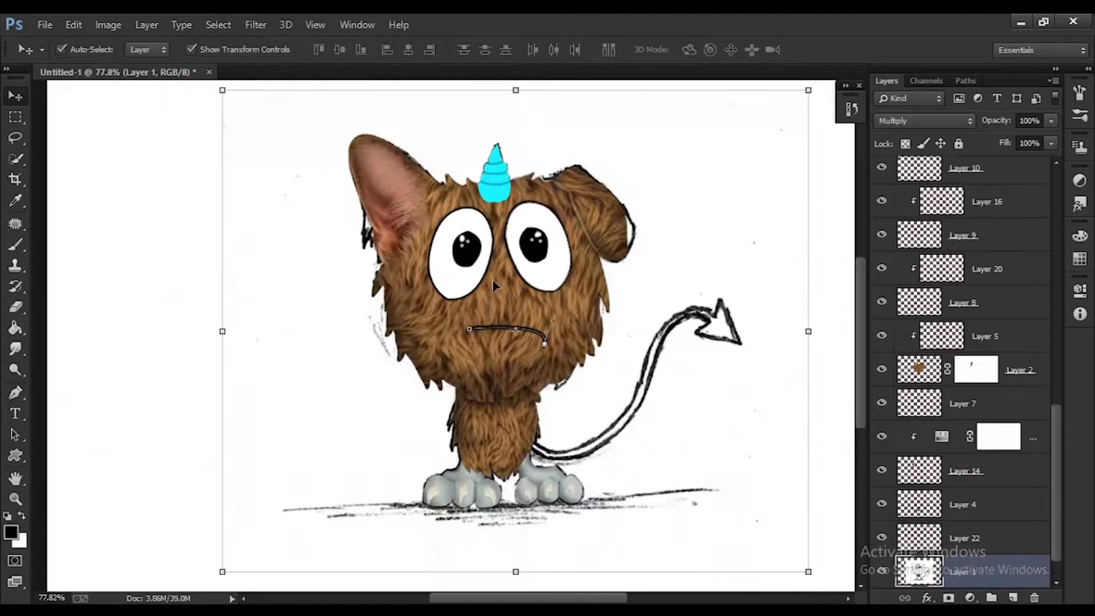
right_click(471, 330)
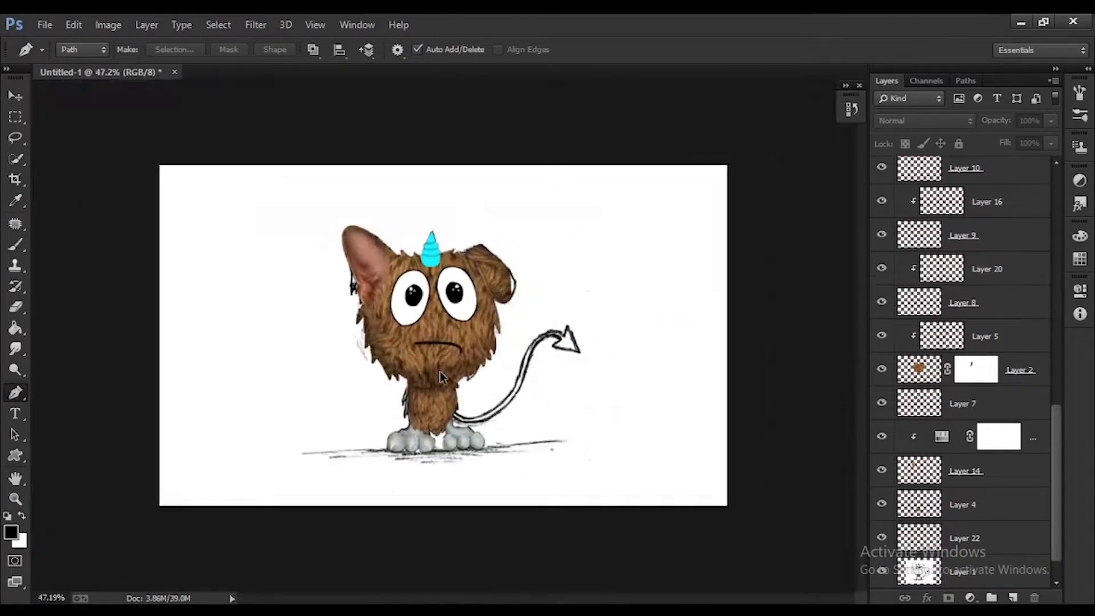
scroll(415, 346, up, 16)
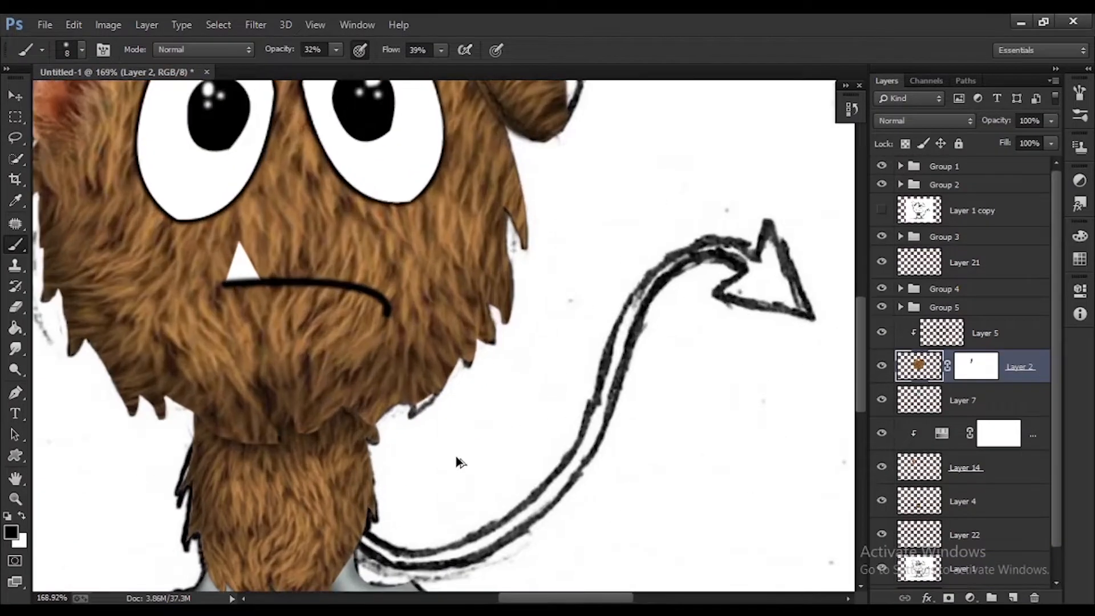
scroll(399, 519, up, 5)
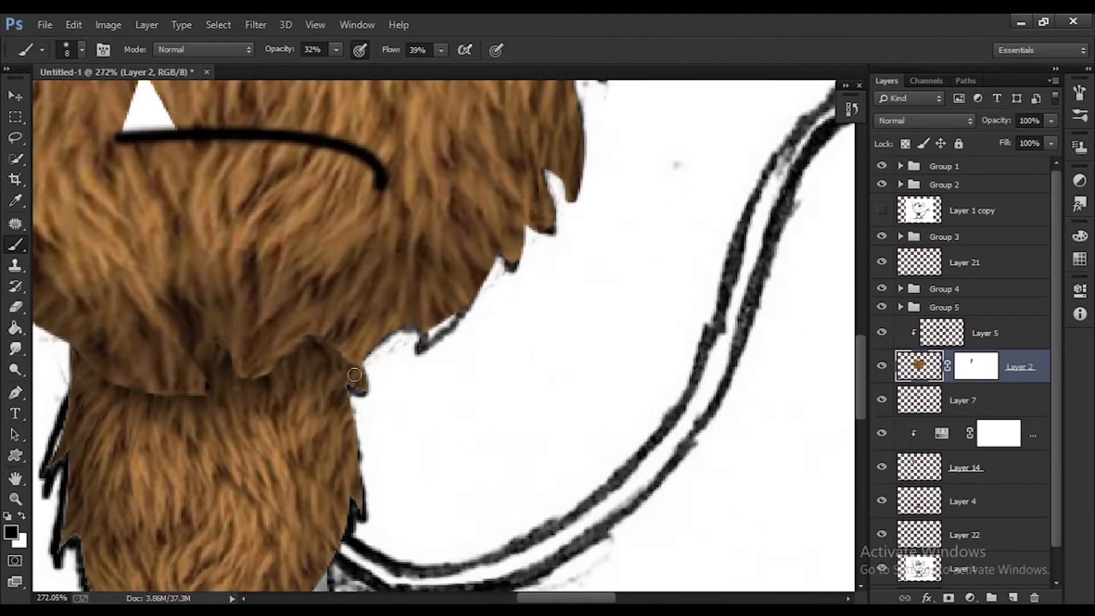
scroll(379, 368, down, 4)
scroll(365, 319, up, 6)
scroll(420, 309, down, 2)
scroll(419, 309, down, 6)
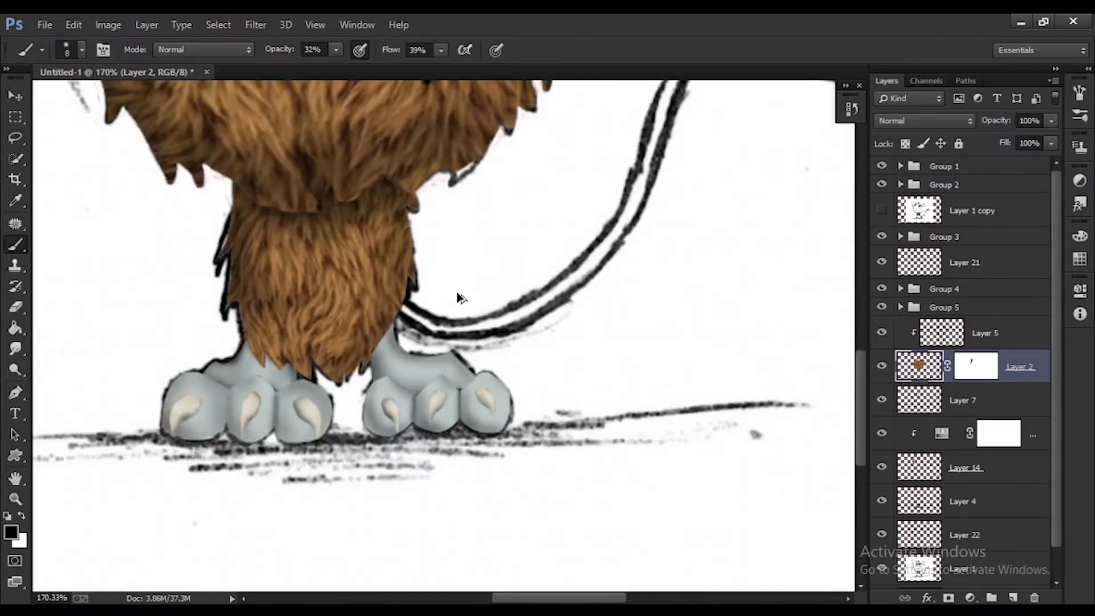
scroll(483, 285, up, 3)
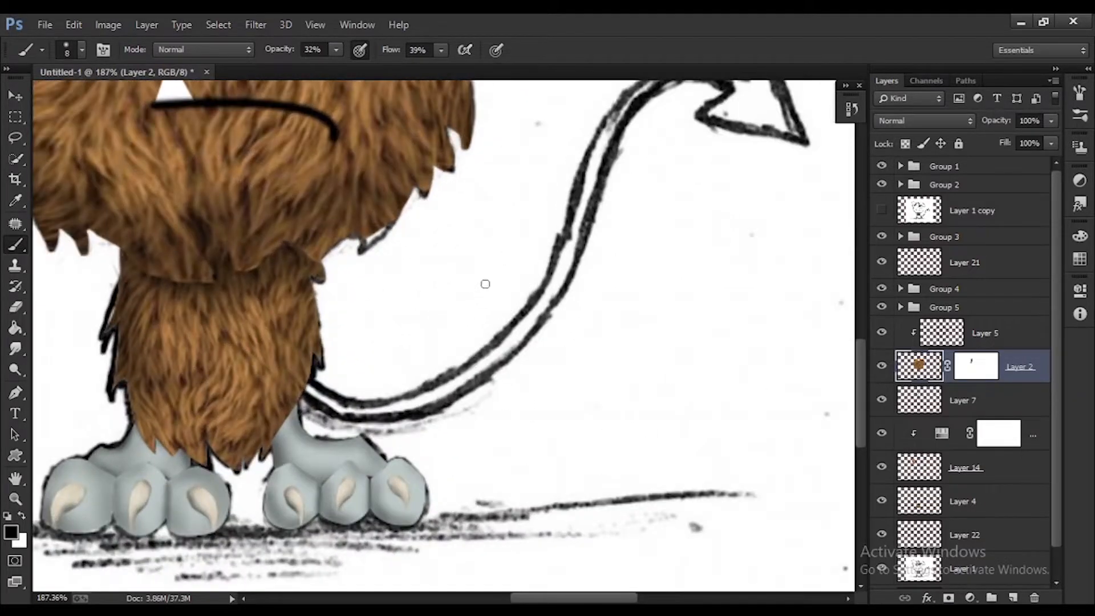
Trace the tail's upper edge with the Pen tool, from the body up to the bend before the arrowhead
click(13, 392)
scroll(219, 397, up, 3)
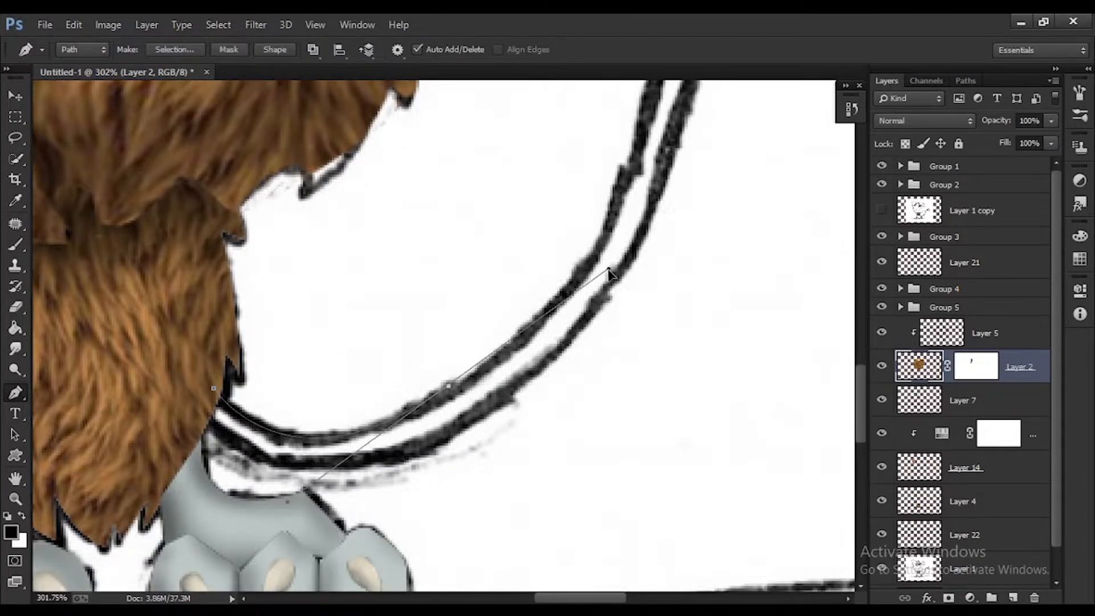
drag(584, 262, 613, 206)
scroll(593, 256, up, 6)
drag(650, 247, 657, 200)
scroll(709, 265, up, 3)
drag(752, 169, 824, 123)
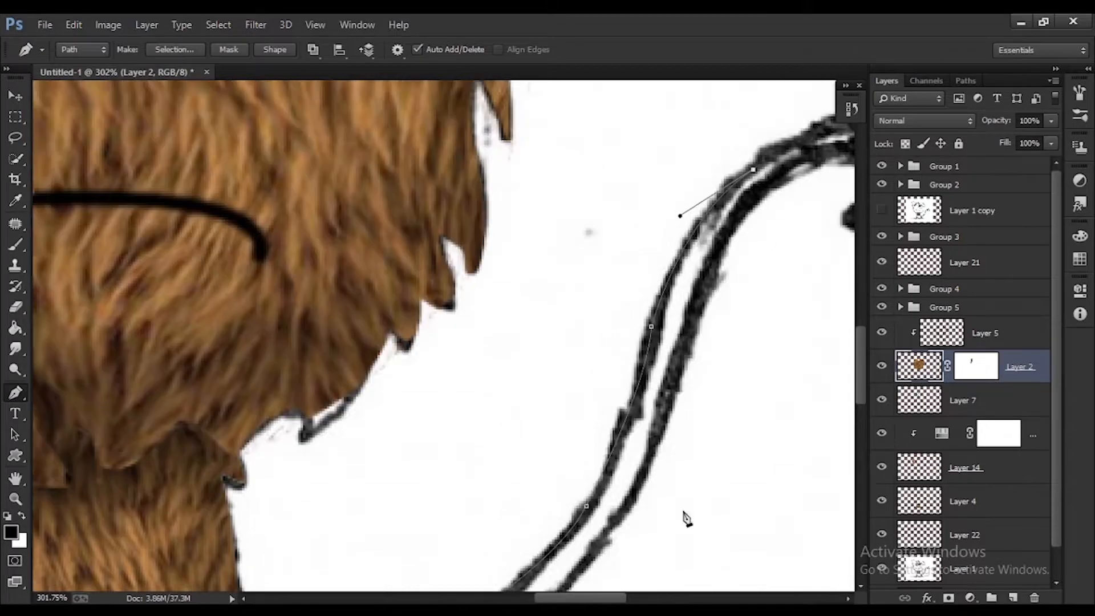
Continue the path around the tail's arrowhead and back along the lower edge to the body
scroll(726, 395, right, 10)
scroll(725, 395, up, 3)
drag(538, 230, 591, 263)
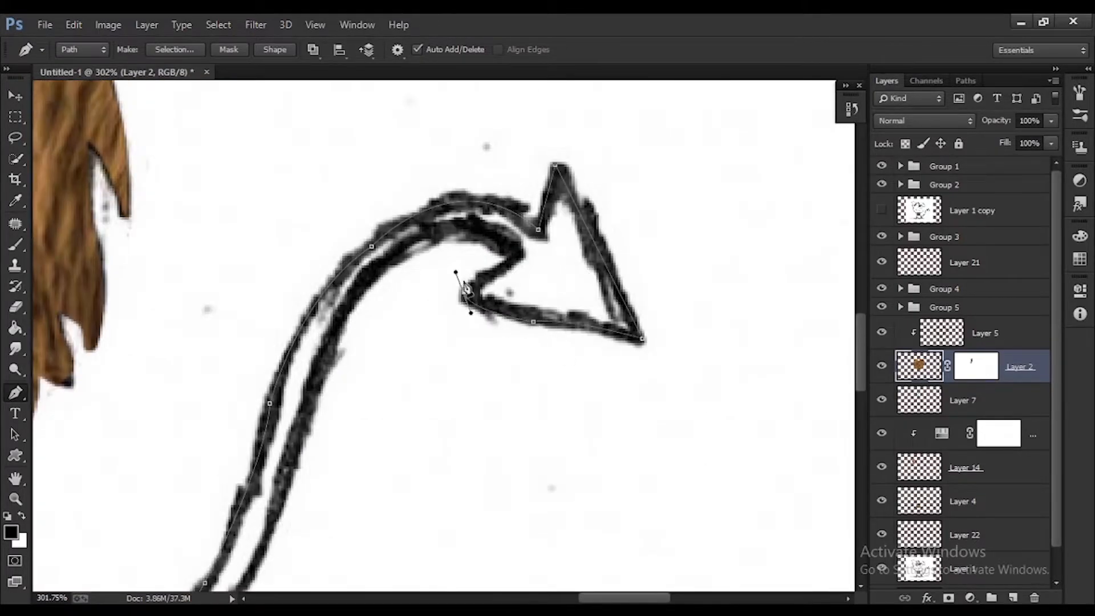
scroll(376, 248, down, 4)
scroll(319, 319, up, 3)
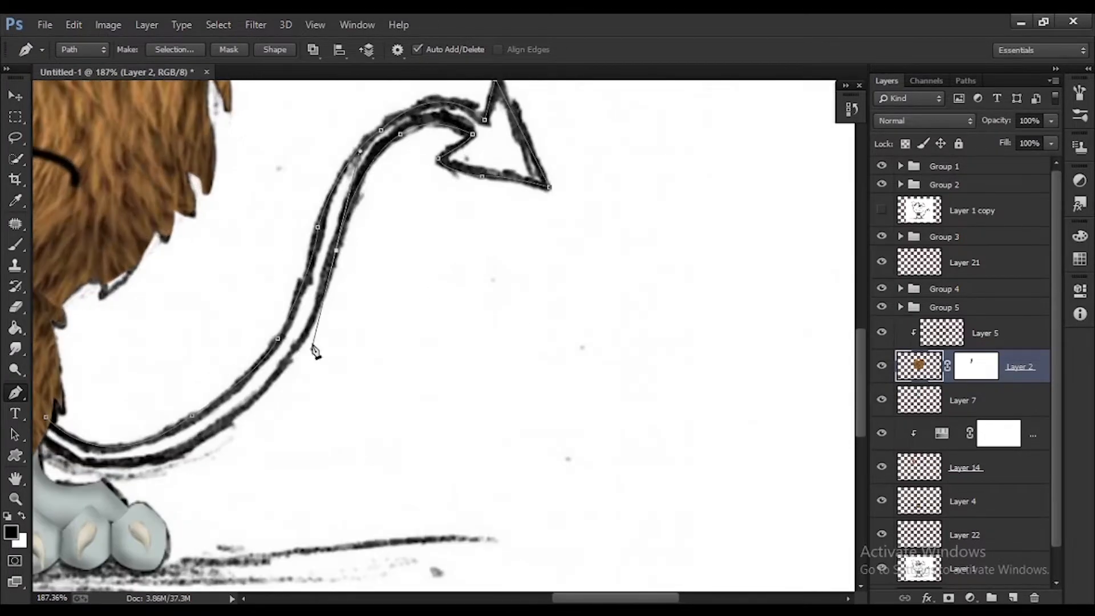
scroll(424, 342, left, 10)
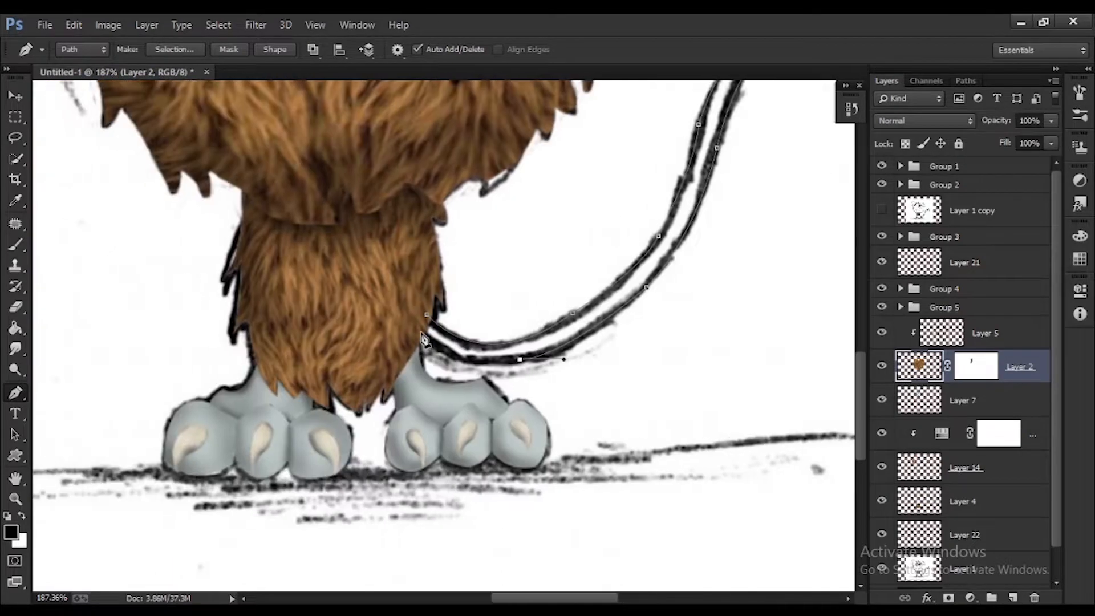
scroll(629, 393, down, 3)
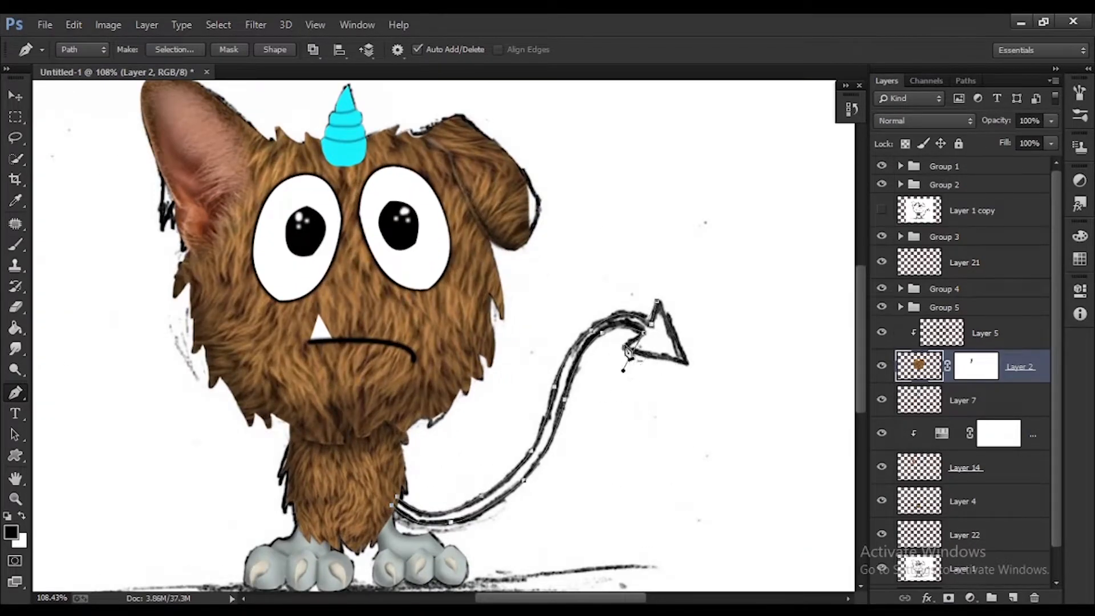
scroll(627, 351, up, 4)
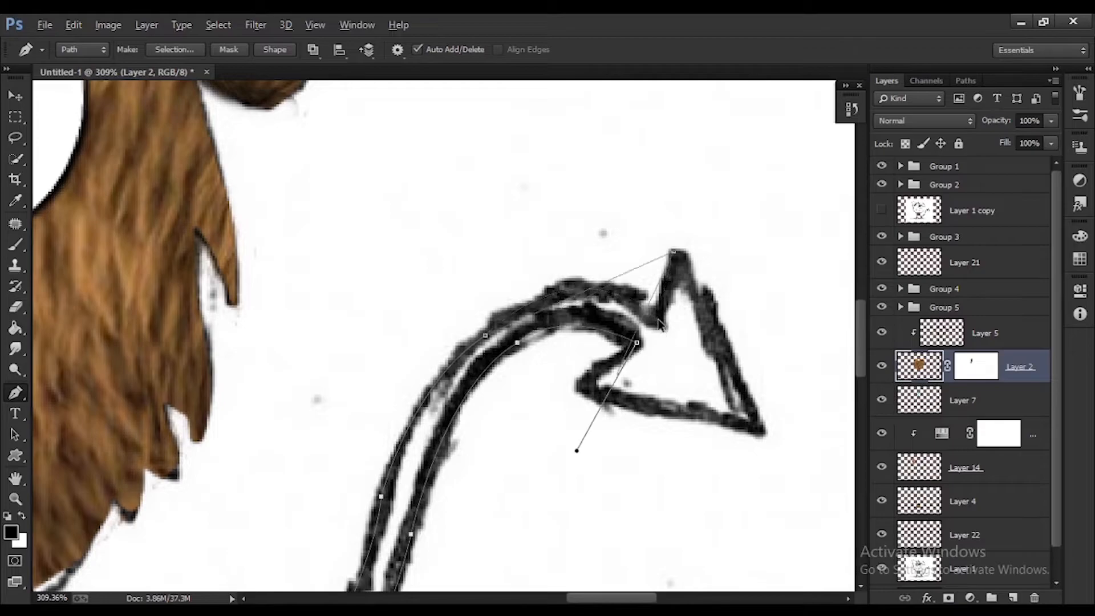
Set the foreground color to red (#ff0000) and try filling the tail selection on Layer 2
scroll(652, 340, down, 5)
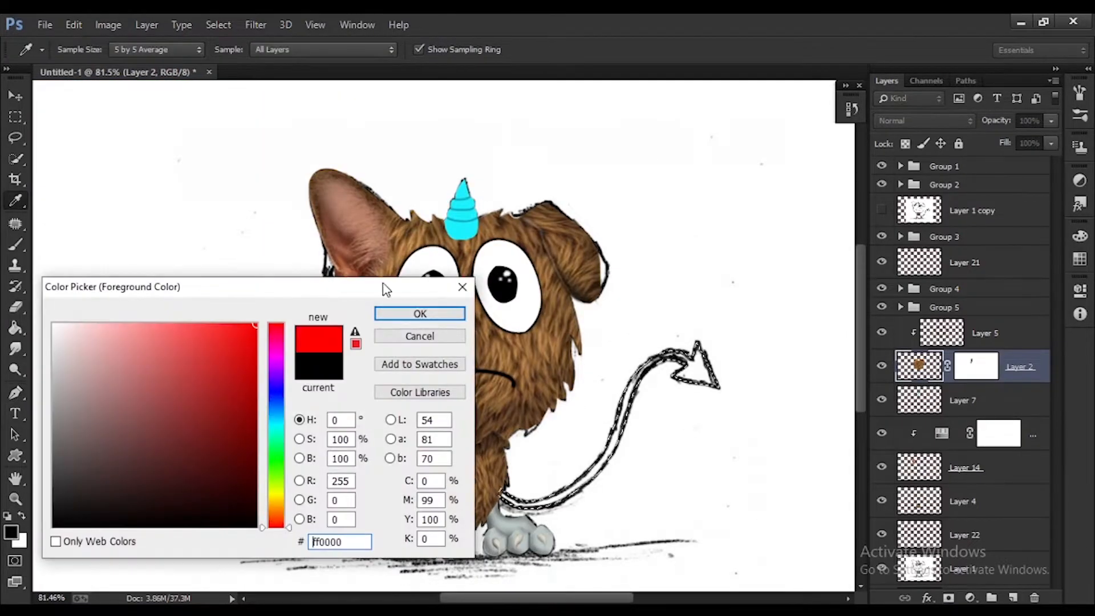
click(420, 313)
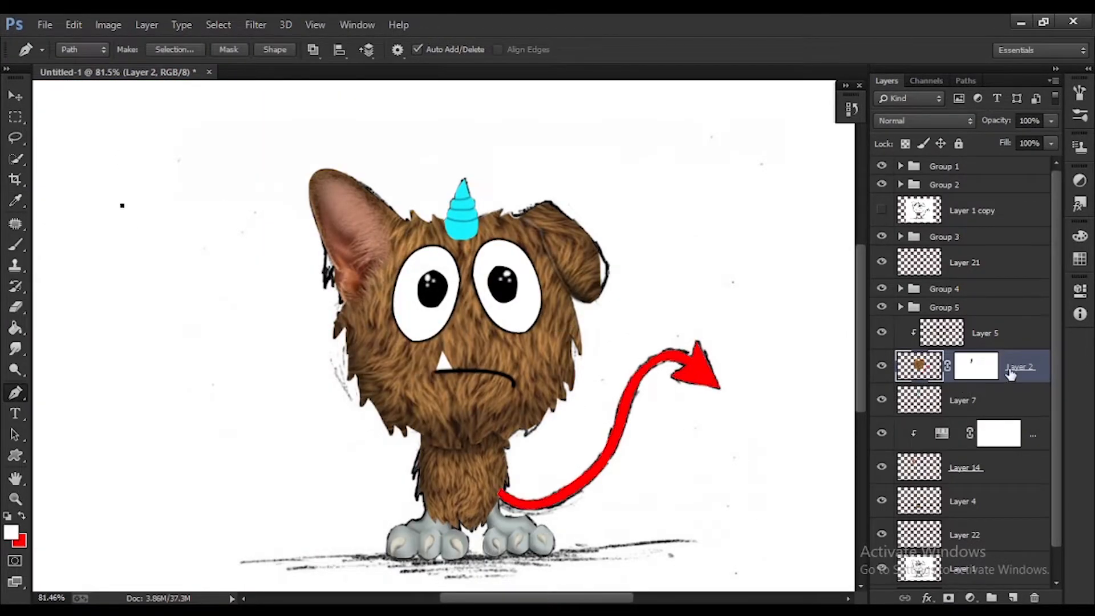
key(ctrl+z)
click(1012, 597)
key(ctrl+z)
click(972, 308)
click(1014, 597)
key(ctrl+z)
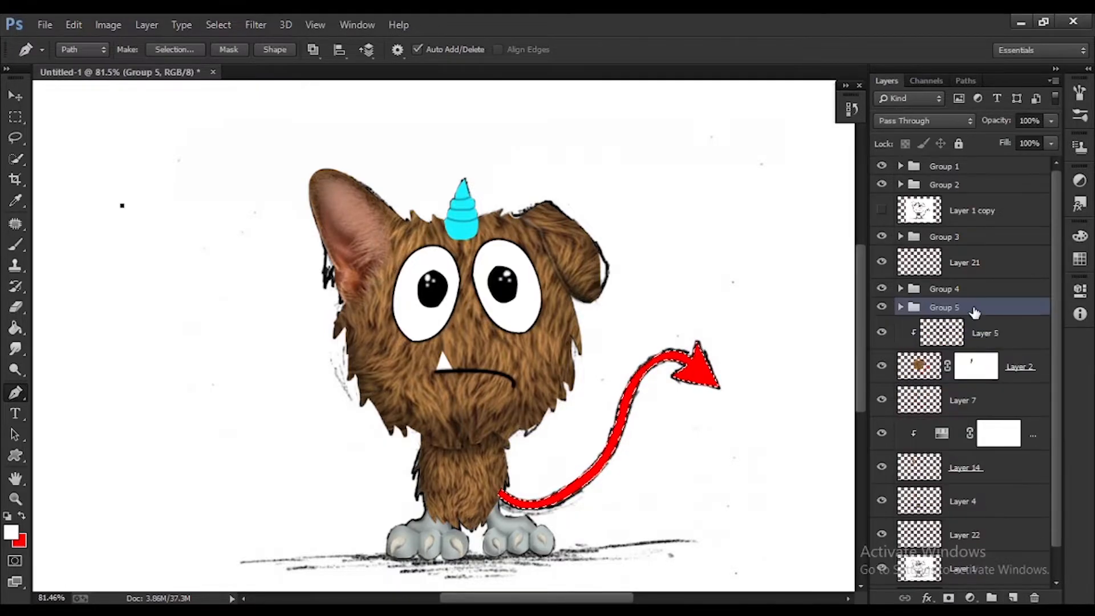
drag(973, 310, 980, 351)
key(ctrl+bracketleft)
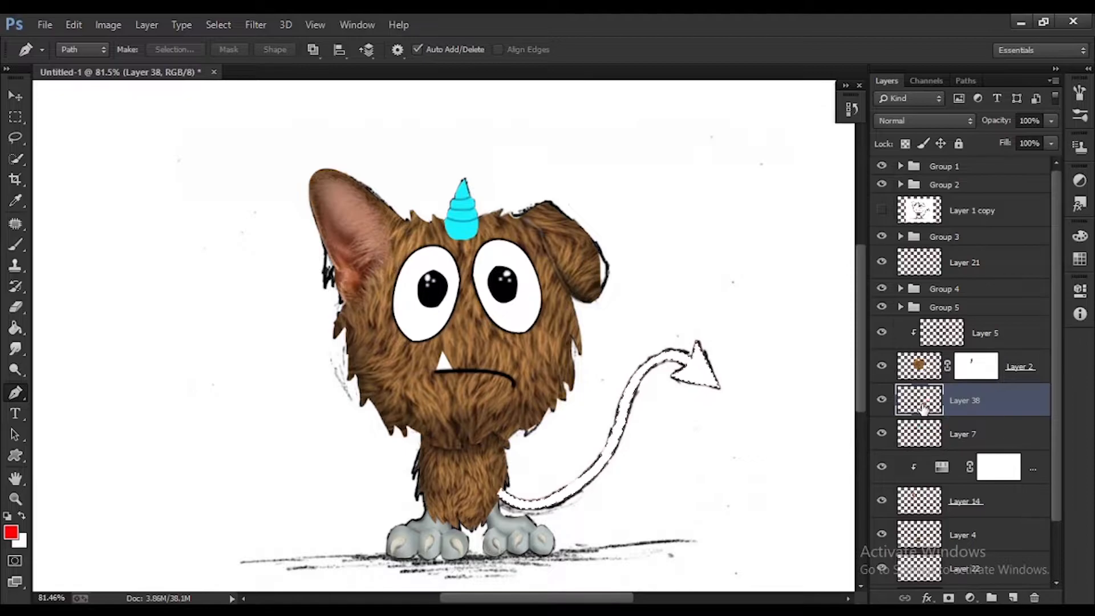
click(21, 515)
scroll(666, 399, up, 5)
scroll(758, 384, down, 1)
key(ctrl+alt+z)
key(ctrl+alt+z)
Add a new layer above Layer 4 and fill the tail selection with red
click(973, 410)
scroll(986, 475, down, 2)
click(986, 475)
click(1012, 598)
key(ctrl+BackSpace)
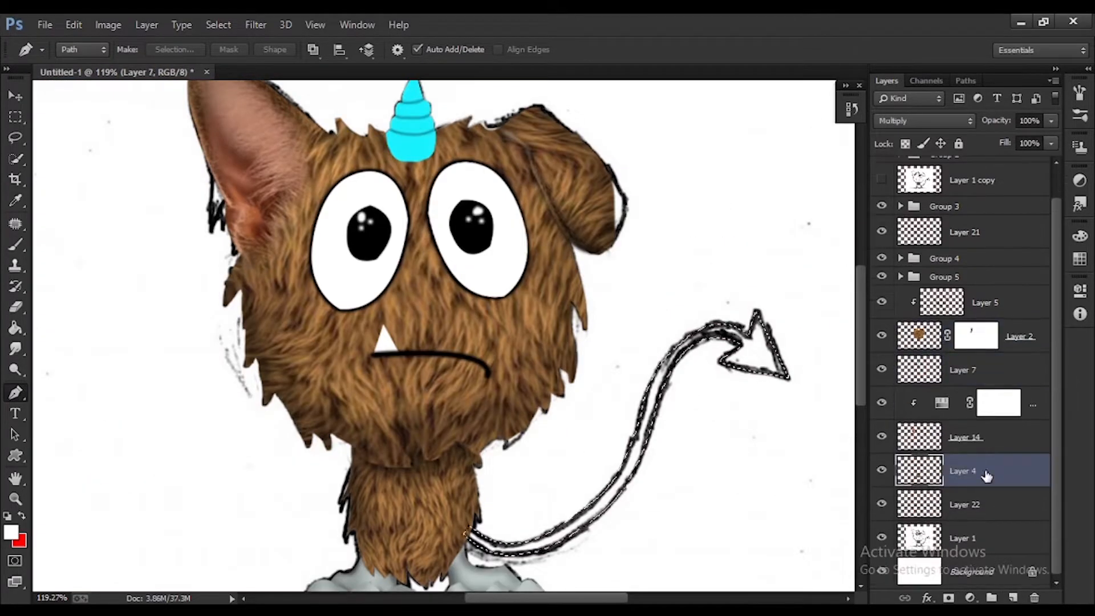
Move the red tail layer, Layer 38, down the stack to below Layer 22
scroll(445, 336, down, 7)
scroll(505, 330, up, 4)
key(v)
click(501, 438)
scroll(501, 438, up, 5)
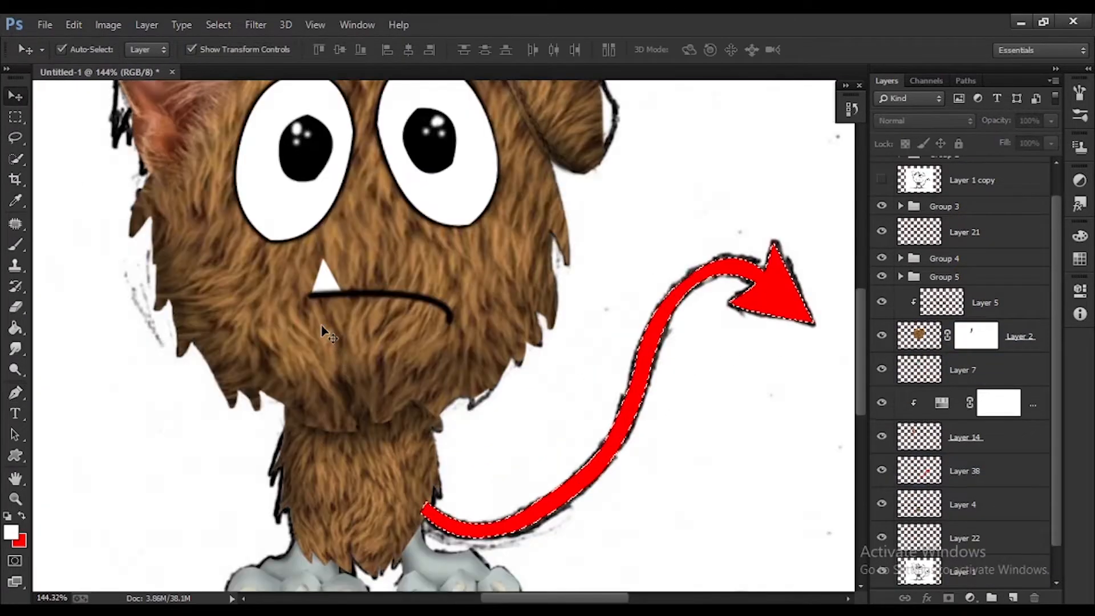
scroll(325, 339, down, 5)
click(995, 477)
scroll(438, 354, up, 5)
drag(919, 470, 901, 486)
scroll(883, 480, down, 1)
drag(912, 442, 913, 486)
scroll(459, 464, up, 10)
scroll(616, 425, down, 2)
Try moving the red tail layer below the sketch on Layer 1
drag(983, 472, 986, 550)
scroll(628, 383, down, 8)
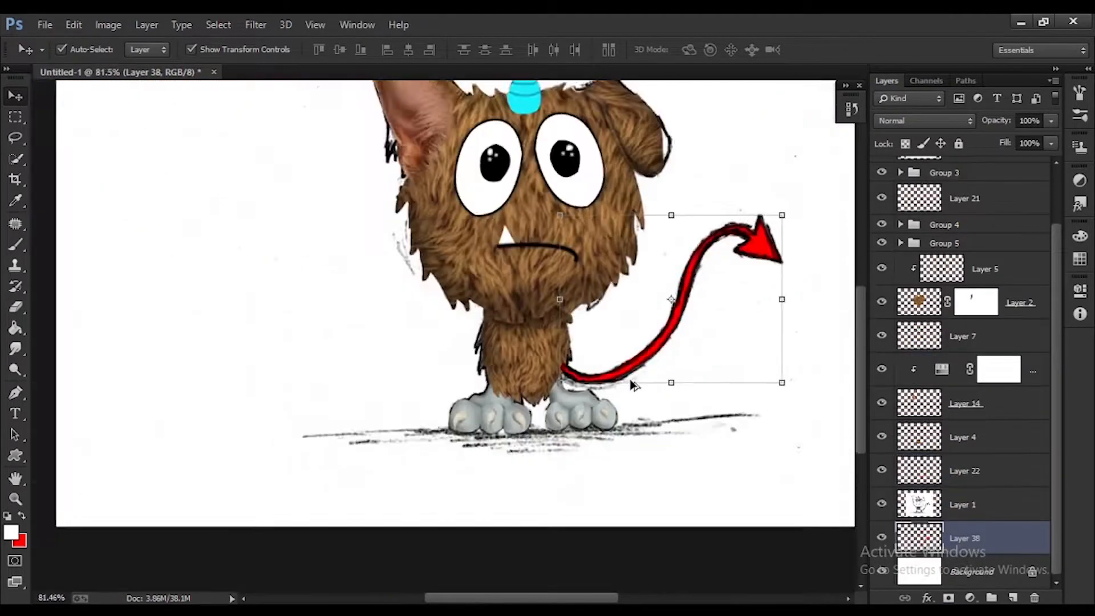
scroll(628, 383, up, 5)
key(ctrl+z)
Narrow the red tail from its body end to 99.41% width
drag(511, 253, 511, 278)
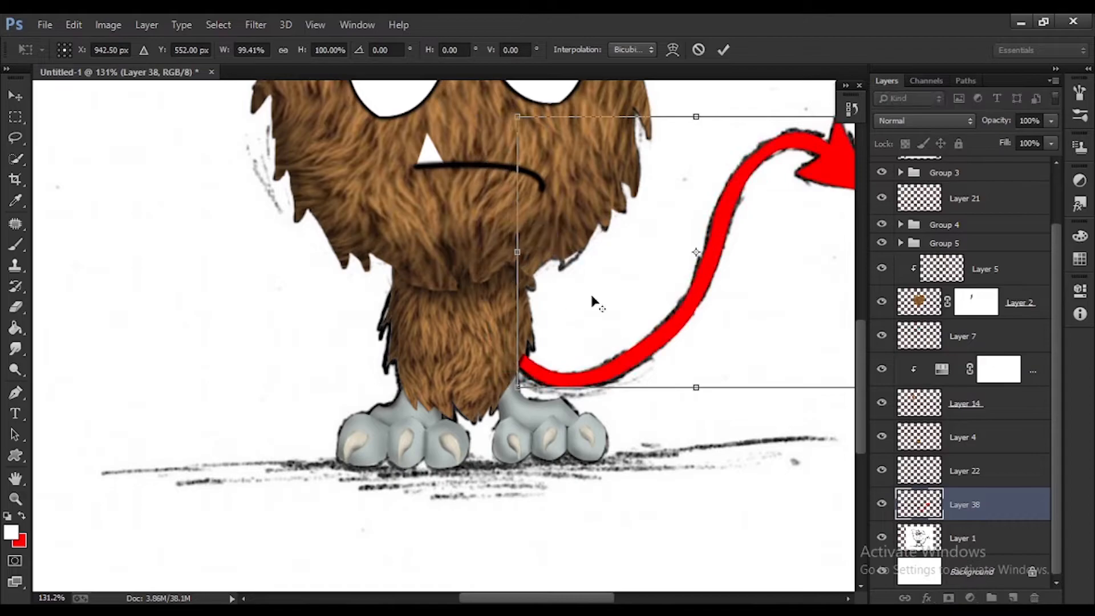
key(Return)
Add a layer mask to the sketch on Layer 1 and get the Brush ready at the tail's base
scroll(558, 310, down, 5)
click(1020, 542)
scroll(558, 310, down, 5)
click(948, 598)
scroll(563, 470, up, 10)
key(b)
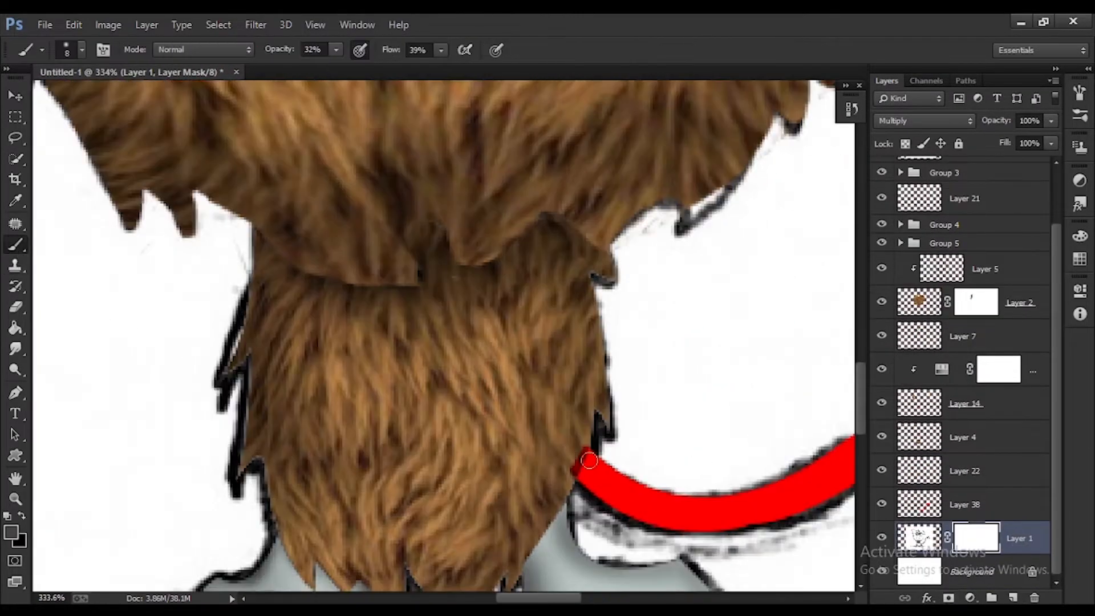
Add a layer mask to the red tail layer, Layer 38
click(964, 504)
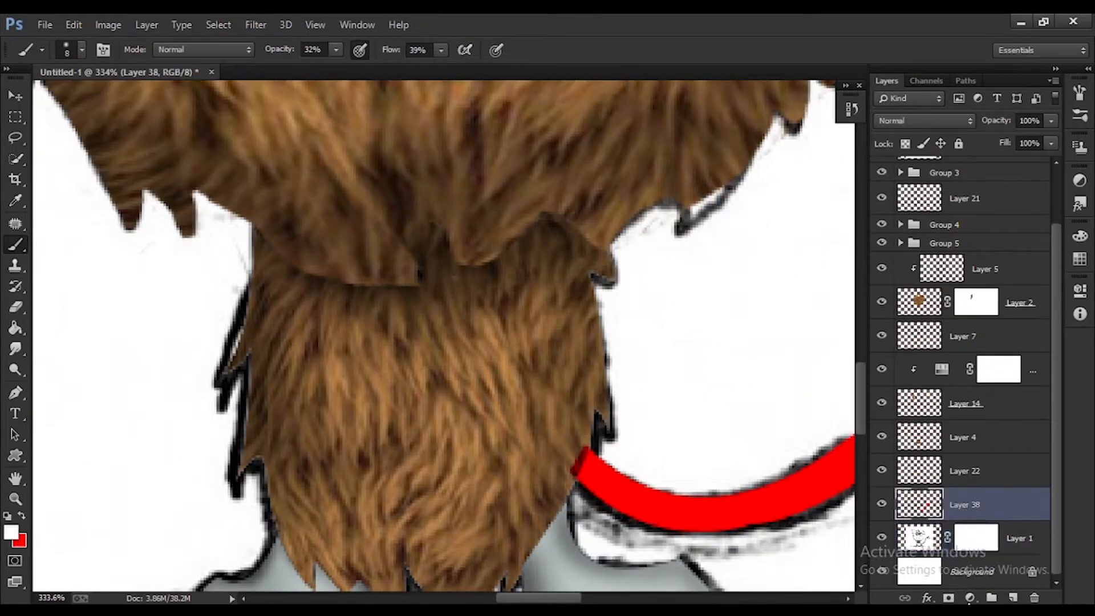
scroll(573, 450, down, 9)
key(v)
click(677, 408)
click(758, 422)
scroll(439, 485, down, 4)
scroll(438, 354, up, 6)
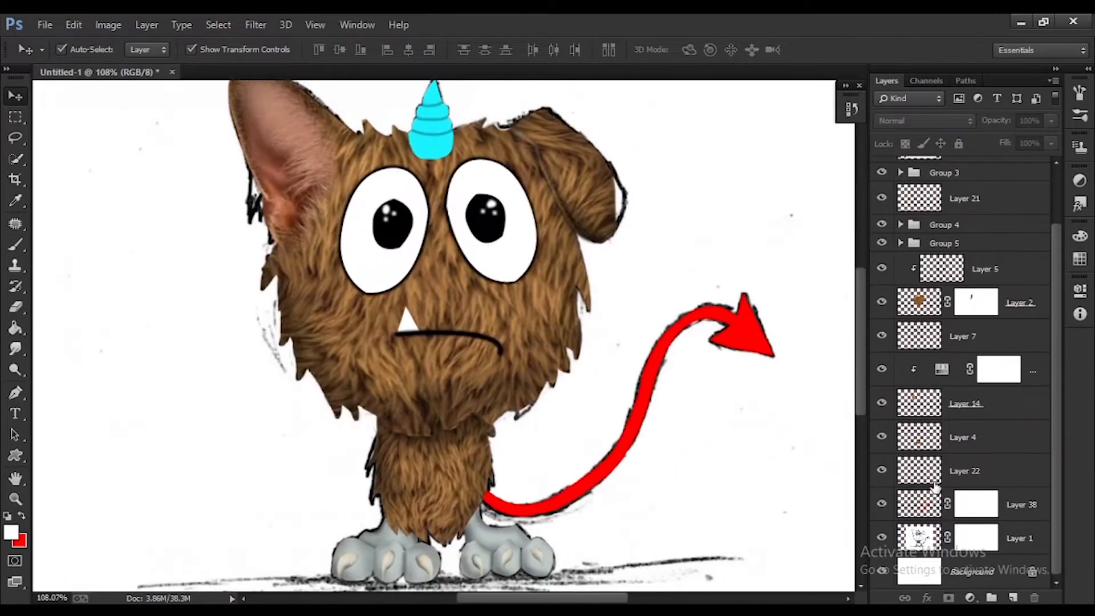
Hide the sketch on Layer 1 and remove the separate mask from the red tail layer
click(881, 538)
right_click(976, 504)
click(903, 390)
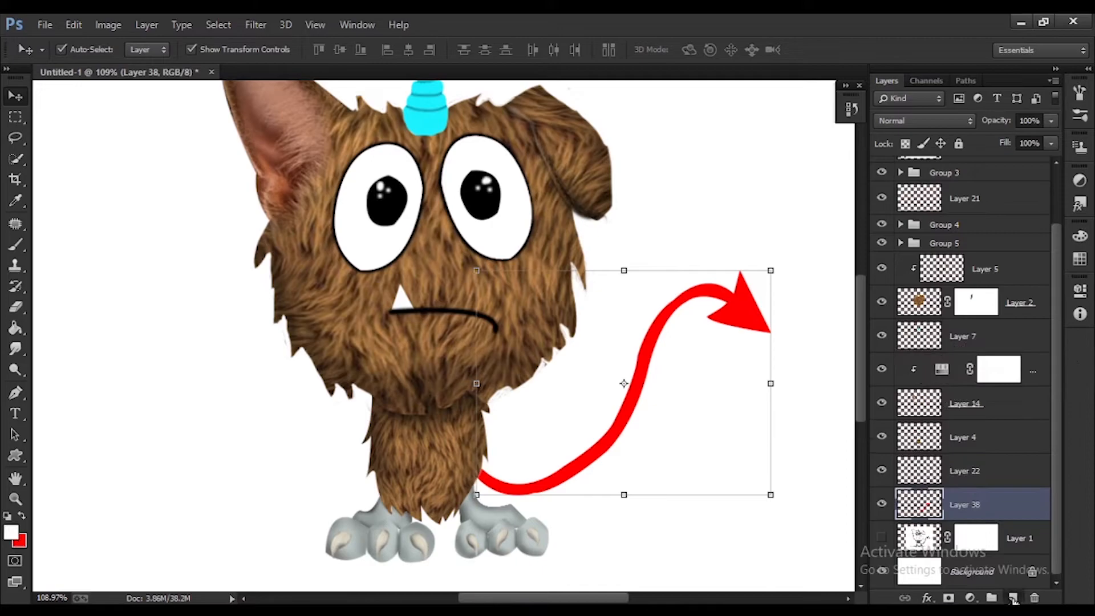
Add a new layer clipped to the red tail layer and prepare a black brush at 22% opacity
click(1013, 598)
alt+click(940, 521)
click(16, 244)
scroll(518, 490, up, 6)
click(12, 535)
click(434, 302)
drag(282, 49, 219, 64)
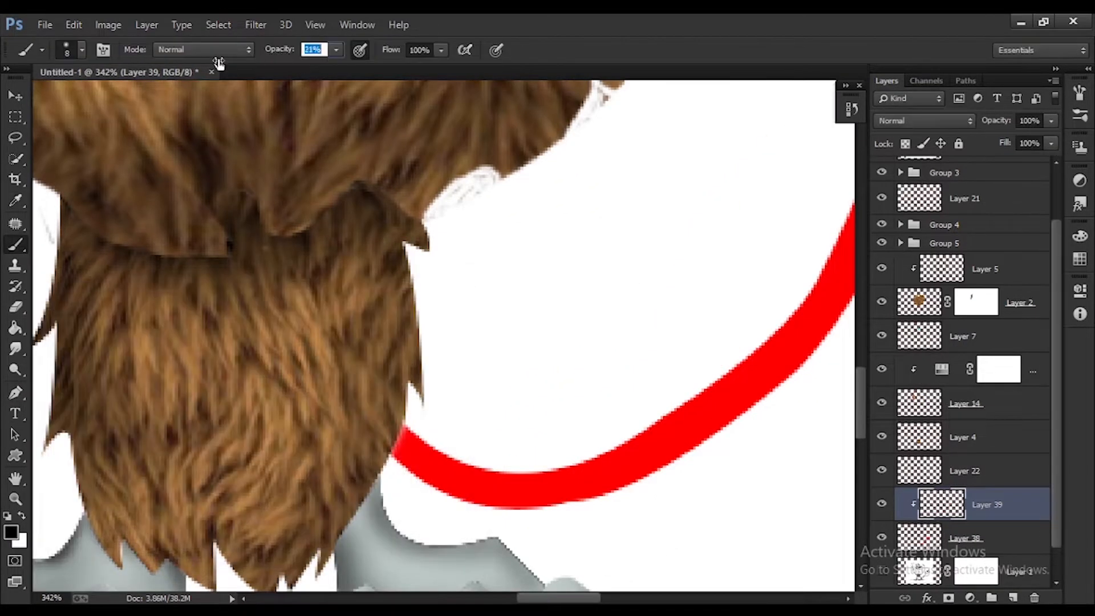
Shade the lower edge of the red tail in black from the body upward, raising the brush to 15 px and 35% flow
scroll(421, 499, up, 1)
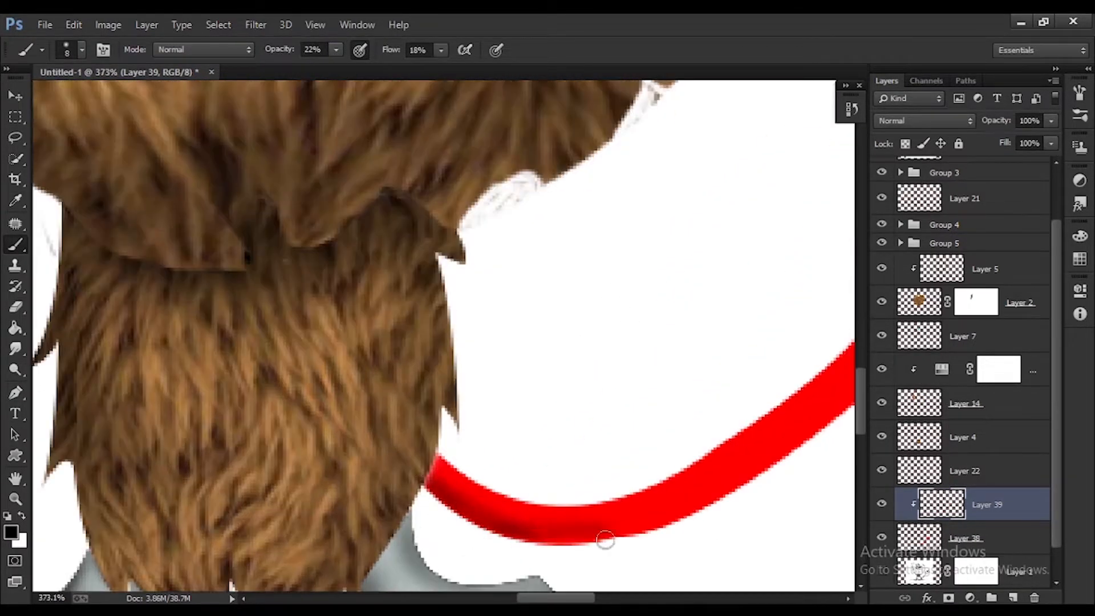
scroll(688, 506, down, 2)
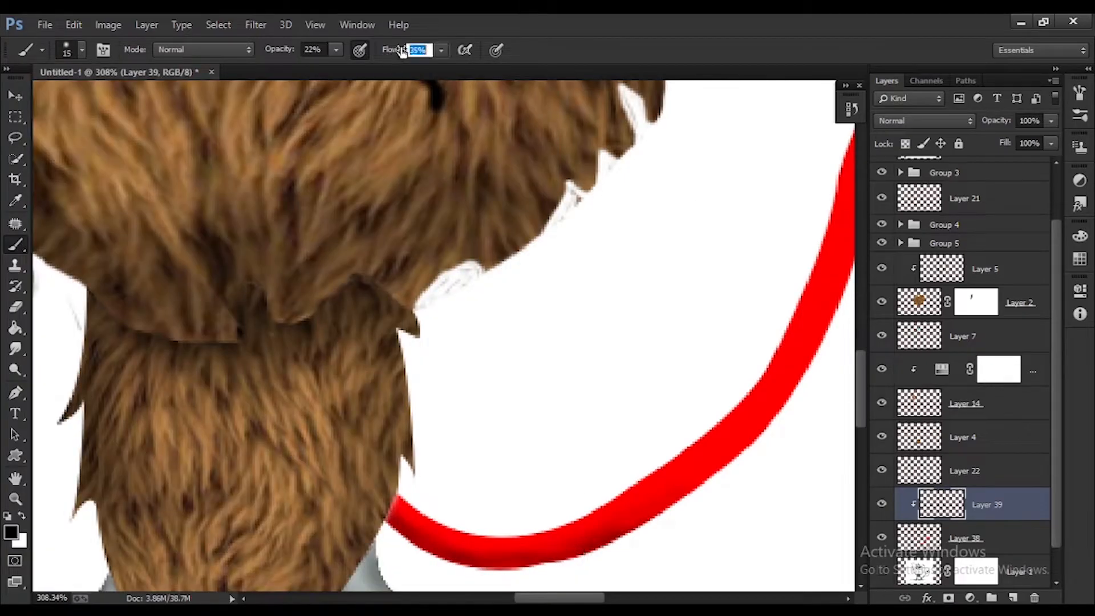
scroll(700, 471, right, 4)
drag(496, 378, 544, 285)
scroll(547, 285, up, 3)
drag(593, 296, 610, 252)
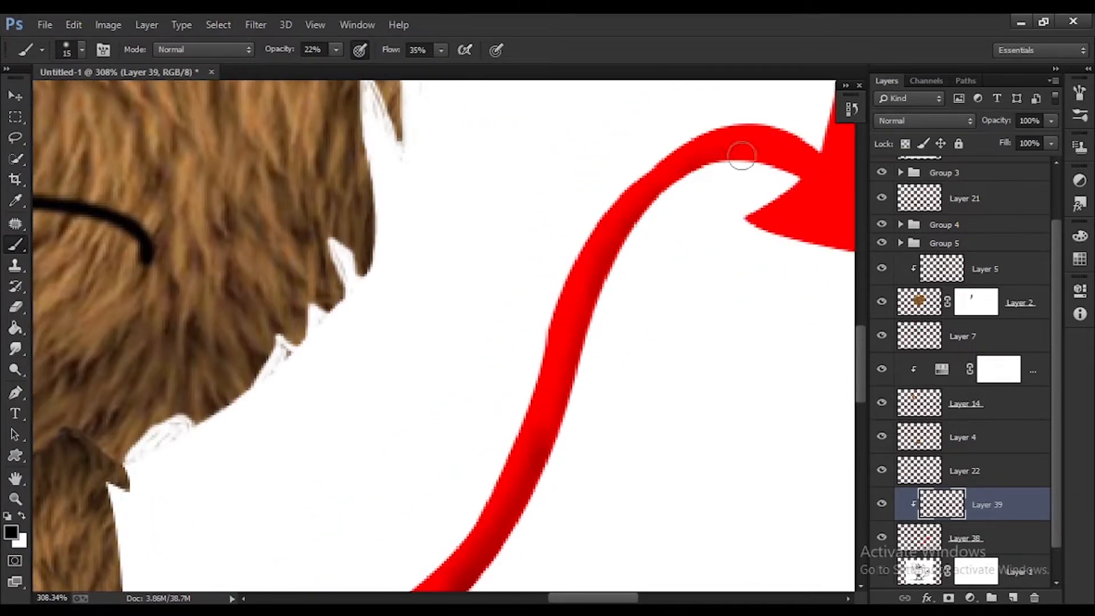
Paint soft black shading into the notches where the tail meets its arrowhead
drag(793, 179, 761, 218)
drag(617, 597, 649, 598)
scroll(550, 167, up, 2)
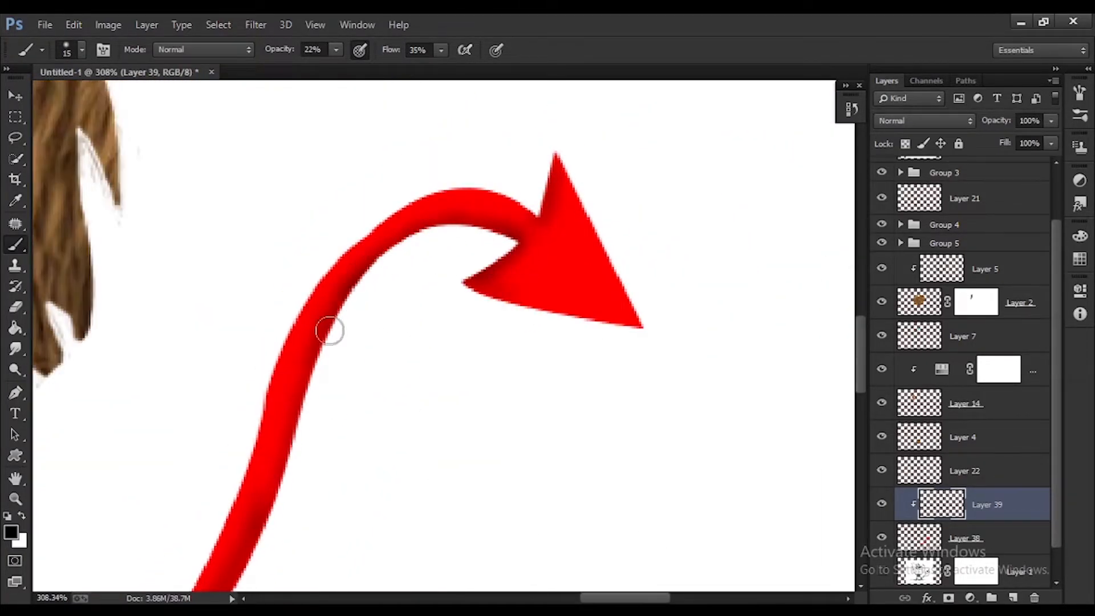
Paint a soft white highlight along the length of the tail with a 9 px brush at 22% opacity
scroll(551, 338, down, 3)
scroll(551, 338, left, 3)
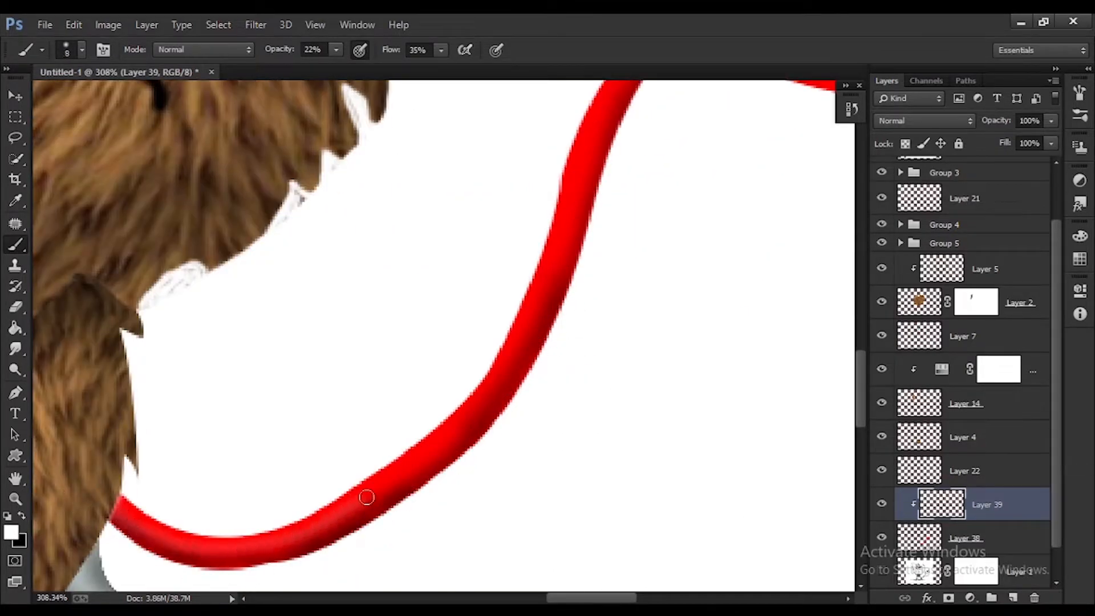
scroll(577, 365, up, 3)
scroll(617, 166, up, 5)
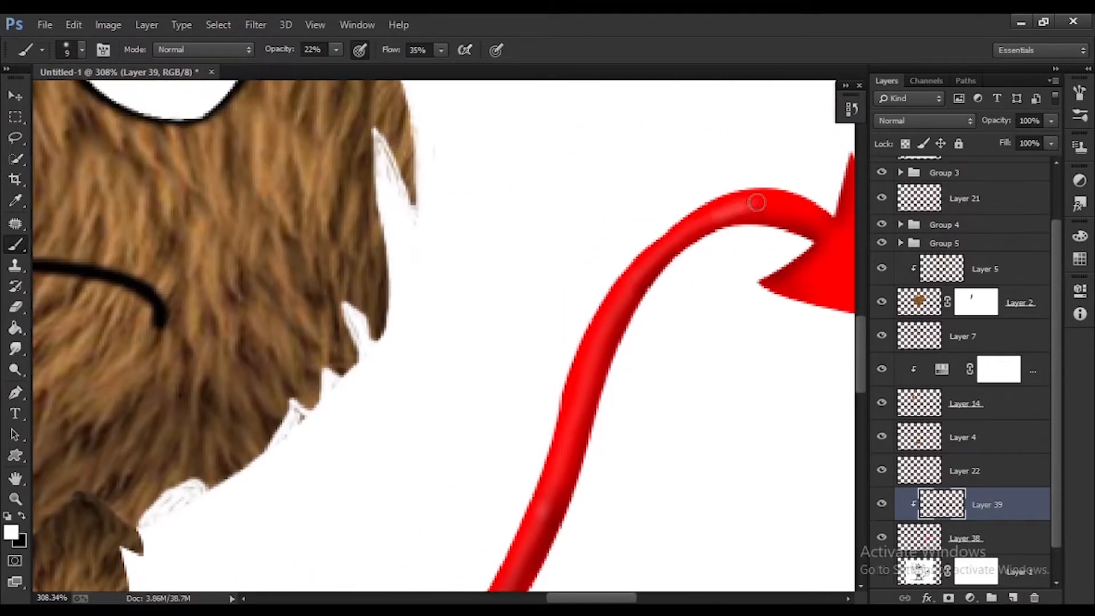
drag(746, 205, 821, 226)
scroll(652, 328, down, 7)
scroll(693, 296, up, 8)
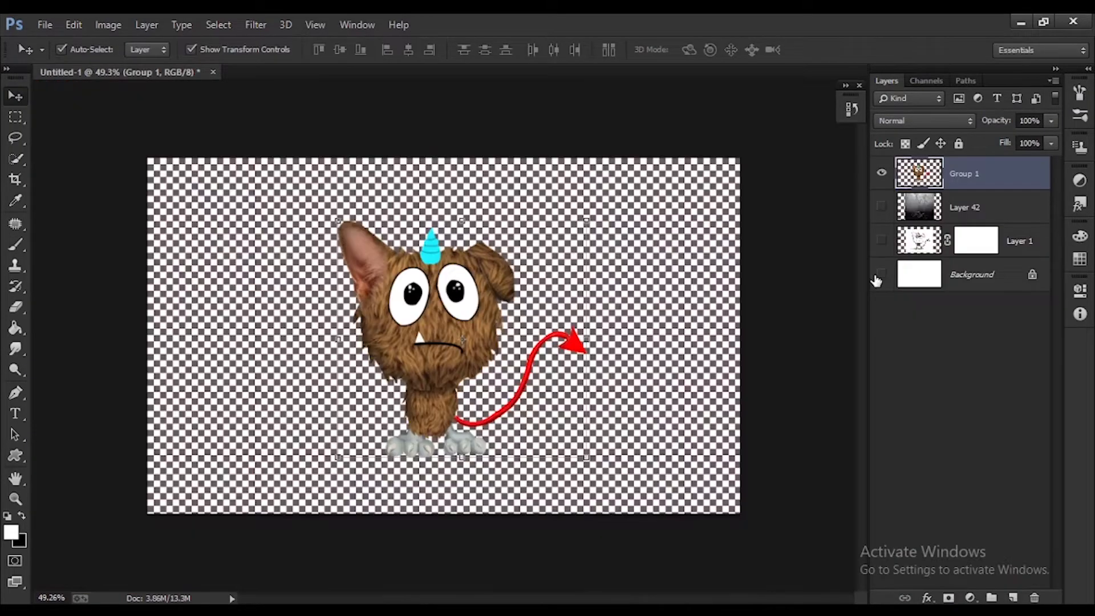
Show the white Background layer and the foggy forest image on Layer 42 behind the monster
click(881, 274)
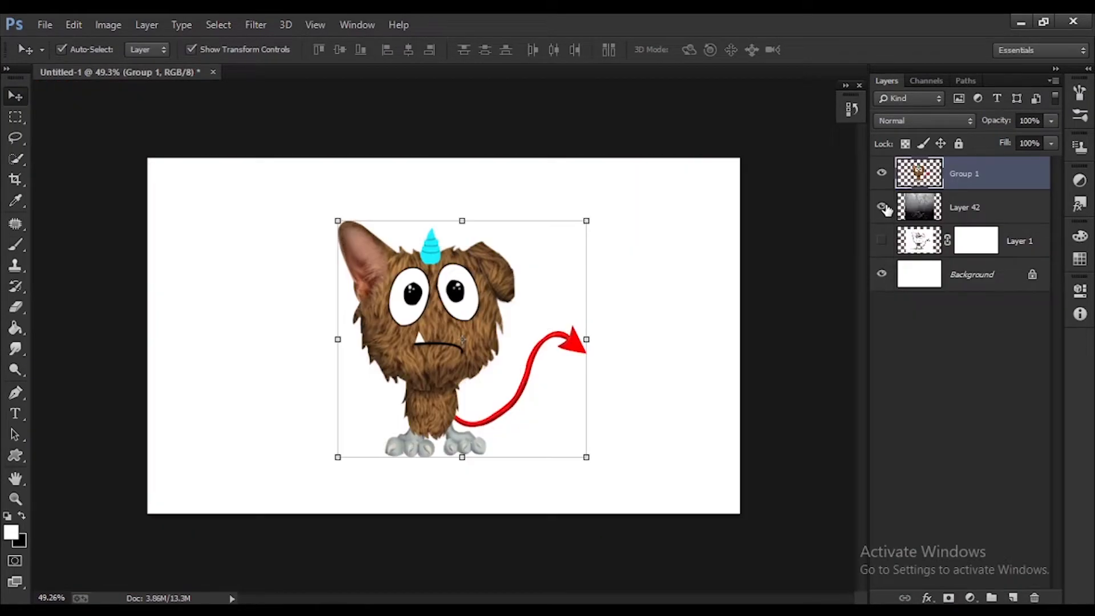
click(881, 207)
scroll(450, 379, up, 3)
scroll(469, 389, down, 4)
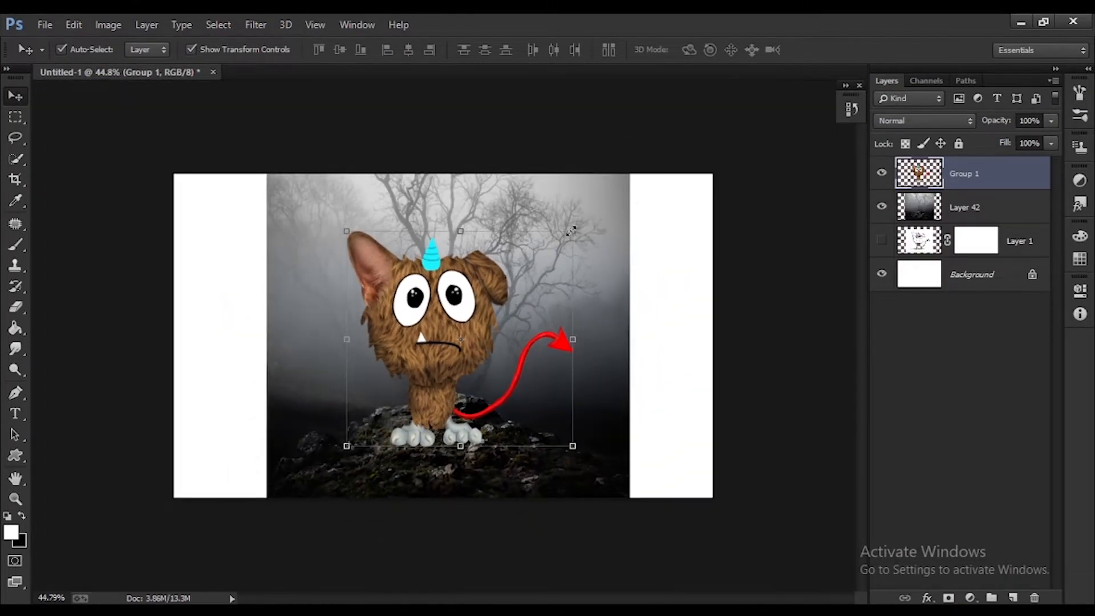
Scale the monster in Group 1 to 74.48% width and 88.15% height, standing on the rock, and apply the transformation
scroll(512, 277, down, 5)
scroll(510, 287, up, 4)
scroll(450, 336, up, 4)
drag(616, 196, 410, 397)
drag(359, 466, 460, 398)
scroll(460, 398, up, 16)
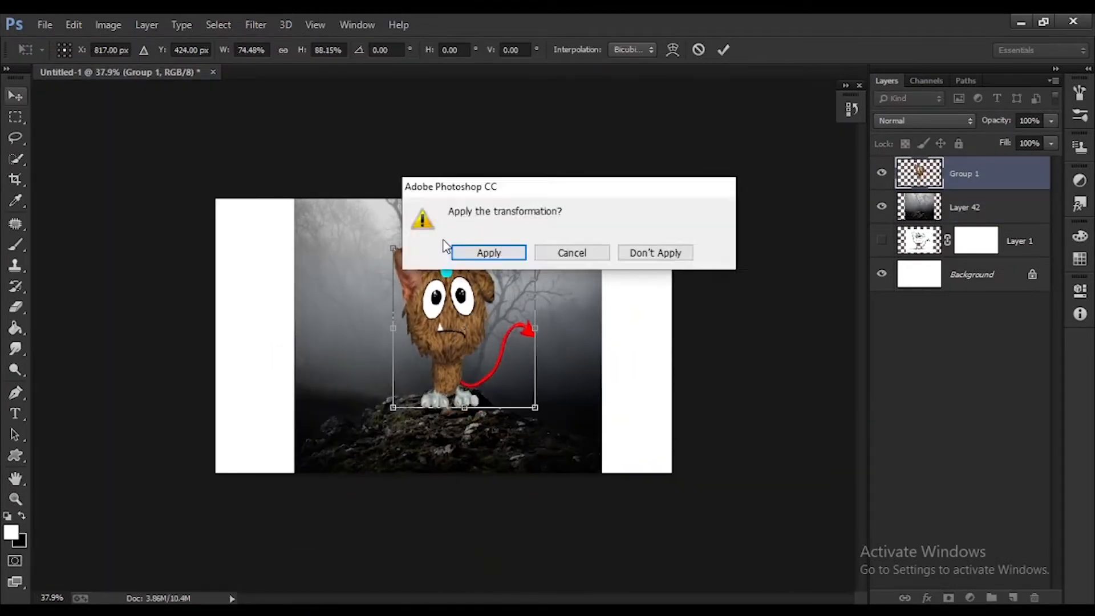
click(468, 251)
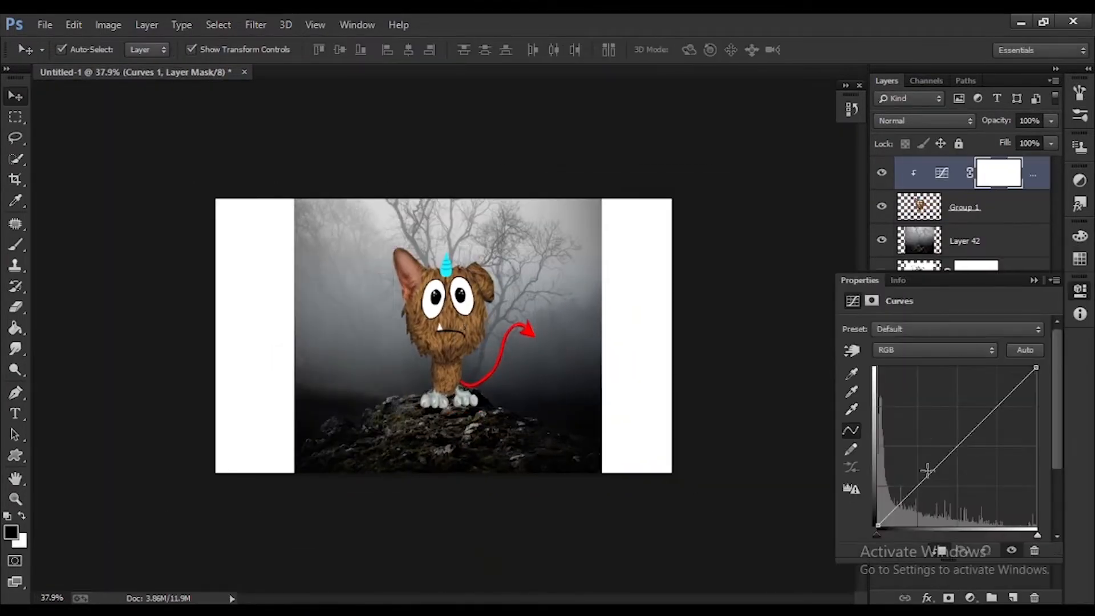
Adjust the Curves layer clipped to Group 1, shifting its shadow point and pulling the lower midtones down
drag(879, 524, 886, 516)
drag(927, 477, 927, 490)
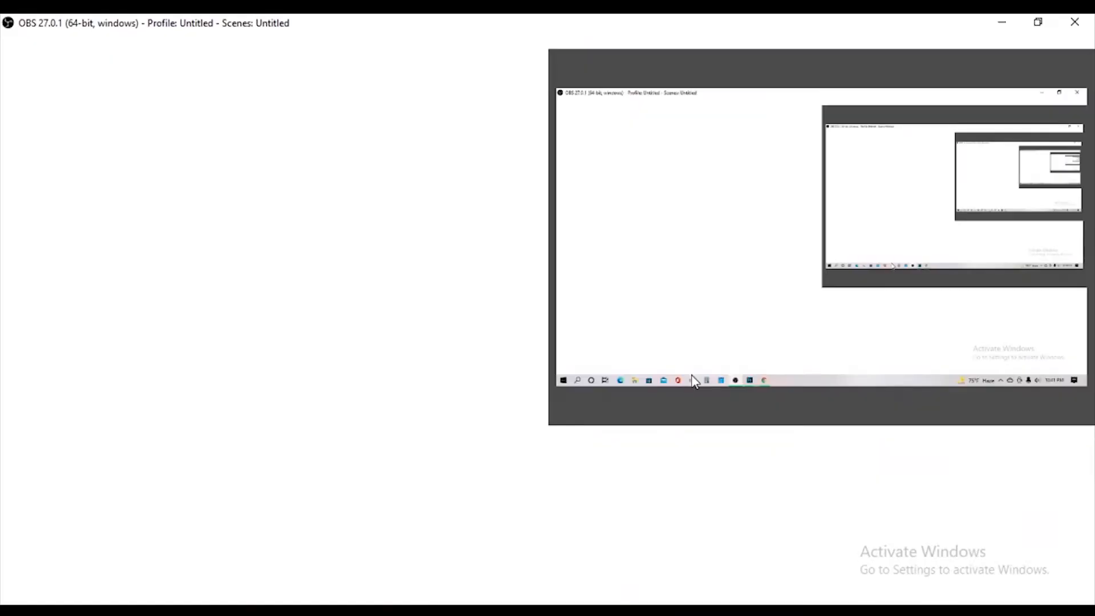
Paint white fog over the rock on Layer 43 with the 1100 px brush, and more fog on a new layer below Group 1
double_click(416, 549)
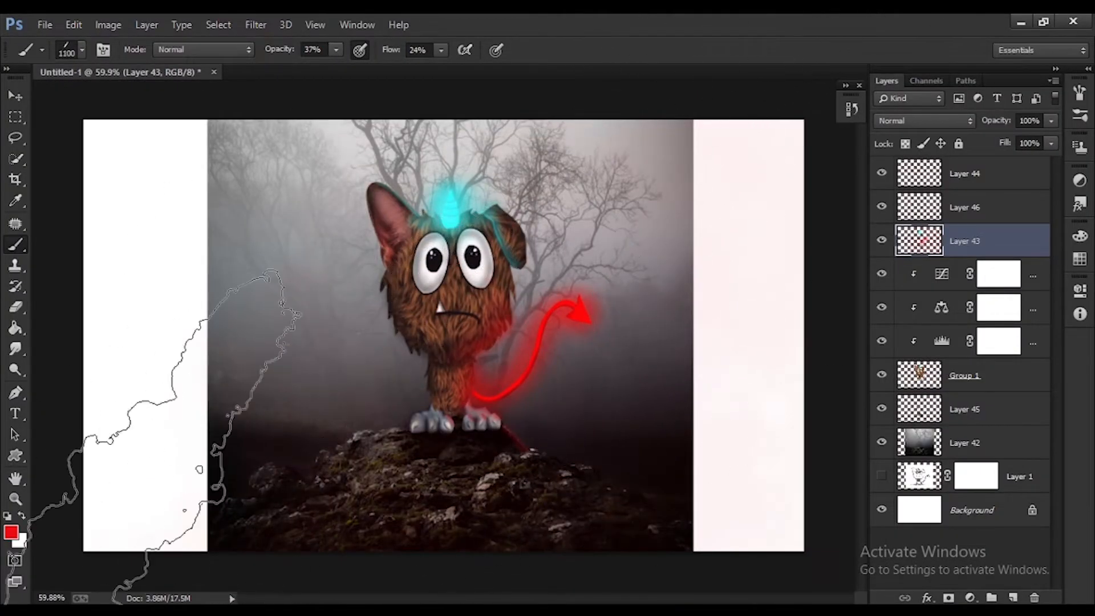
key(x)
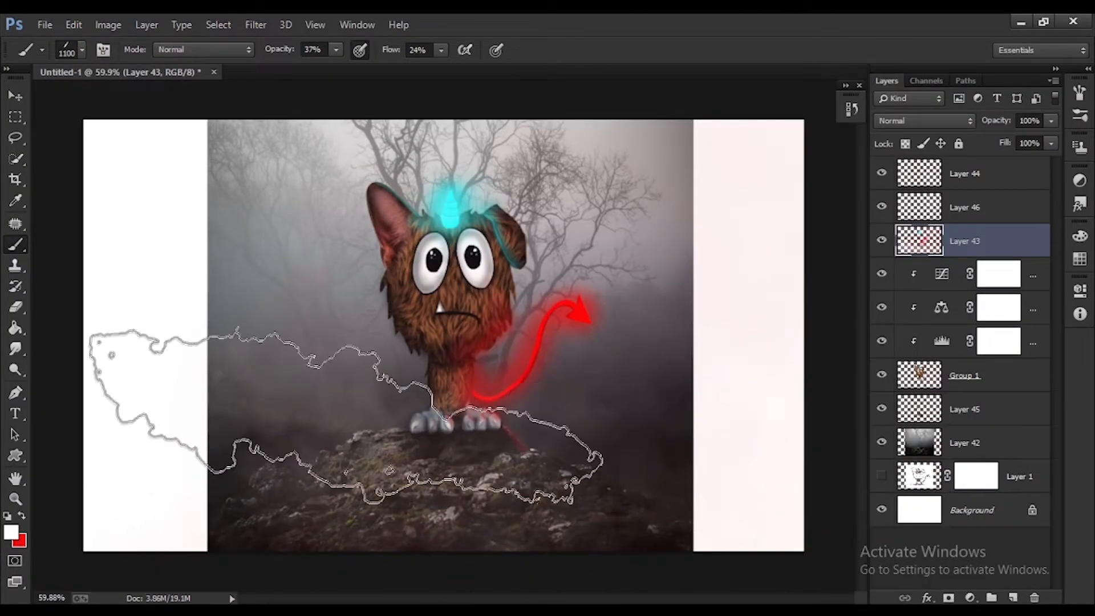
click(998, 375)
click(1012, 597)
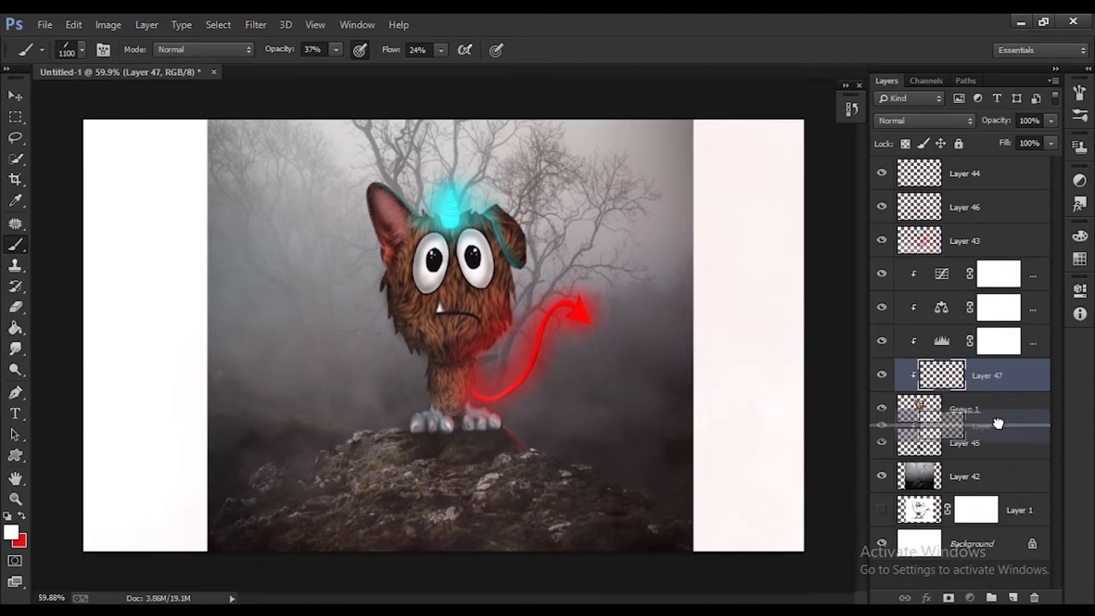
drag(1002, 376, 999, 426)
click(354, 376)
click(787, 417)
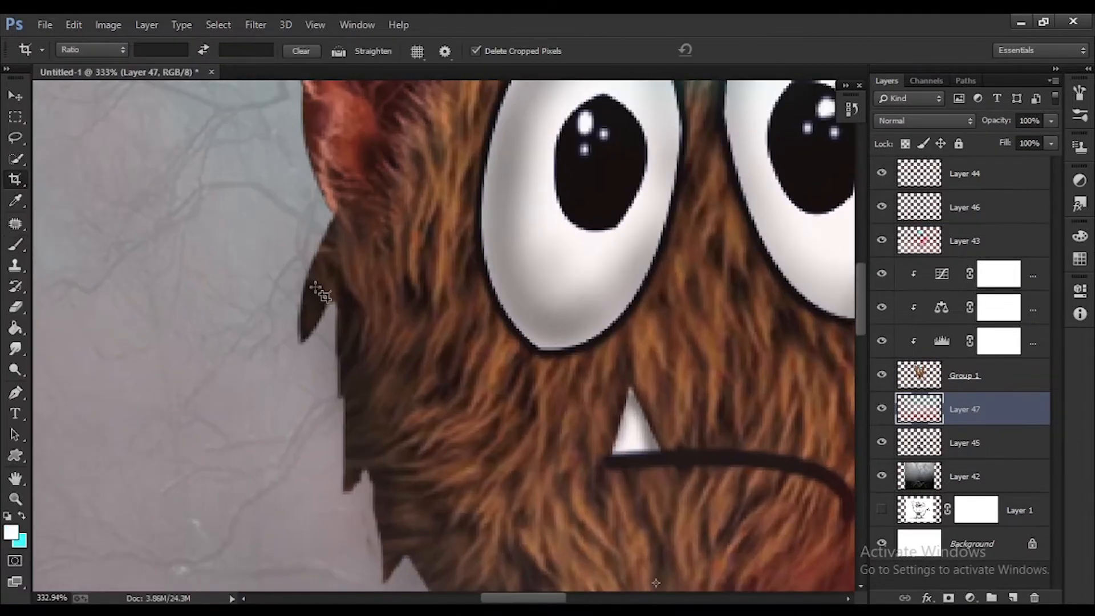
Paint a thin white rim light along the outer edge of the head fur and ear on Layer 43 with a small brush at 45% opacity
scroll(368, 156, up, 2)
scroll(366, 318, down, 1)
drag(425, 299, 436, 382)
scroll(467, 474, down, 2)
drag(463, 291, 480, 400)
scroll(503, 382, down, 1)
drag(518, 360, 579, 477)
scroll(587, 456, down, 2)
drag(536, 220, 526, 274)
drag(530, 273, 491, 278)
key(bracketright)
key(bracketright)
key(bracketright)
key(bracketright)
key(bracketright)
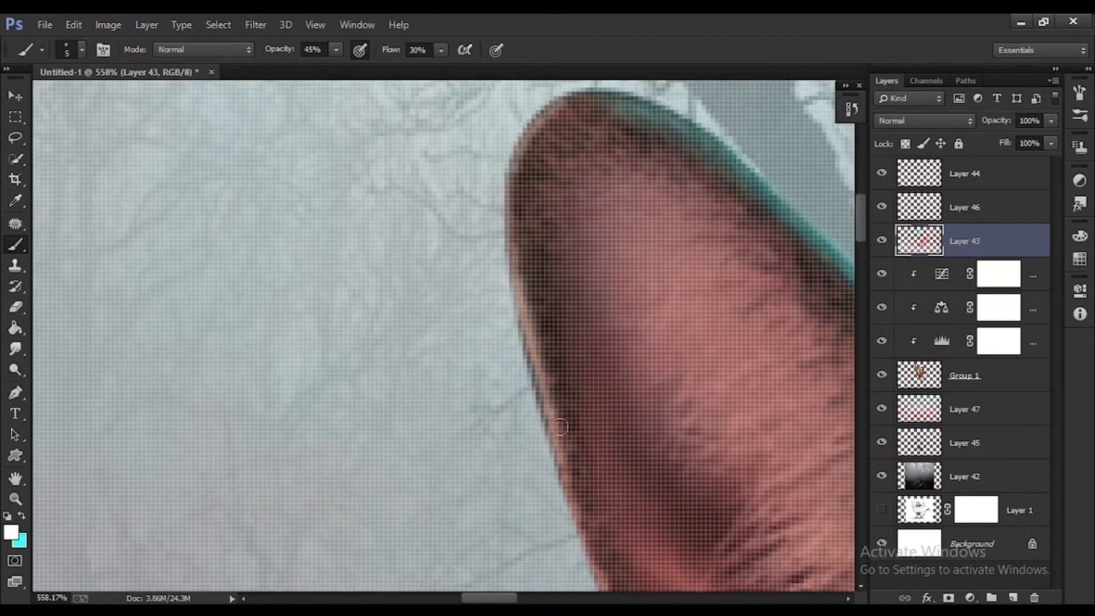
scroll(634, 283, down, 4)
scroll(445, 337, down, 5)
scroll(418, 313, down, 5)
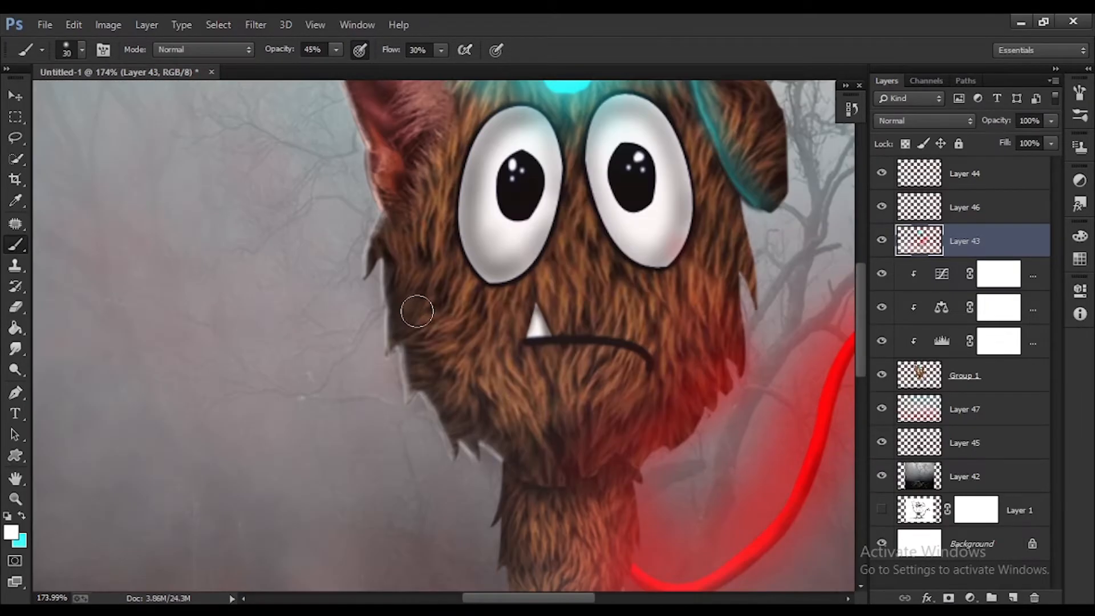
Extend the white rim light down the outer edge of the neck to the foot with a 4 px brush
scroll(418, 313, up, 5)
key(bracketleft)
drag(503, 467, 483, 556)
scroll(483, 556, down, 3)
scroll(482, 556, down, 4)
scroll(399, 338, up, 6)
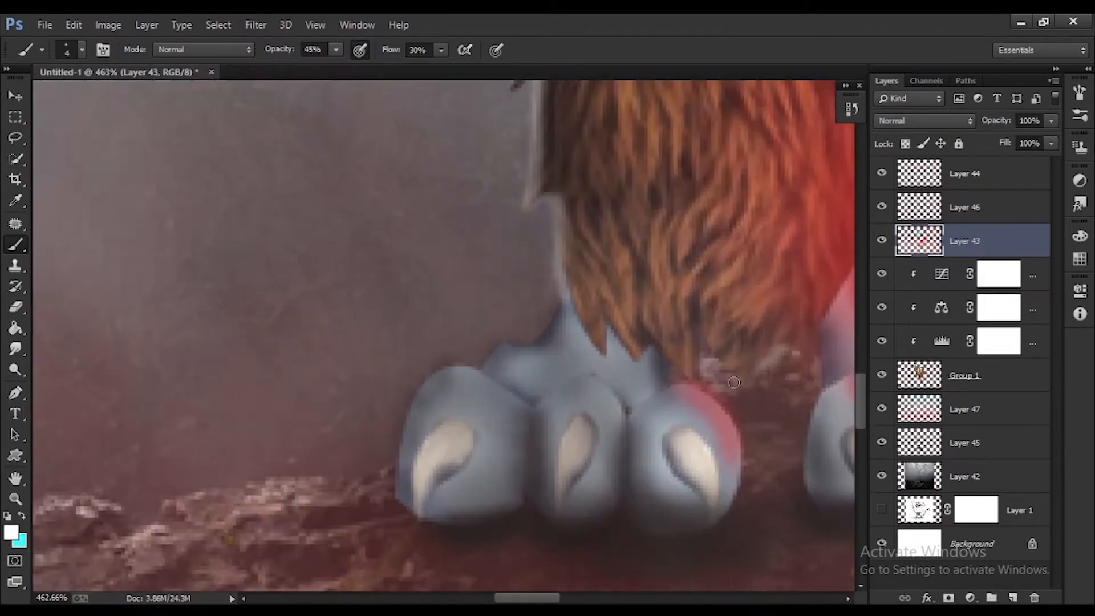
key(bracketleft)
key(bracketleft)
scroll(399, 338, down, 10)
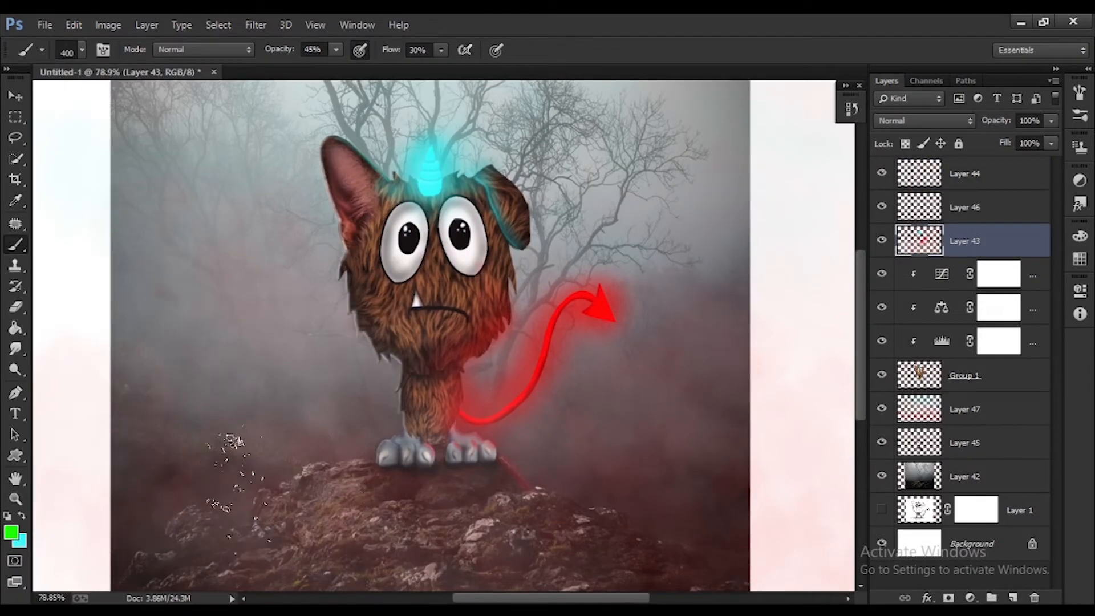
scroll(443, 335, down, 3)
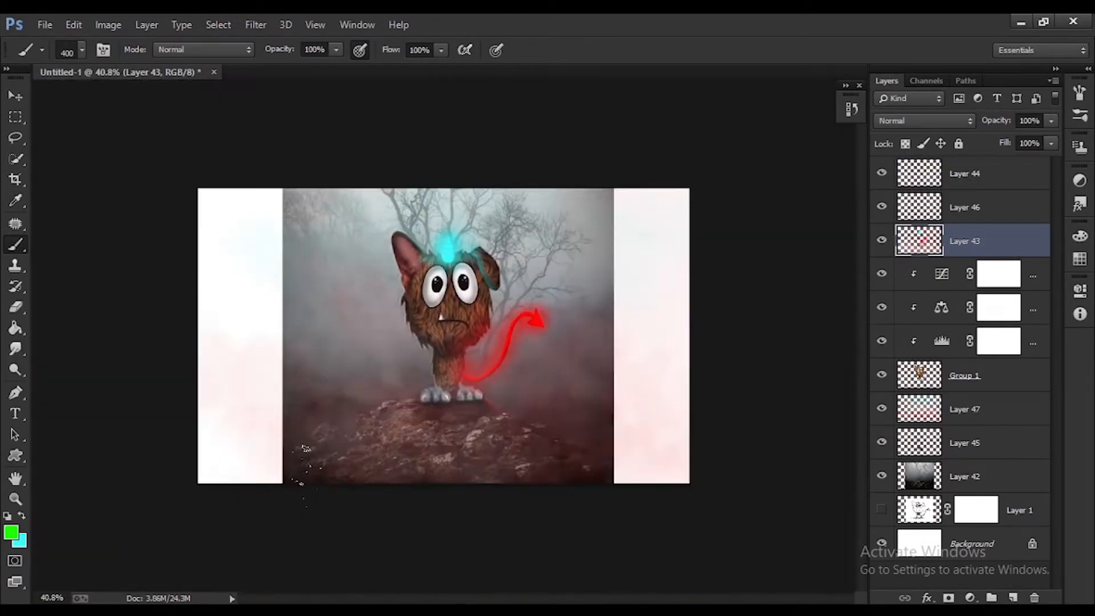
key(F5)
click(823, 139)
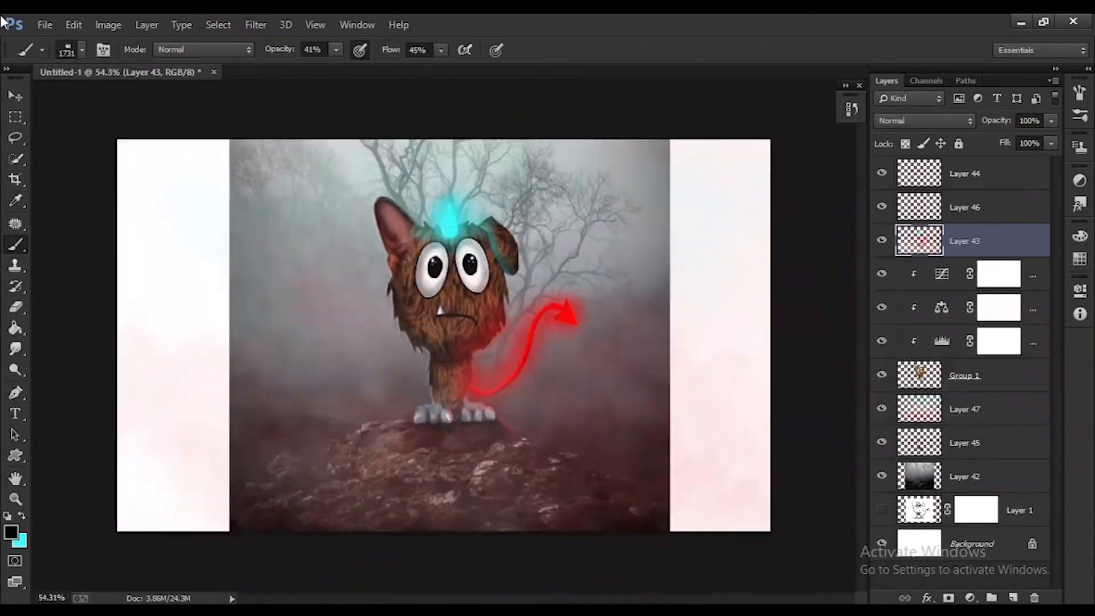
click(82, 49)
scroll(269, 391, down, 3)
click(570, 353)
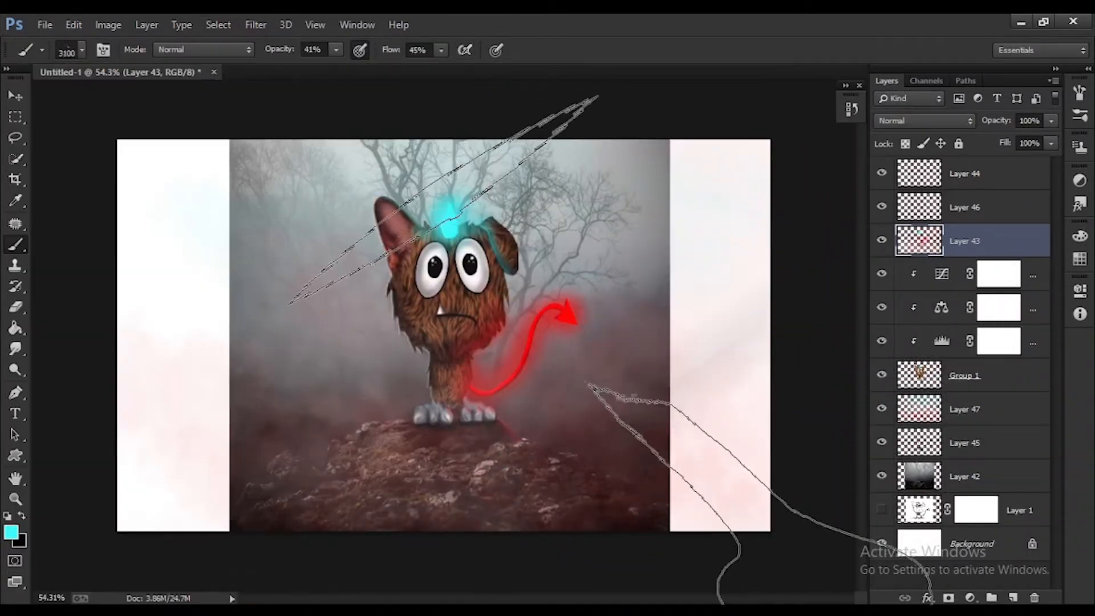
click(81, 50)
scroll(514, 542, down, 2)
click(84, 52)
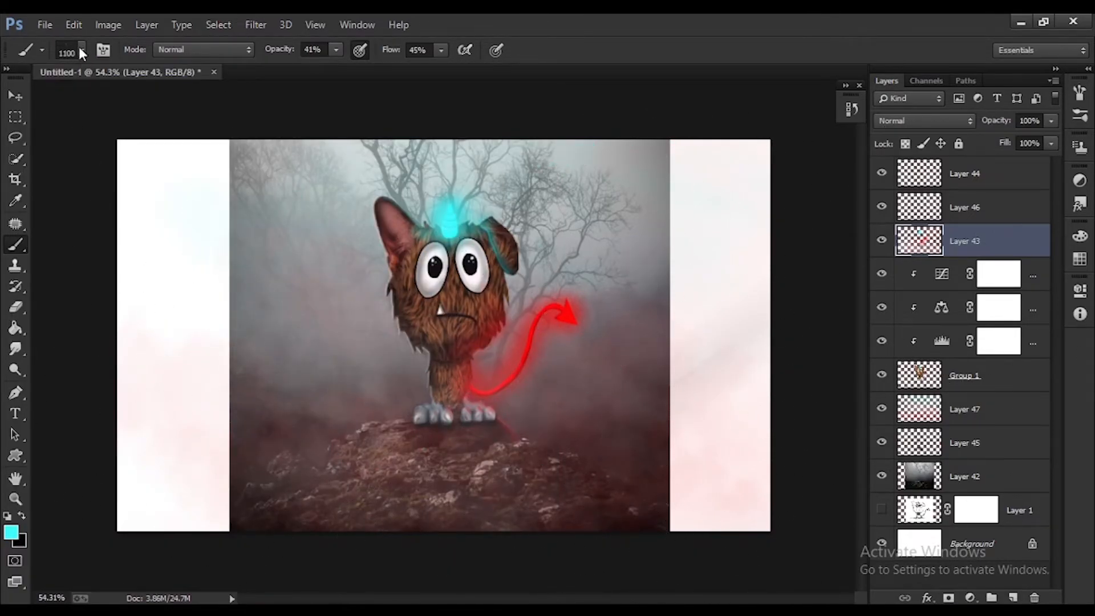
Try to paint bright green smoke across the rocky ground on Layer 43 with a 675 px smoke brush
click(82, 52)
scroll(503, 458, down, 5)
click(11, 531)
click(274, 452)
click(420, 313)
click(732, 522)
click(1079, 93)
click(251, 450)
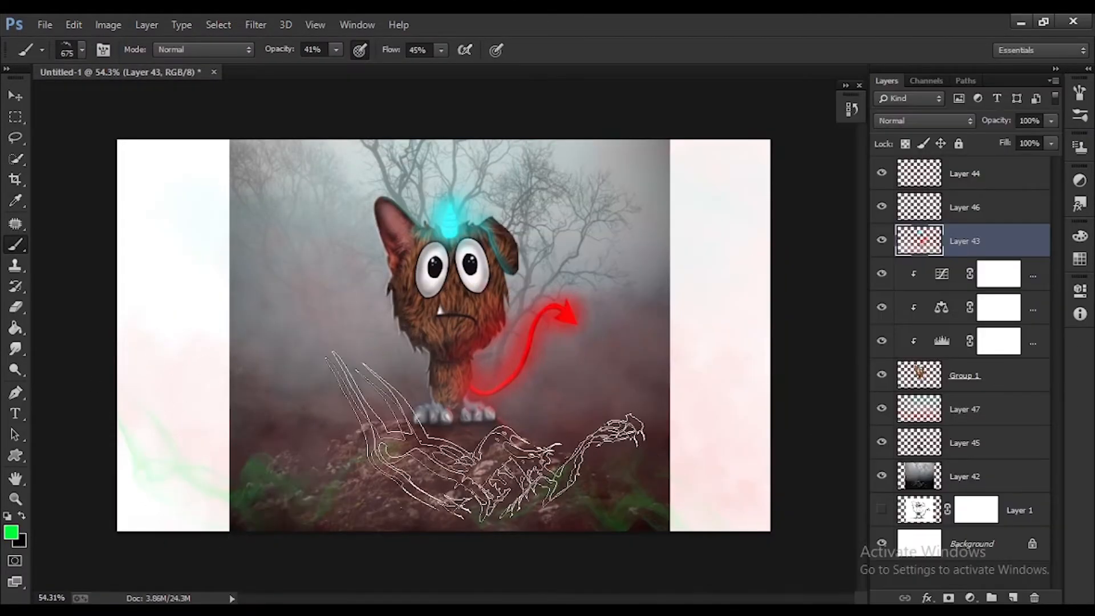
Paint smoke rising from the tail's arrowhead on Layer 43 with a 200 px smoke brush in red sampled from the tail
alt+click(562, 308)
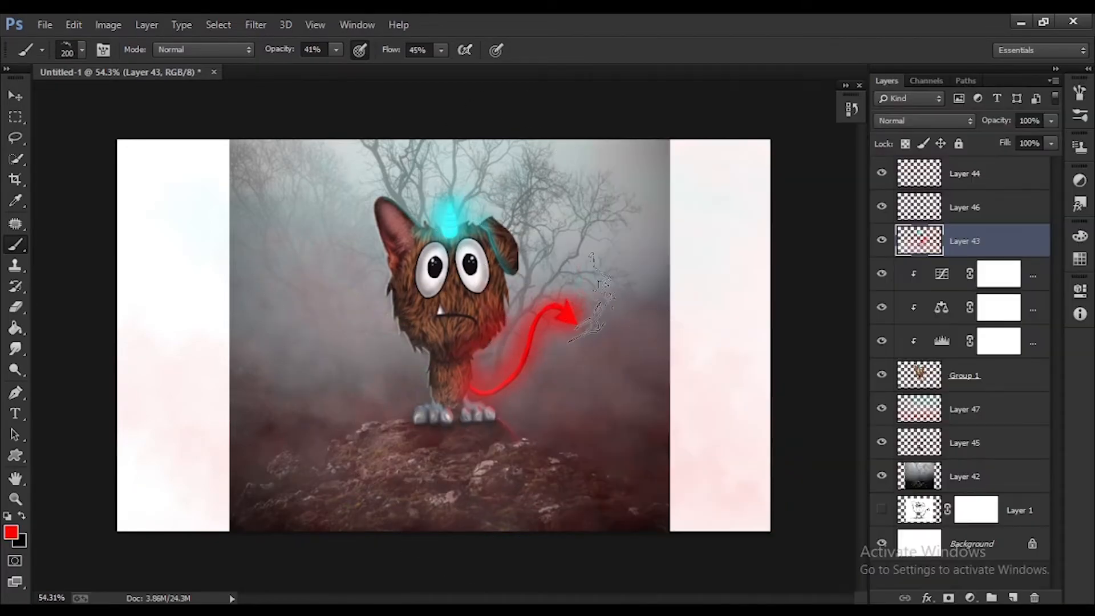
scroll(527, 339, up, 3)
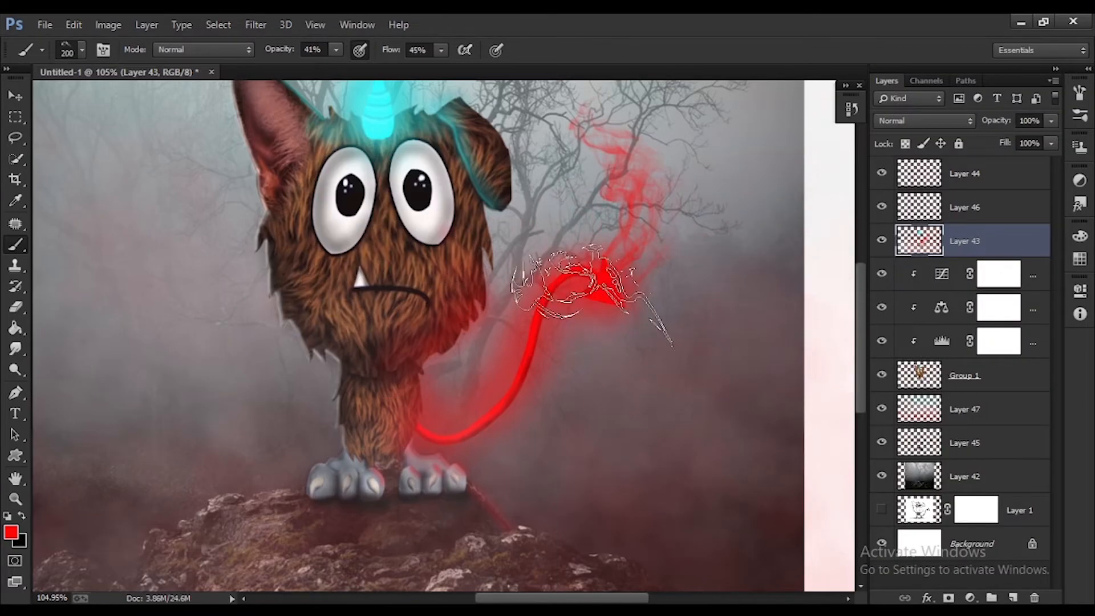
scroll(645, 412, down, 7)
click(82, 51)
click(41, 179)
scroll(635, 318, up, 6)
mouse_move(512, 362)
mouse_down()
mouse_move(513, 171)
mouse_move(515, 401)
mouse_up()
scroll(635, 318, down, 6)
scroll(502, 314, up, 4)
Spread more red smoke around the tail on Layer 47 with a 675 px smoke brush, undo the misplaced smoke and deselect the layers
click(82, 51)
click(313, 319)
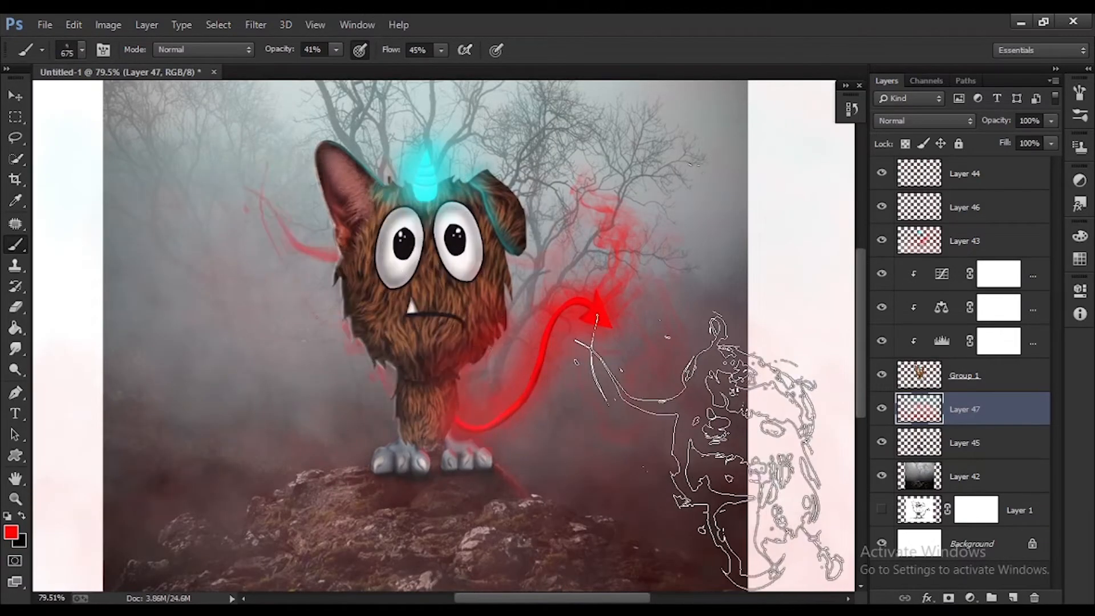
scroll(627, 376, down, 6)
key(ctrl+z)
click(576, 291)
scroll(569, 353, up, 5)
scroll(354, 176, up, 9)
scroll(354, 175, down, 11)
click(15, 96)
click(62, 171)
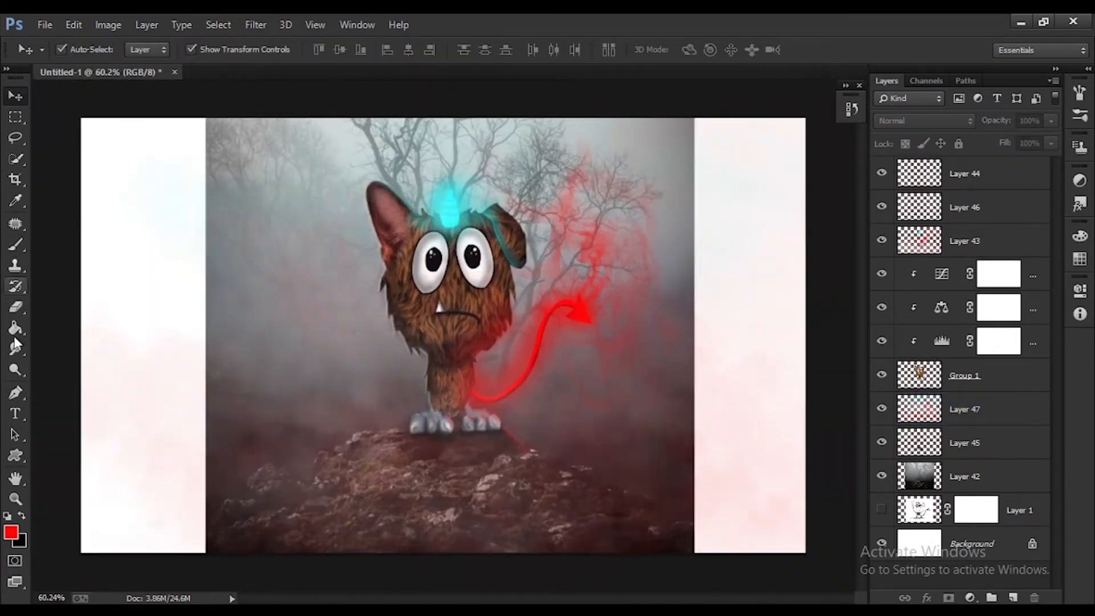
Try the 500 px circles brush and the 4133 px flare brush in cyan on Layer 43, and undo the last stroke
key(b)
click(82, 49)
scroll(512, 443, up, 10)
double_click(457, 556)
ctrl+click(342, 496)
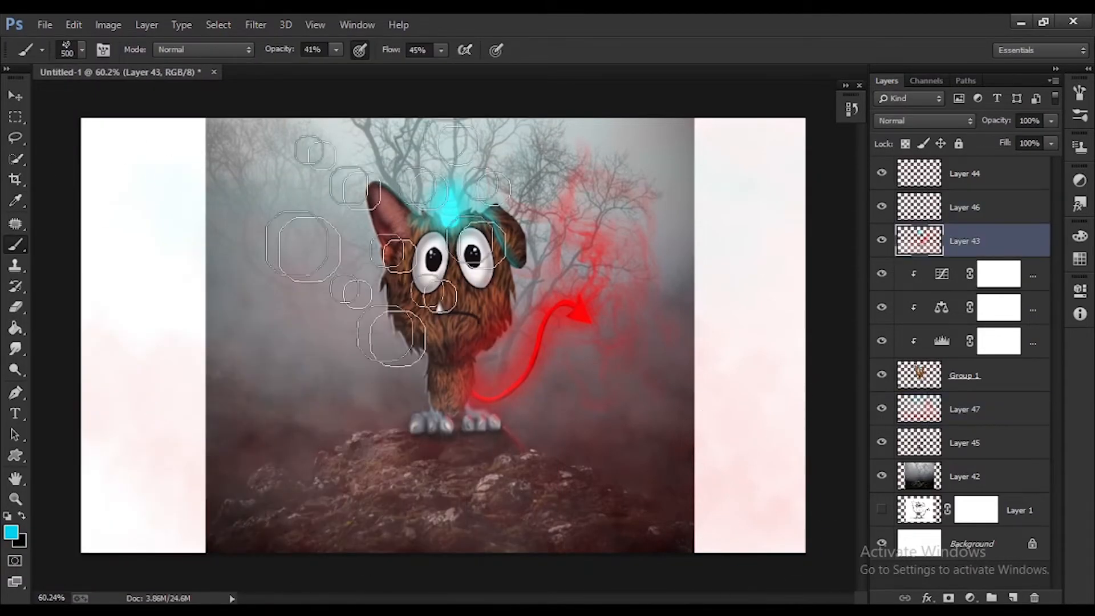
click(82, 50)
double_click(447, 493)
right_click(493, 319)
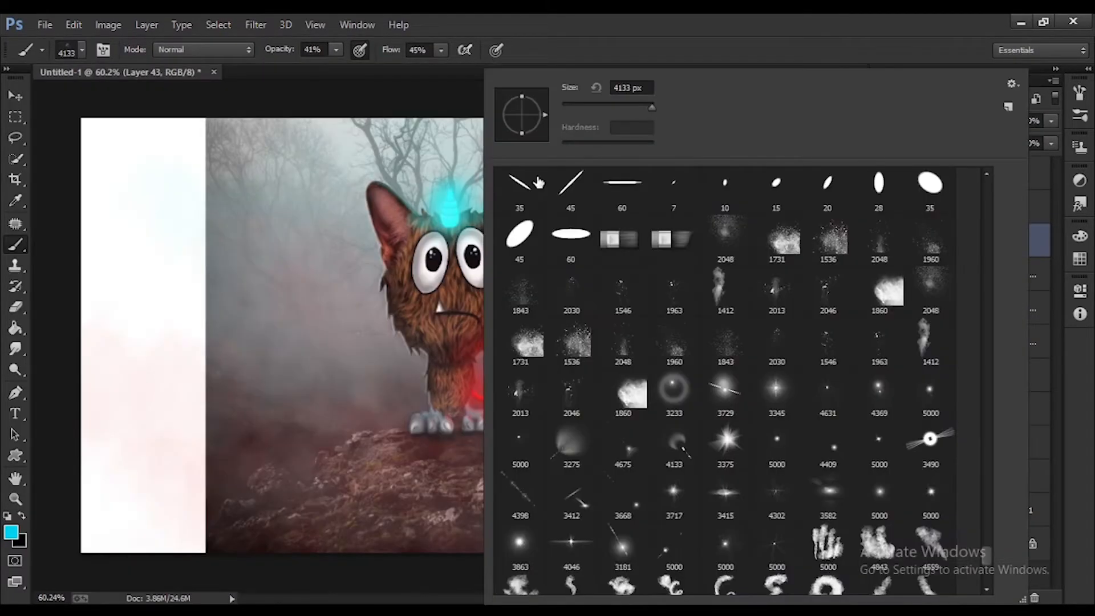
key(Escape)
key(ctrl+z)
Paint a cyan light reflection inside the monster's eye with an 80 px brush at 100% opacity
click(83, 49)
double_click(520, 345)
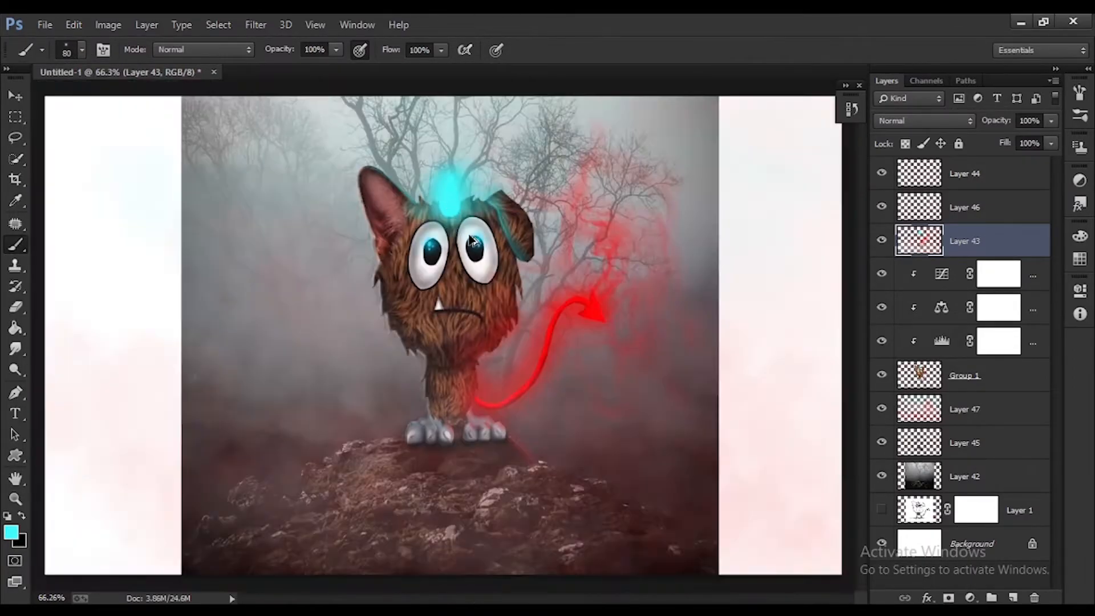
scroll(471, 240, up, 3)
scroll(501, 370, down, 2)
Paint faint black smoke wisps across the background on Layer 47 with a 675 px smoke brush at 41% opacity and 27% flow
click(82, 49)
drag(509, 490, 510, 526)
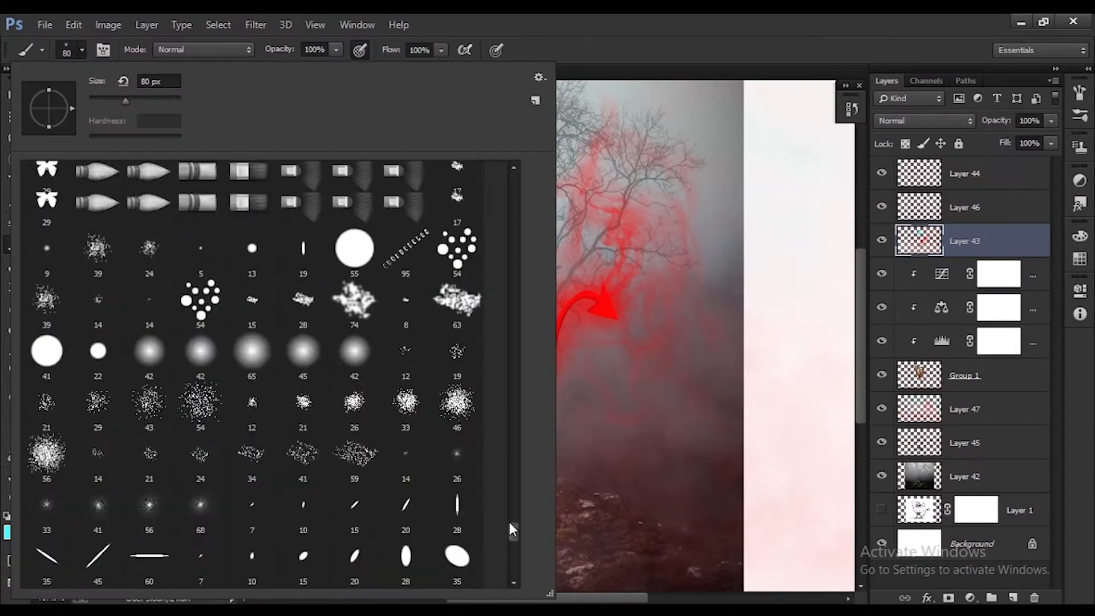
double_click(456, 491)
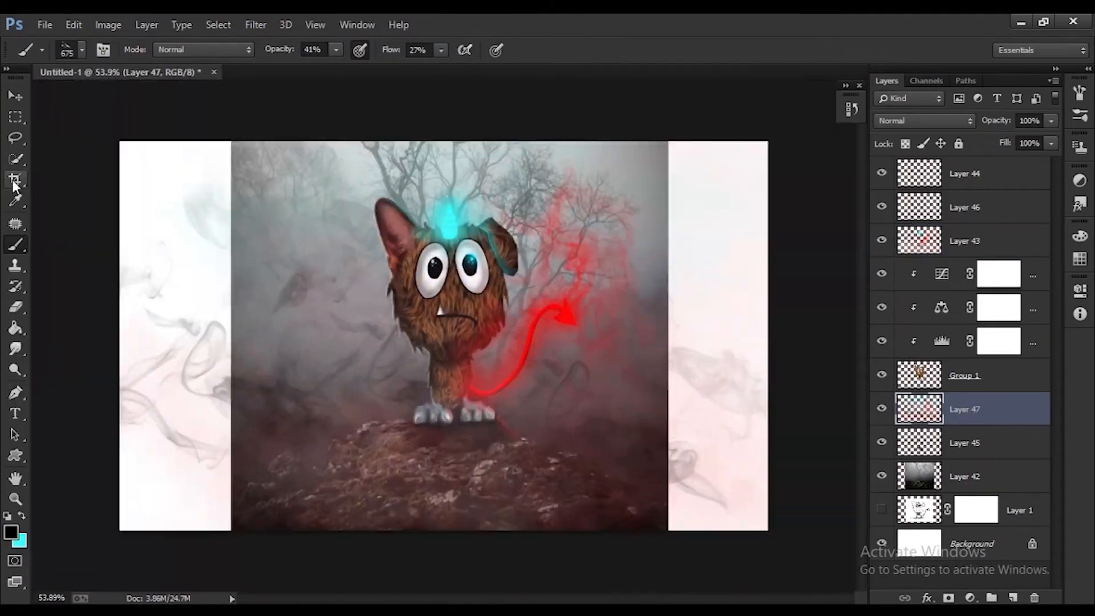
Merge the artwork's layers into a single Layer 44 and duplicate it
shift+click(970, 173)
right_click(987, 410)
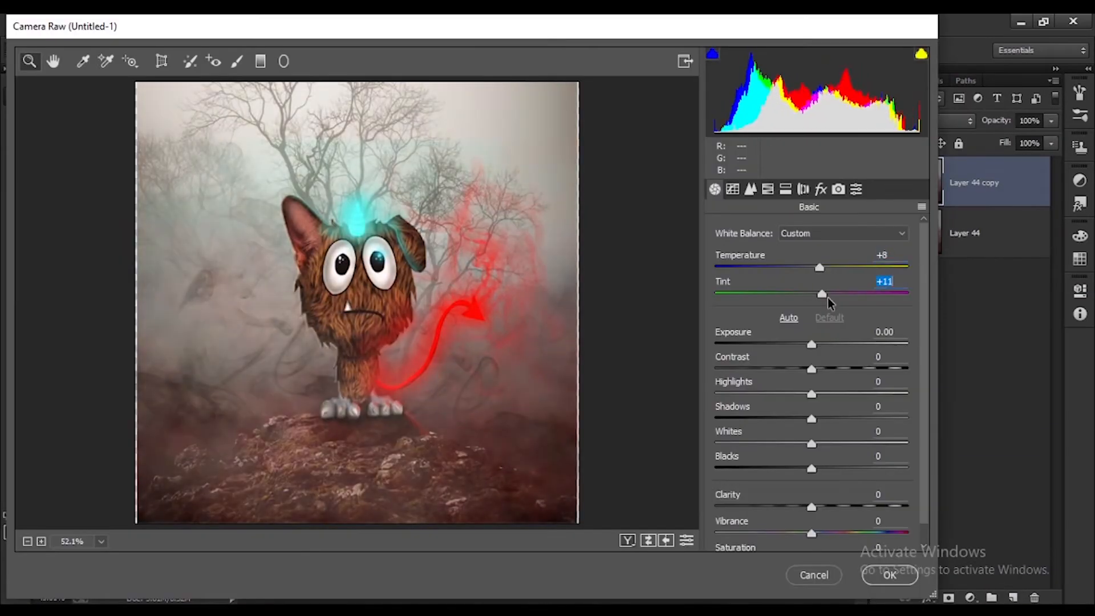
Grade Layer 44 copy in the Camera Raw filter with temperature +8, tint +9, exposure -0.10 and contrast +12, lowering highlights and raising whites
drag(811, 342, 784, 341)
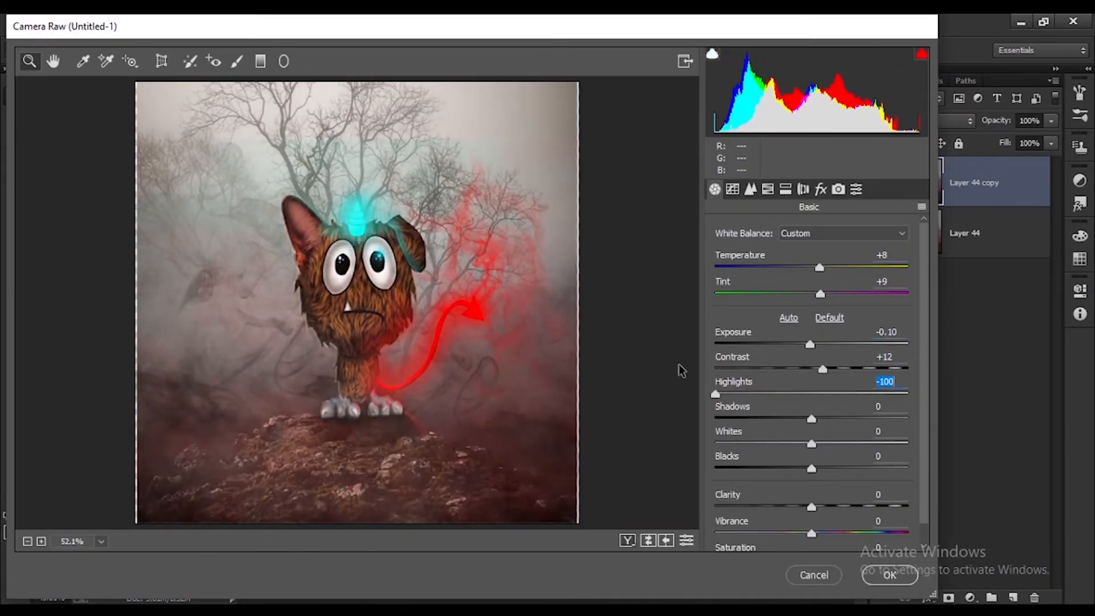
drag(812, 444, 836, 427)
drag(798, 394, 796, 387)
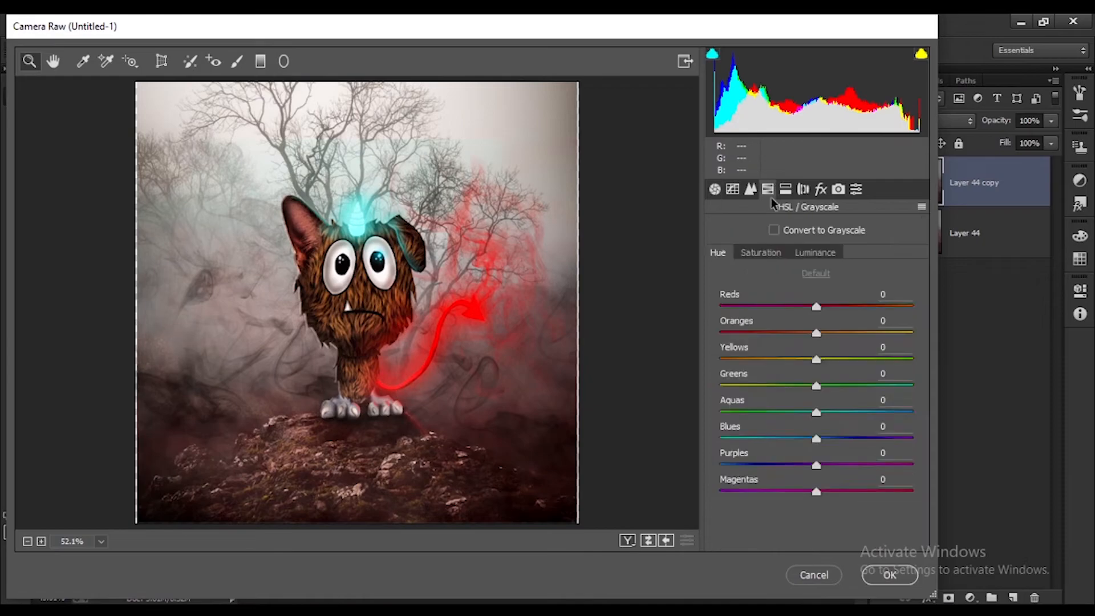